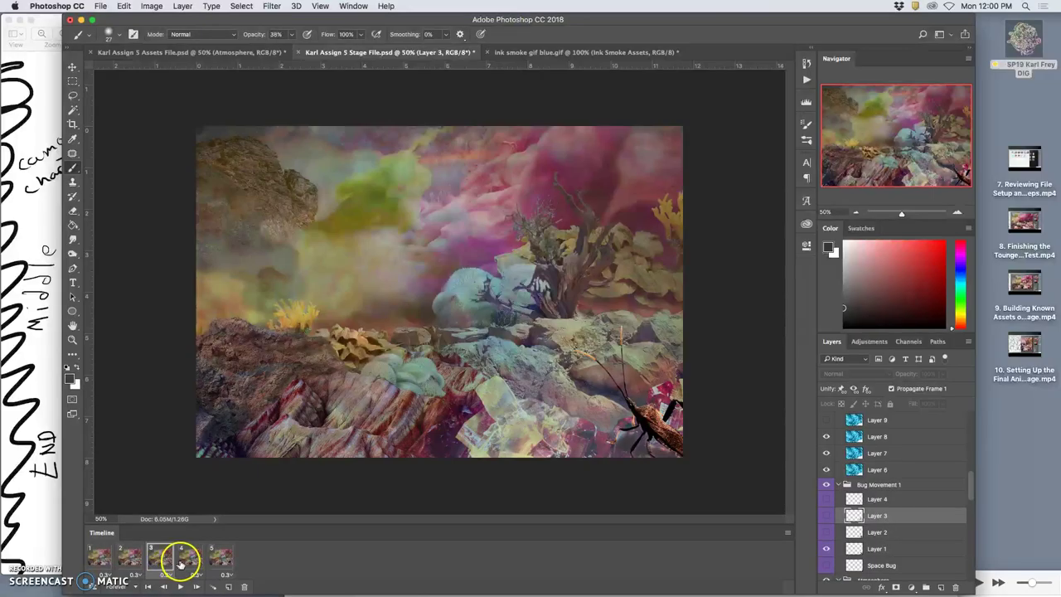
In frame 4, hide the abstract-3952200 copy and abstract-3880167_1920 layers, and compare the result with frame 3.
left_click(162, 559)
left_click(189, 560)
scroll(844, 498, "up", 2)
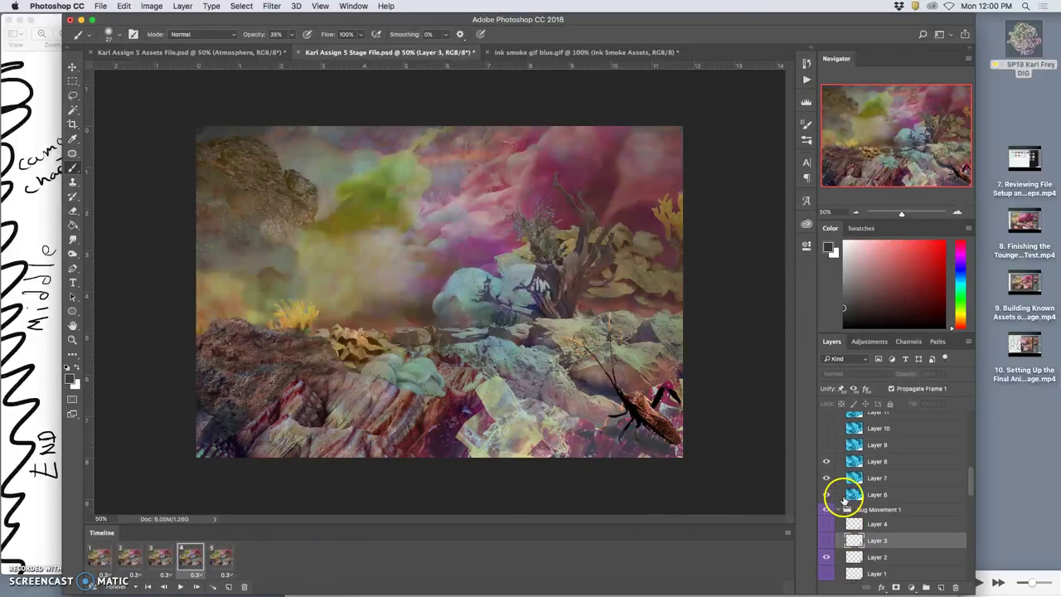
scroll(853, 486, "down", 10)
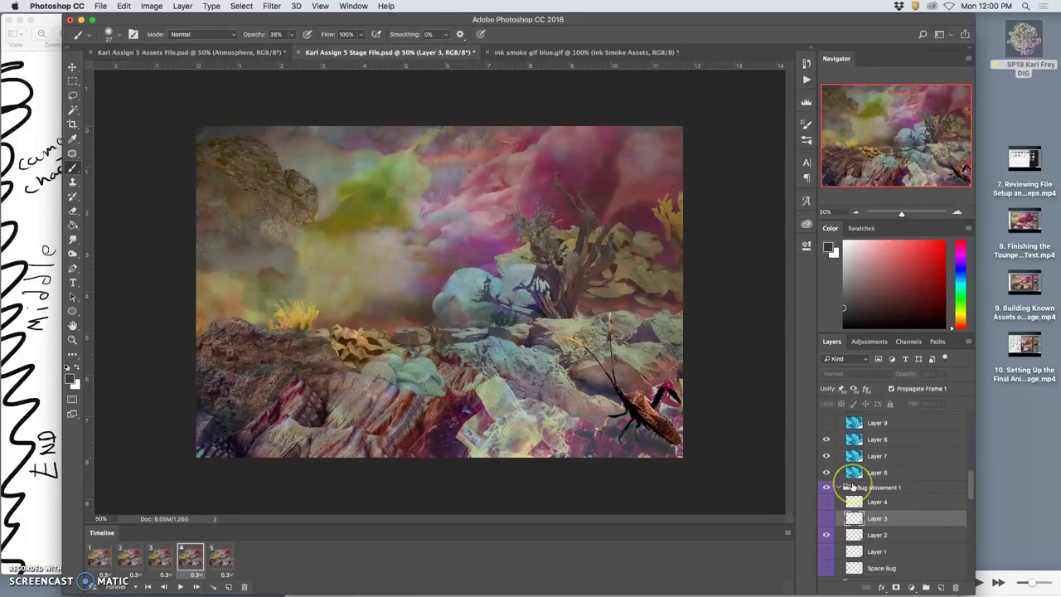
scroll(854, 485, "down", 10)
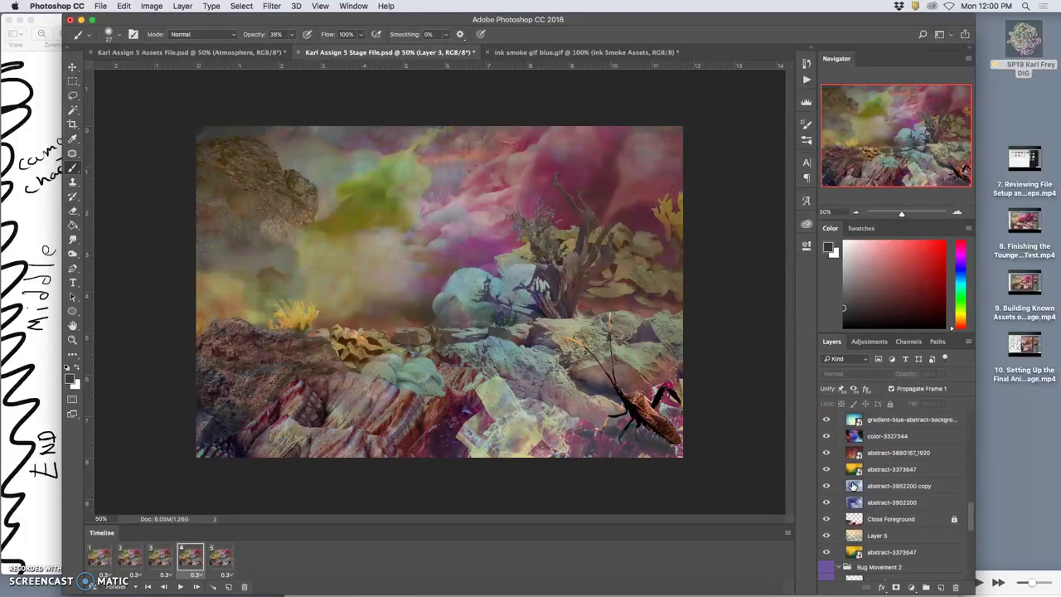
left_click(828, 468)
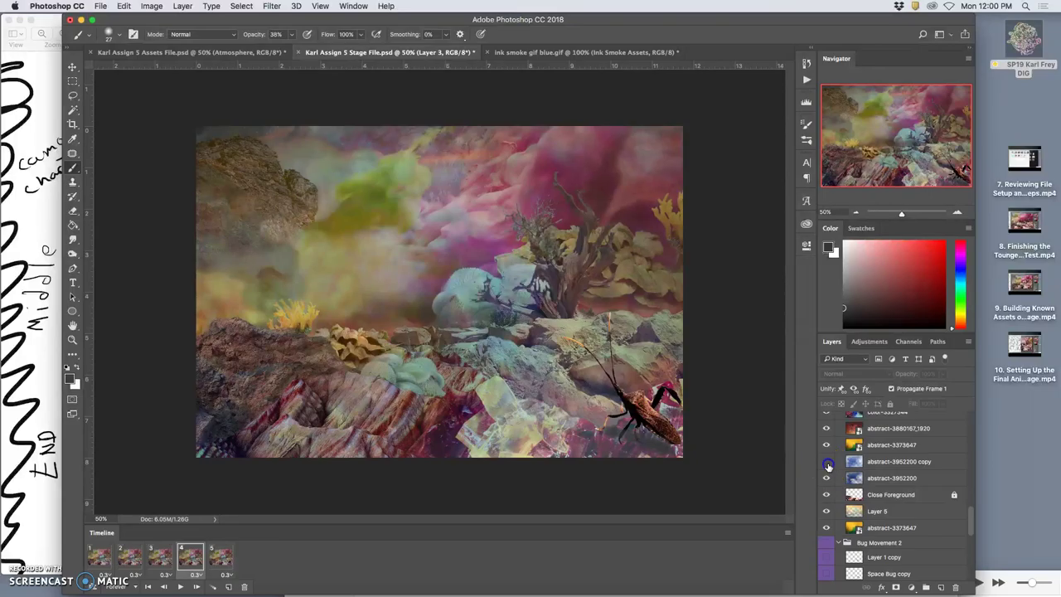
left_click(826, 438)
left_click(826, 432)
left_click(160, 558)
left_click(189, 557)
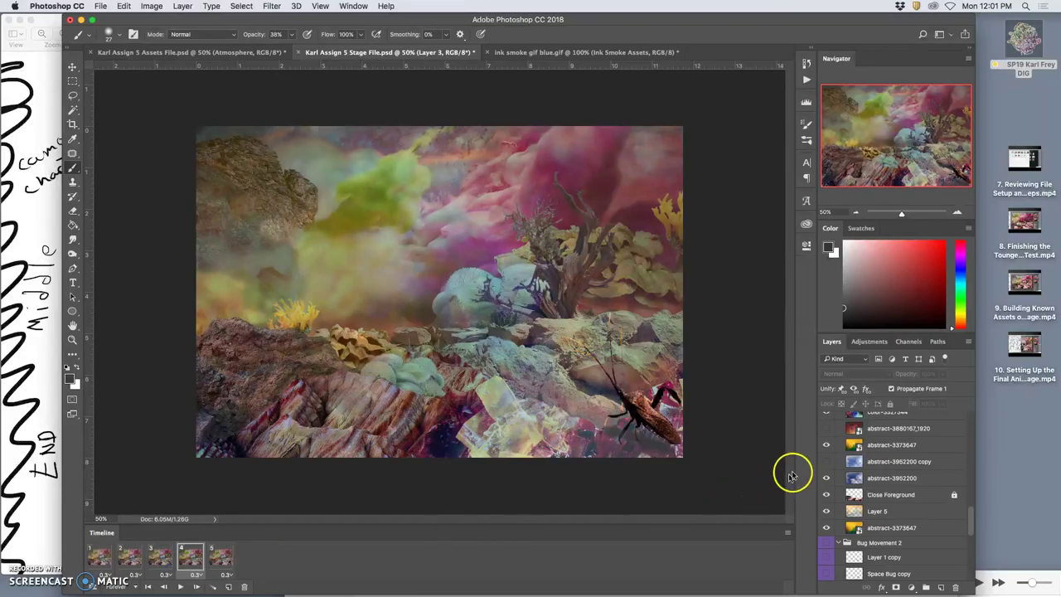
Show the abstract-3880167_1920 layer again in frame 4 and set its opacity to 9%.
left_click(825, 431)
left_click(845, 430)
left_click(941, 374)
left_click_drag(931, 389, 920, 388)
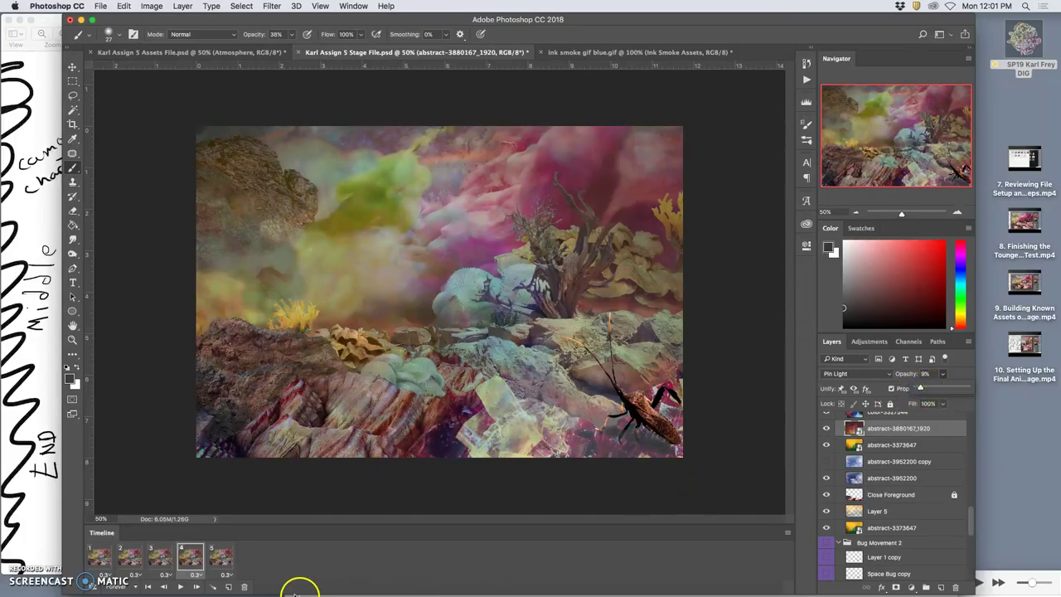
Step back and forth through animation frames 1 to 5 to compare the bug's movement and the atmosphere changes.
left_click(160, 558)
left_click(127, 558)
left_click(98, 560)
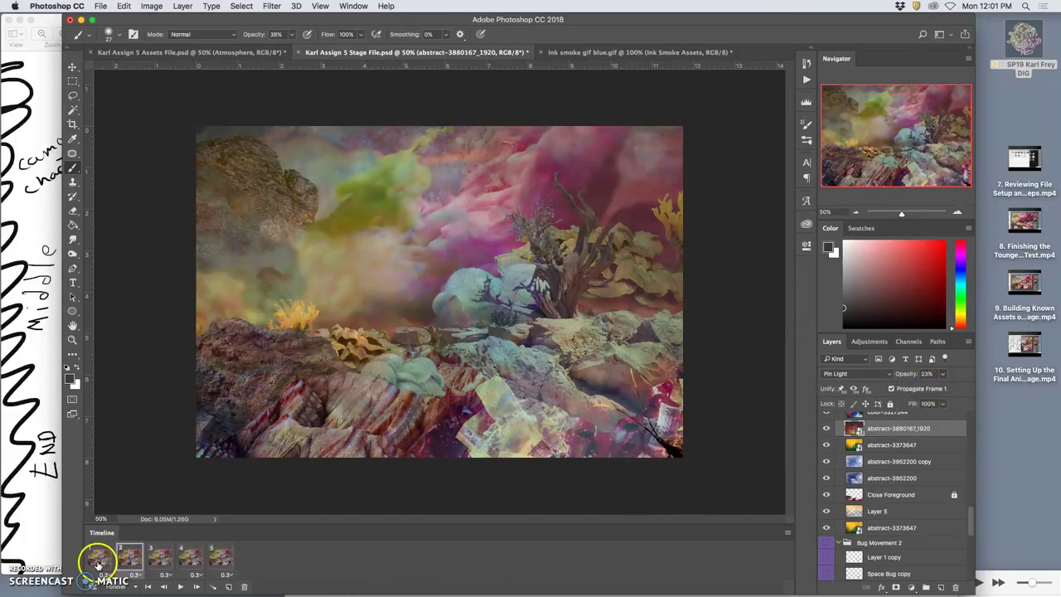
left_click(129, 558)
left_click(157, 560)
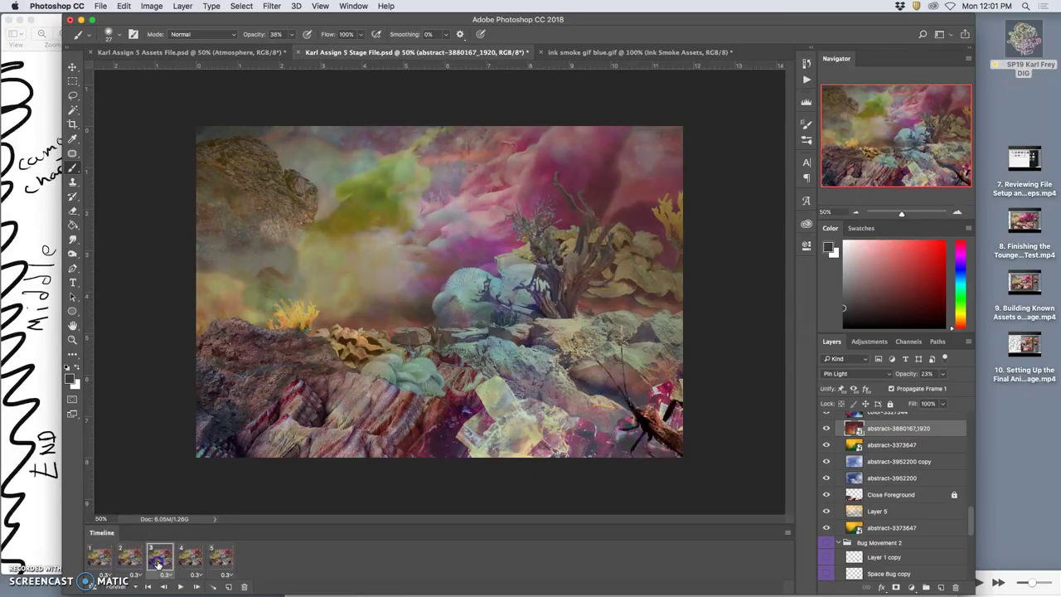
left_click(189, 558)
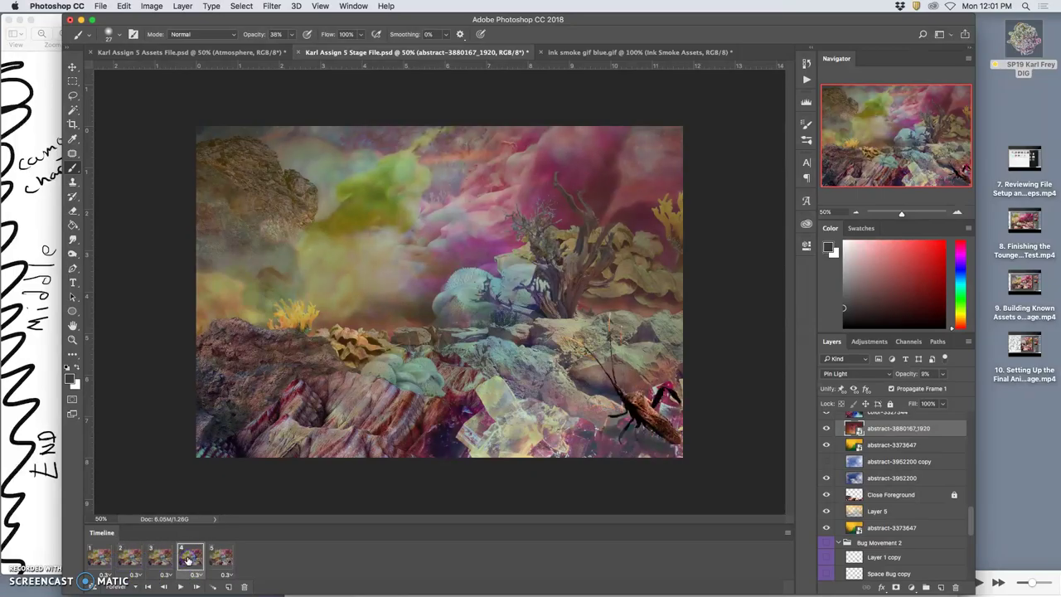
left_click(212, 560)
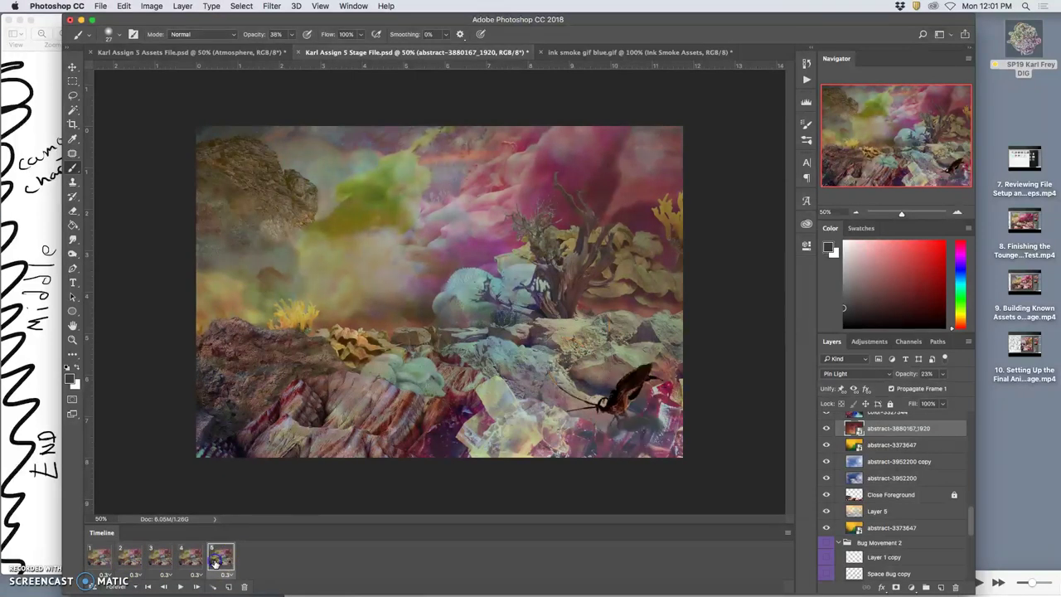
left_click(161, 559)
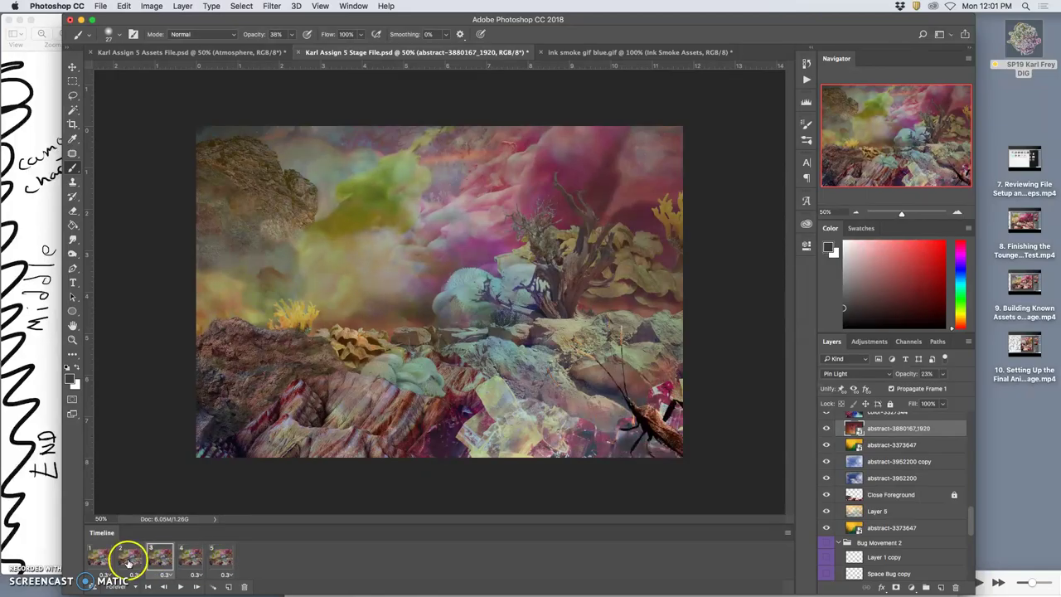
left_click(123, 560)
left_click(99, 559)
left_click(159, 559)
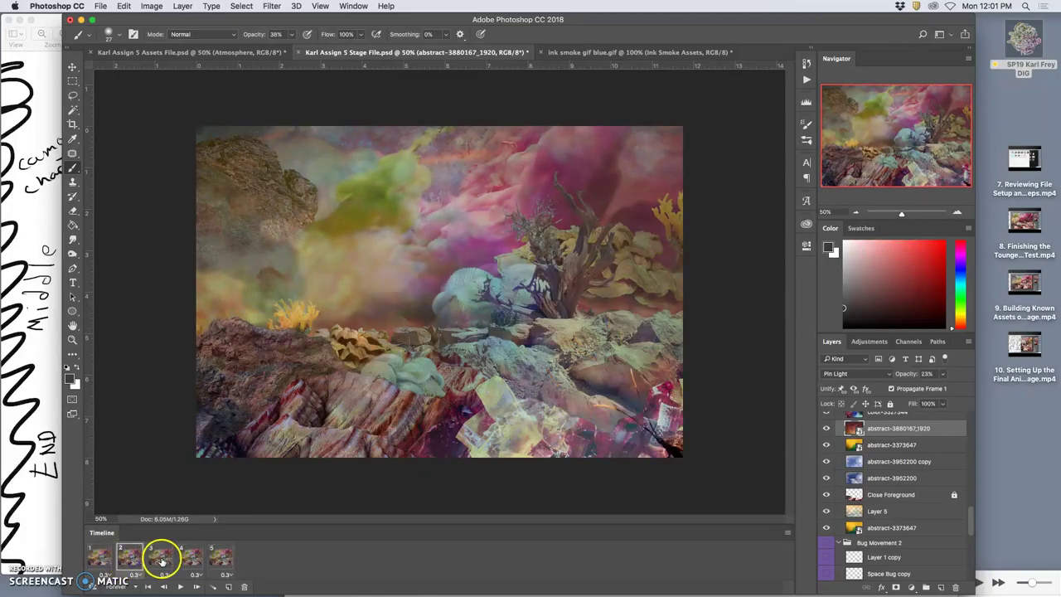
left_click(181, 560)
left_click(215, 562)
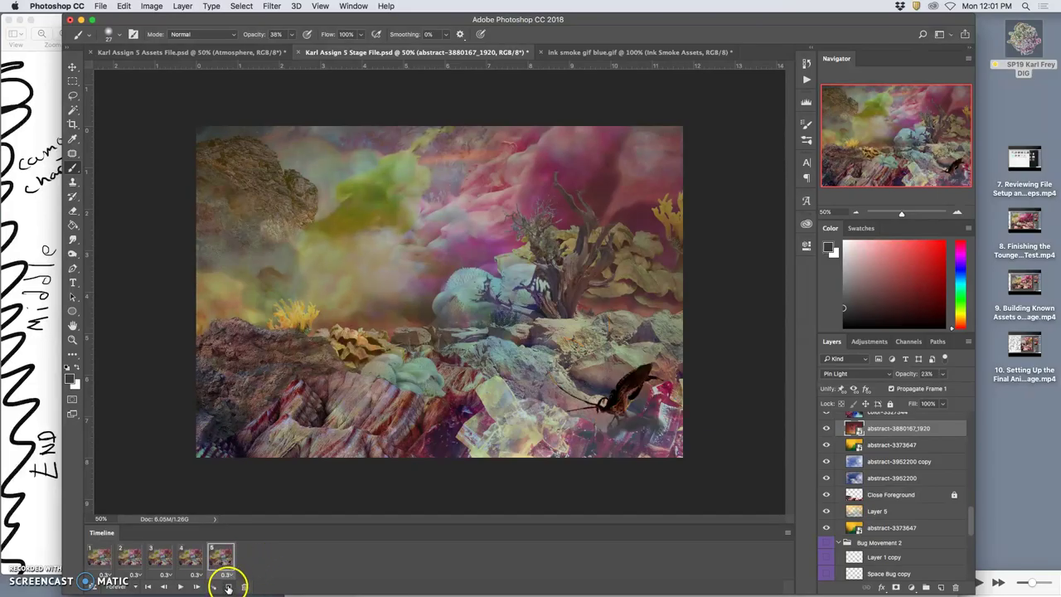
Duplicate frame 5 as a new frame and set the color-3327344 layer's opacity to 26% in it.
left_click(229, 586)
scroll(872, 499, "up", 1)
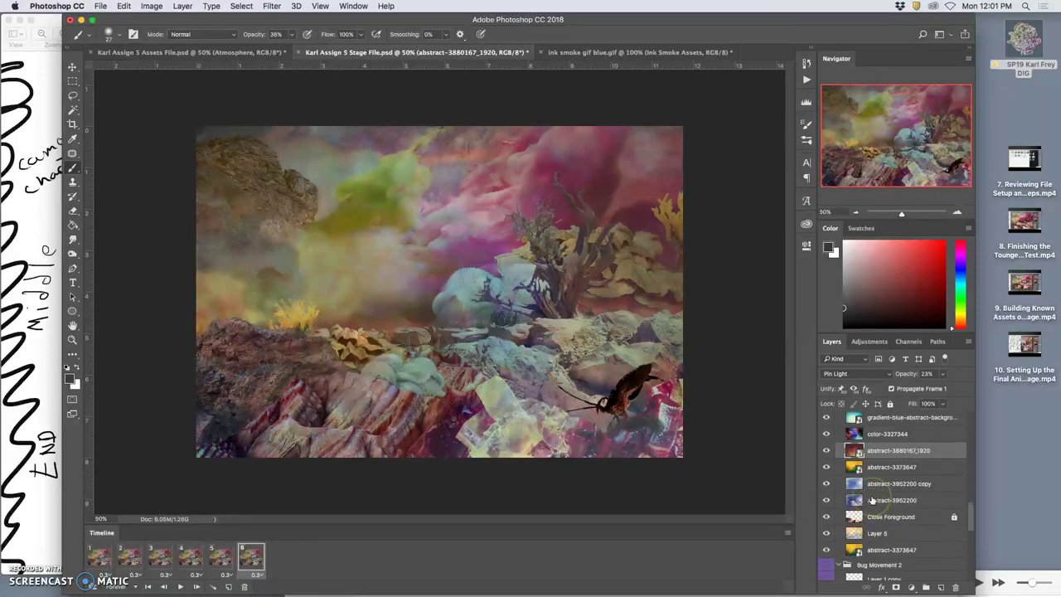
left_click(826, 434)
left_click(826, 434)
left_click(854, 432)
left_click_drag(942, 374, 923, 389)
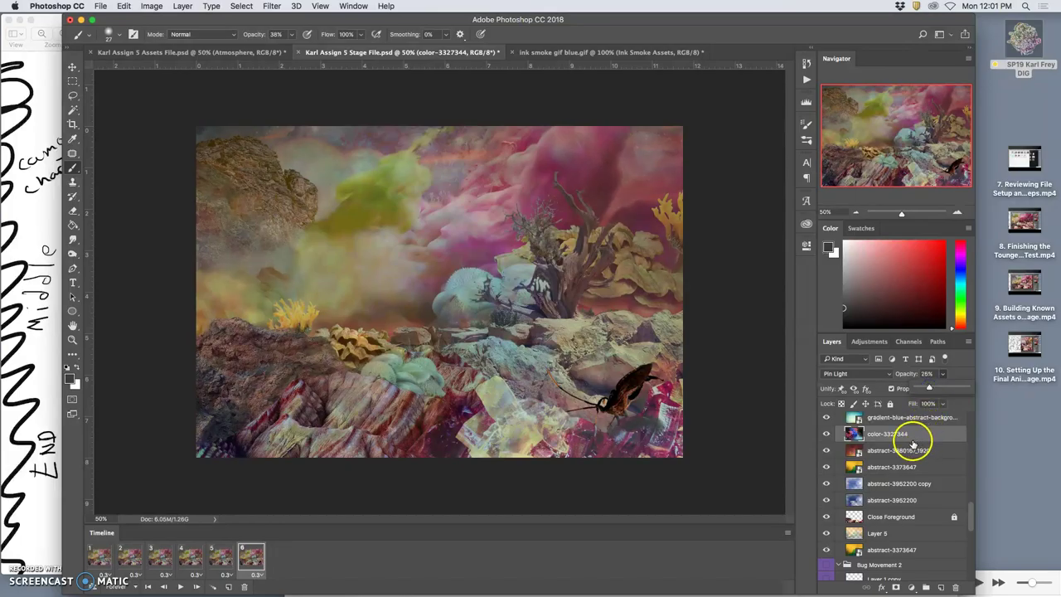
Preview frame 6 with and without Layer 5 and the gradient-blue-abstract background layer, leaving both visible.
scroll(877, 495, "down", 1)
scroll(877, 496, "down", 1)
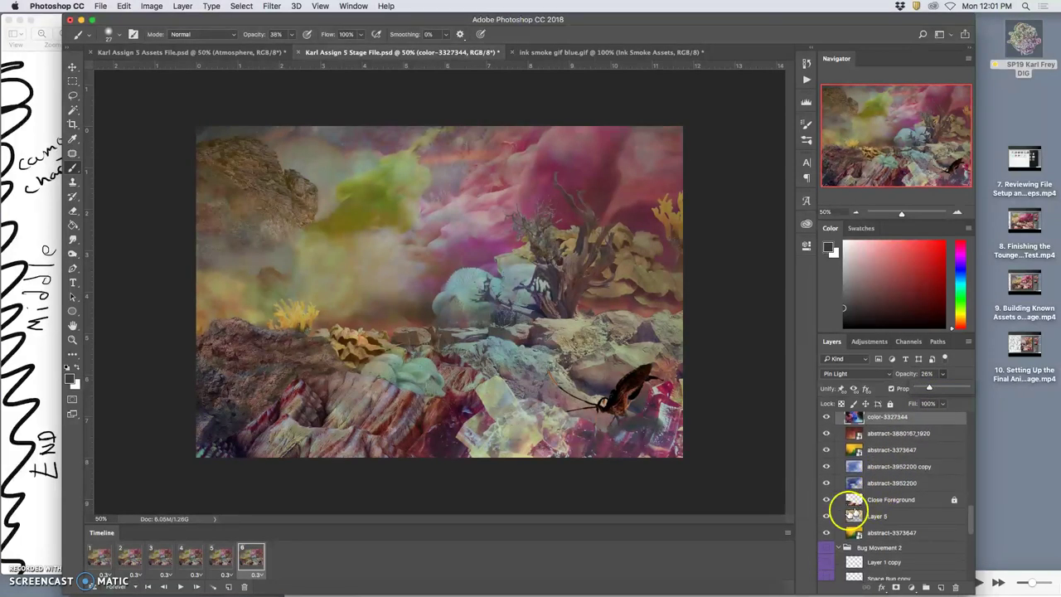
left_click(827, 517)
left_click(828, 517)
scroll(846, 507, "up", 5)
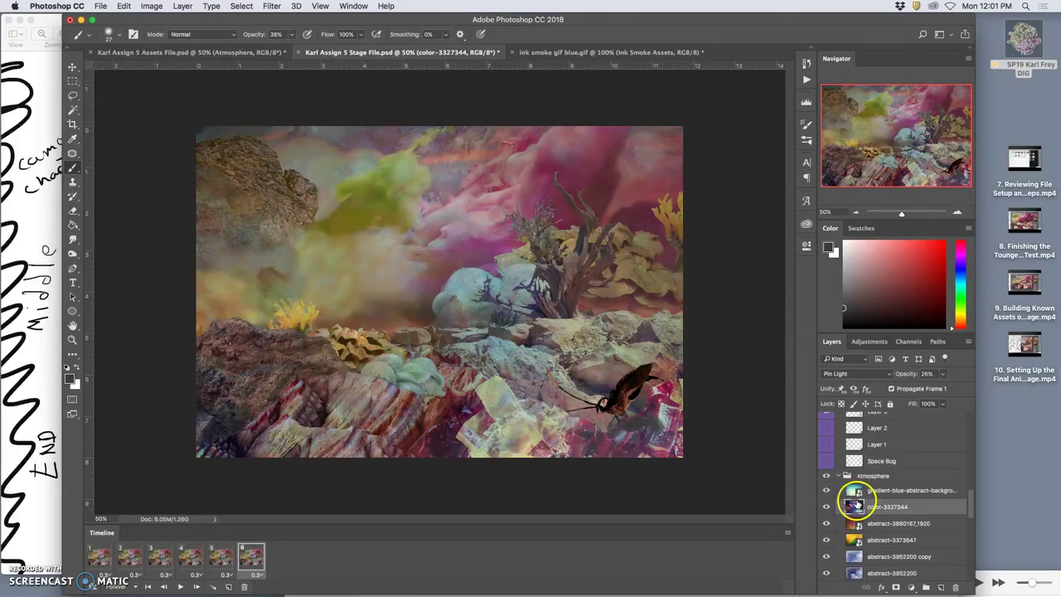
left_click(826, 492)
left_click(827, 493)
left_click(828, 494)
left_click(827, 494)
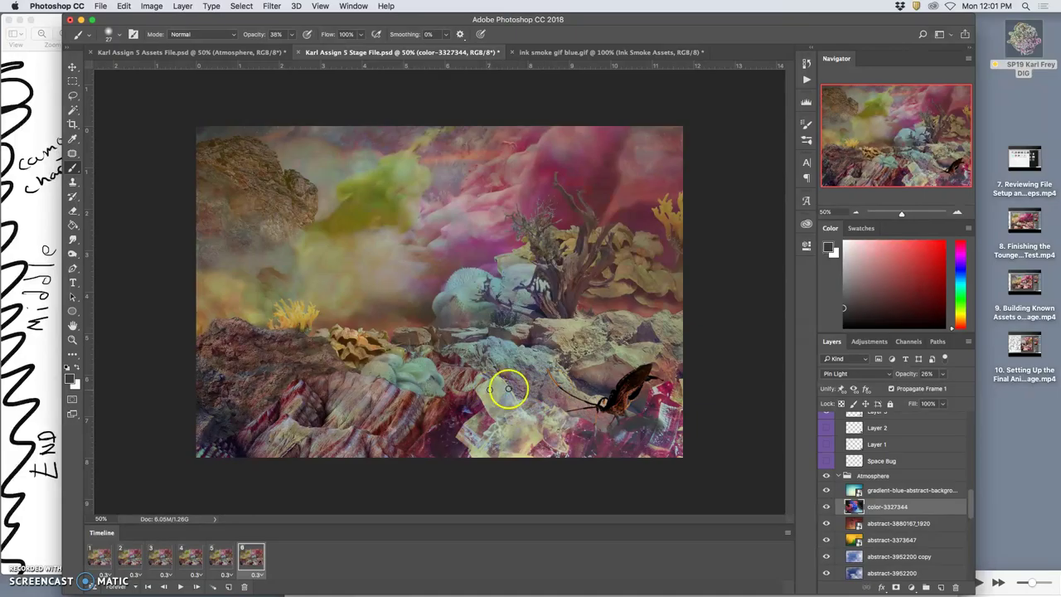
Make the smoke Layer 10 visible in frame 6 and check the preceding frames against it.
scroll(862, 518, "down", 4)
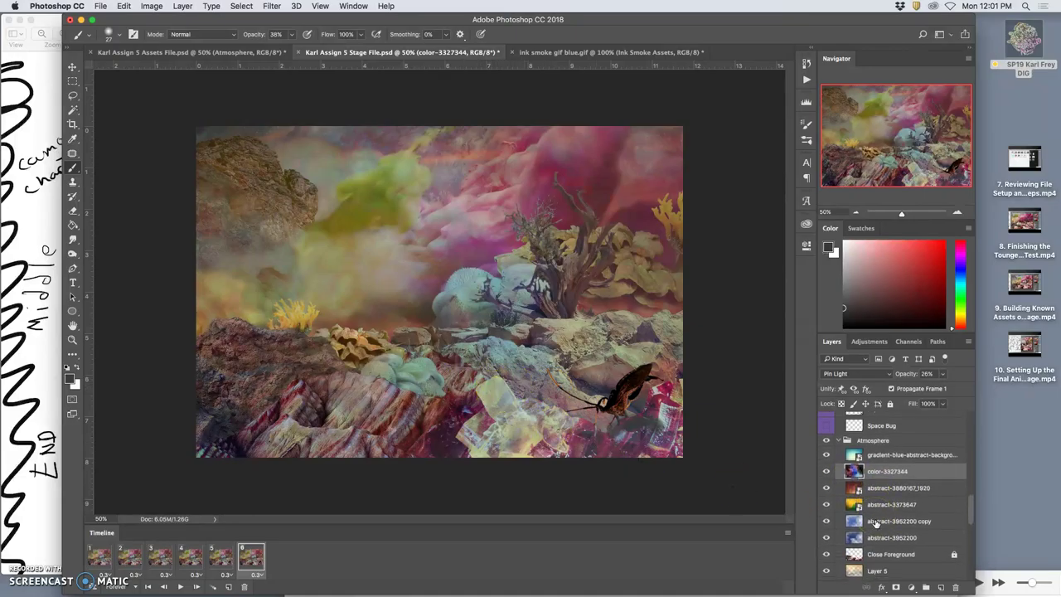
scroll(876, 524, "down", 5)
left_click(825, 521)
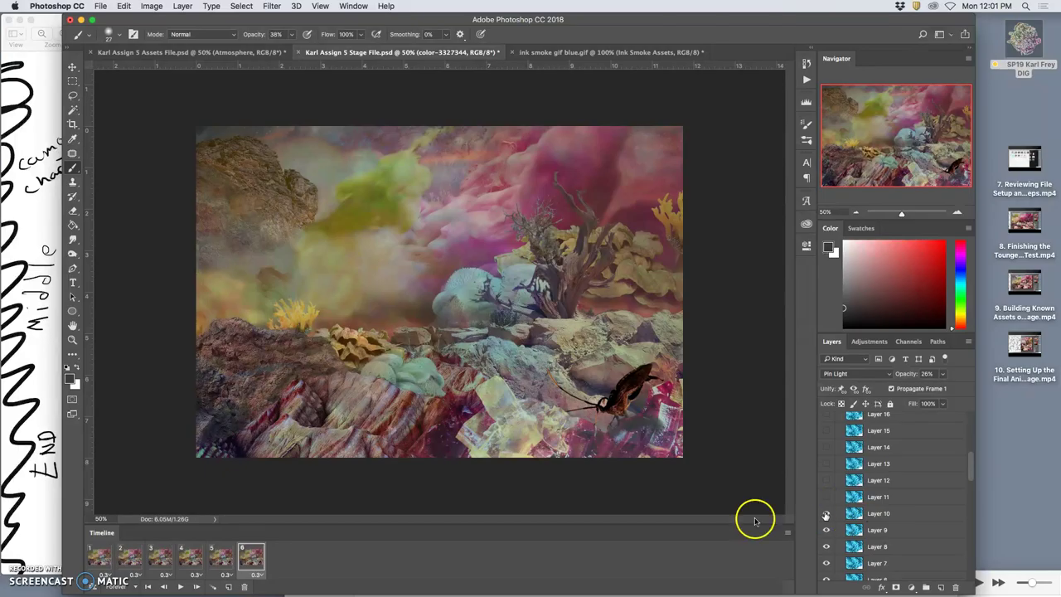
left_click(207, 560)
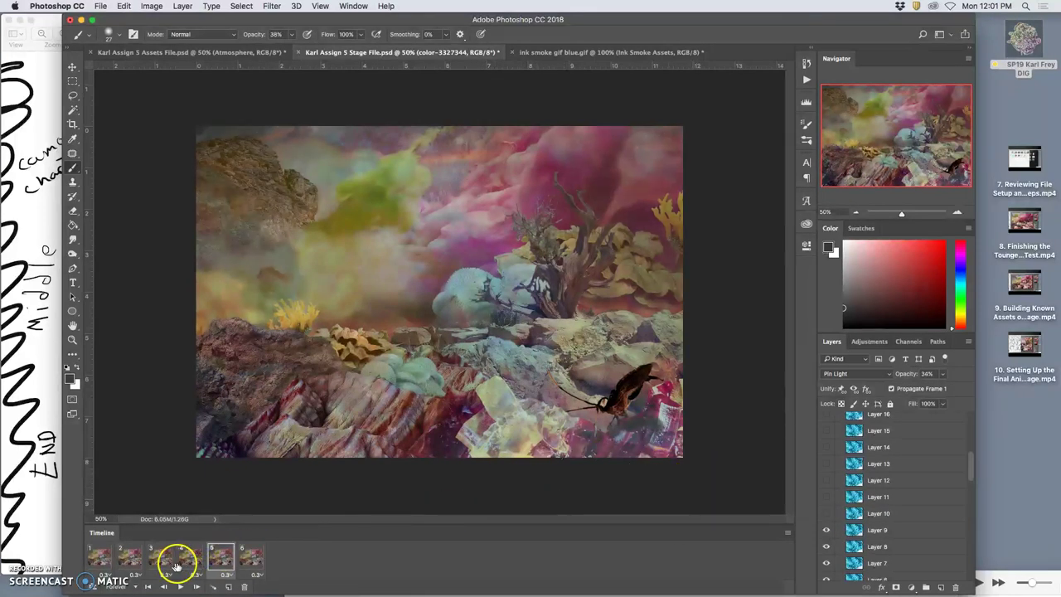
left_click(173, 562)
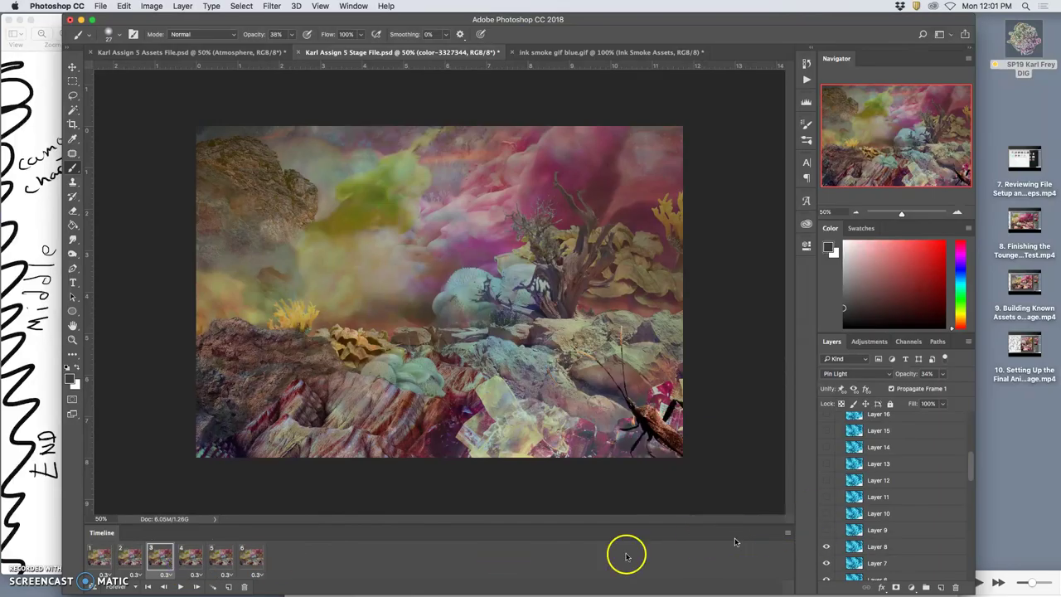
left_click(196, 560)
left_click(248, 557)
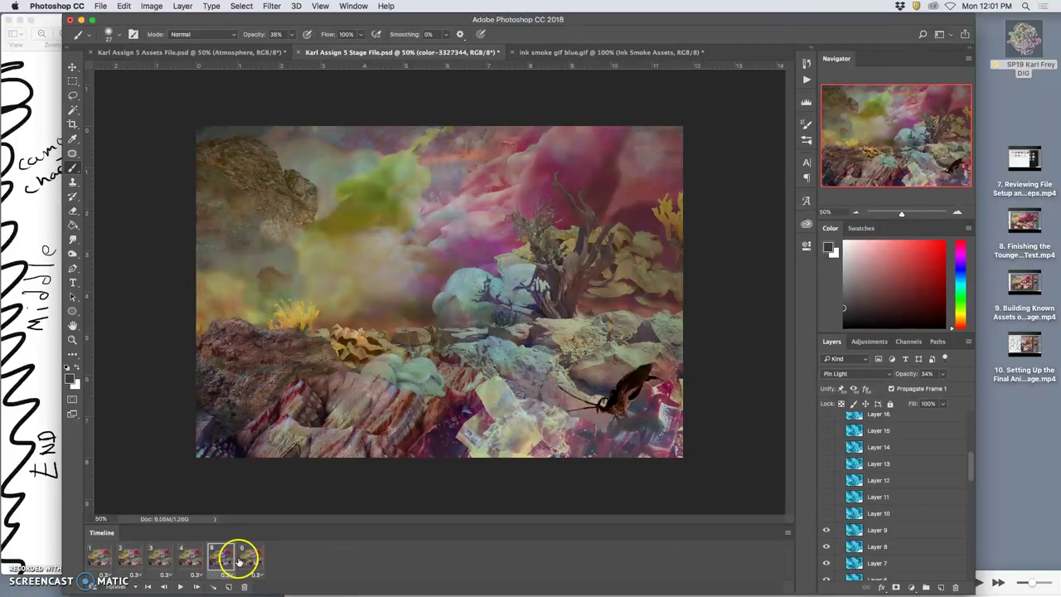
In frame 6, show Layer 4 and hide Layer 3 of the Bug Movement 1 group, and compare with frame 5.
scroll(880, 500, "down", 5)
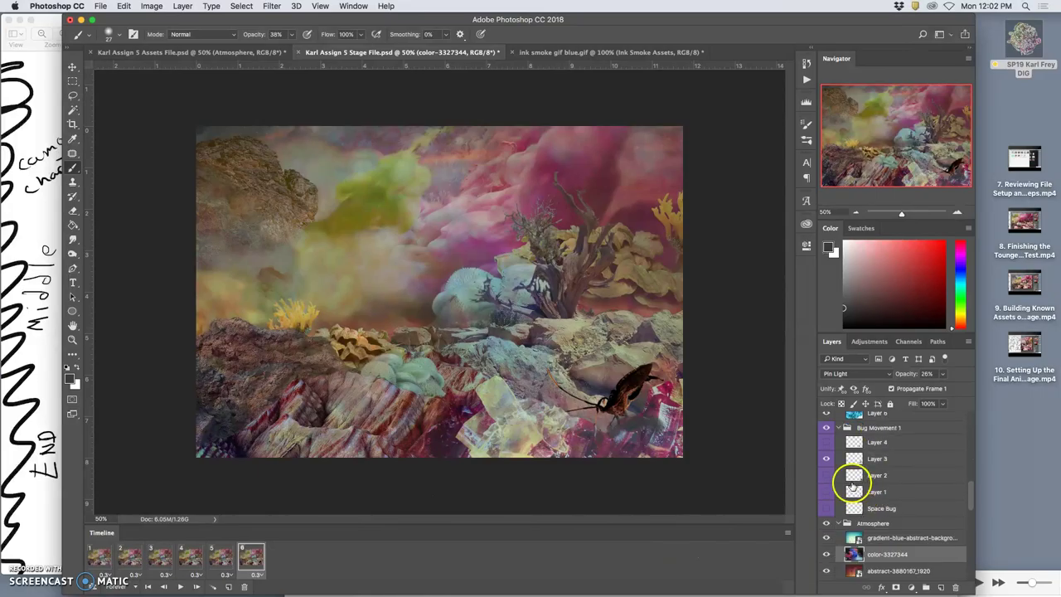
left_click(825, 442)
left_click(826, 458)
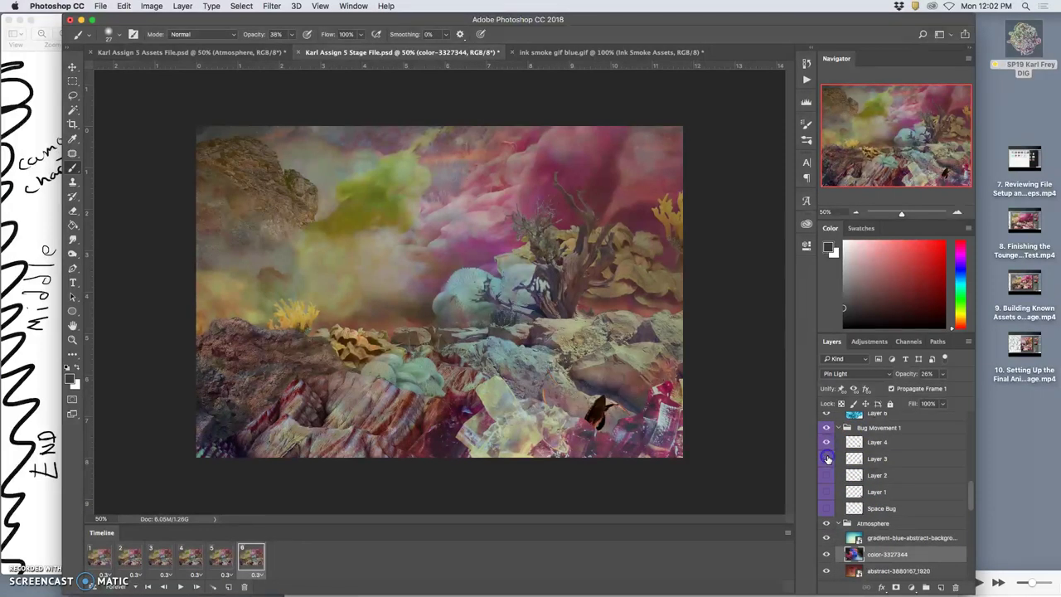
left_click(871, 442)
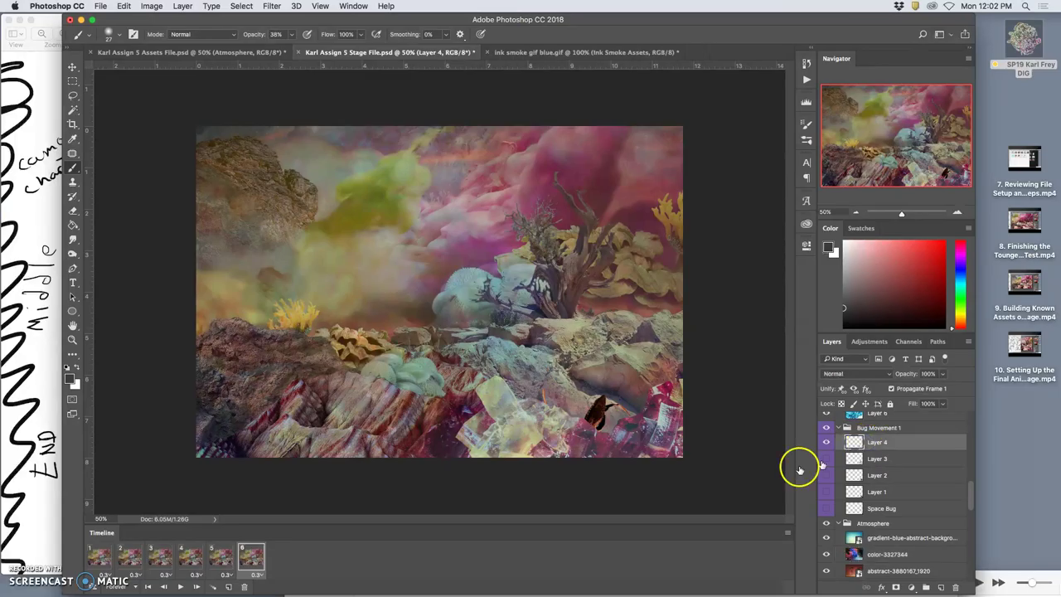
left_click(222, 562)
left_click(251, 559)
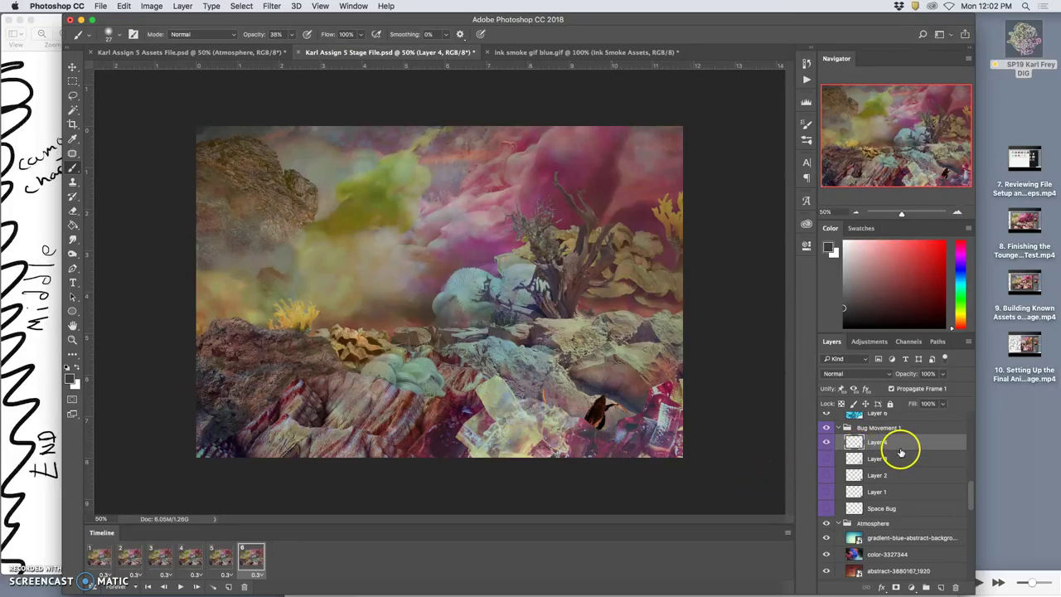
Try hiding the abstract-3952200 copy layer in frame 6 and compare it with frame 5.
left_click(241, 565)
scroll(819, 494, "down", 3)
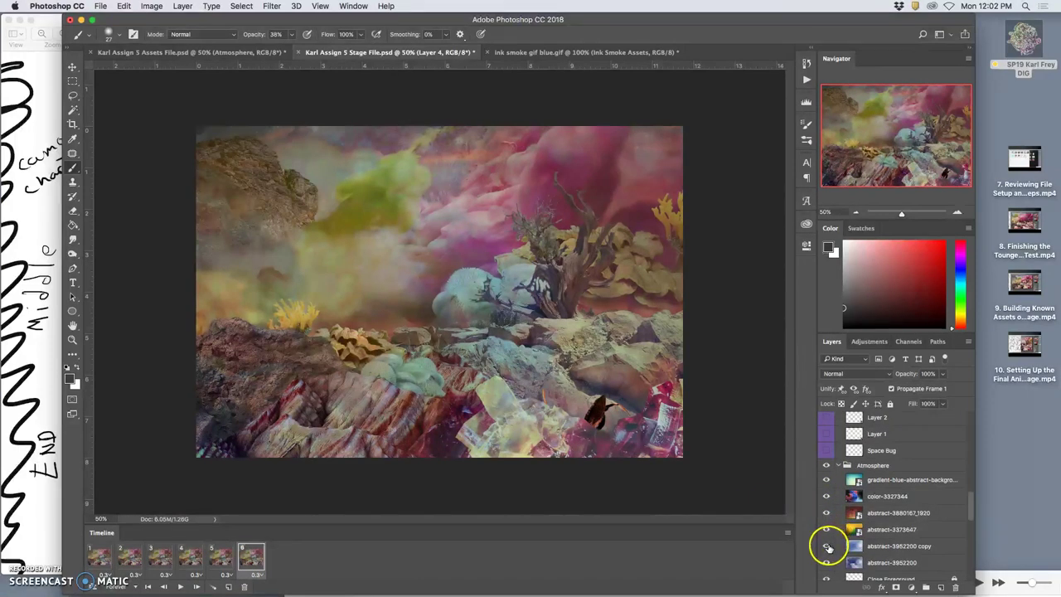
left_click(825, 548)
left_click(221, 558)
left_click(242, 564)
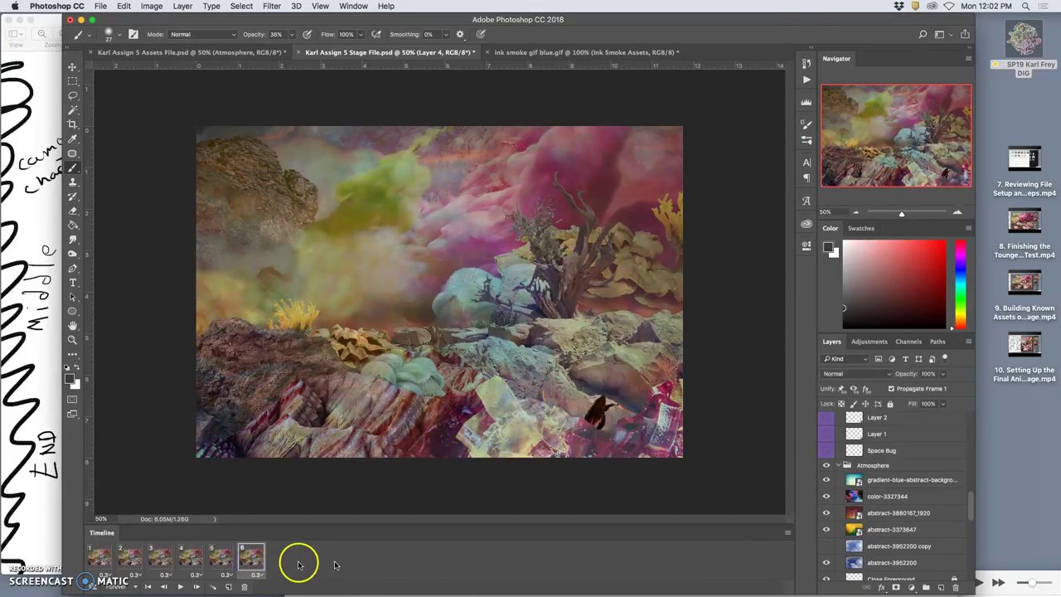
Show the abstract-3952200 copy layer again in frame 6 and set its opacity to 8%.
left_click(826, 547)
left_click(869, 547)
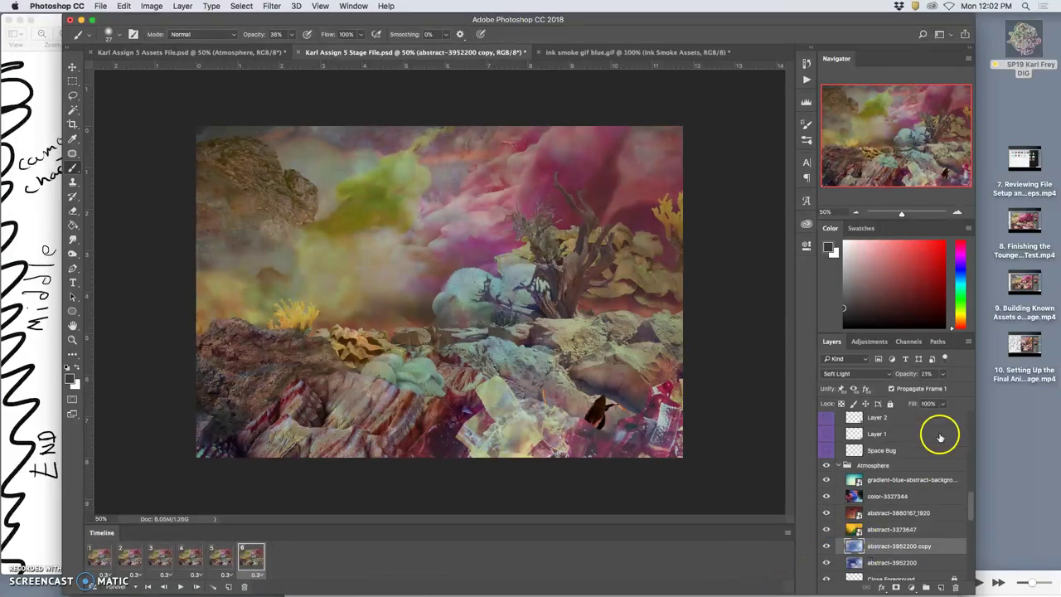
left_click(943, 374)
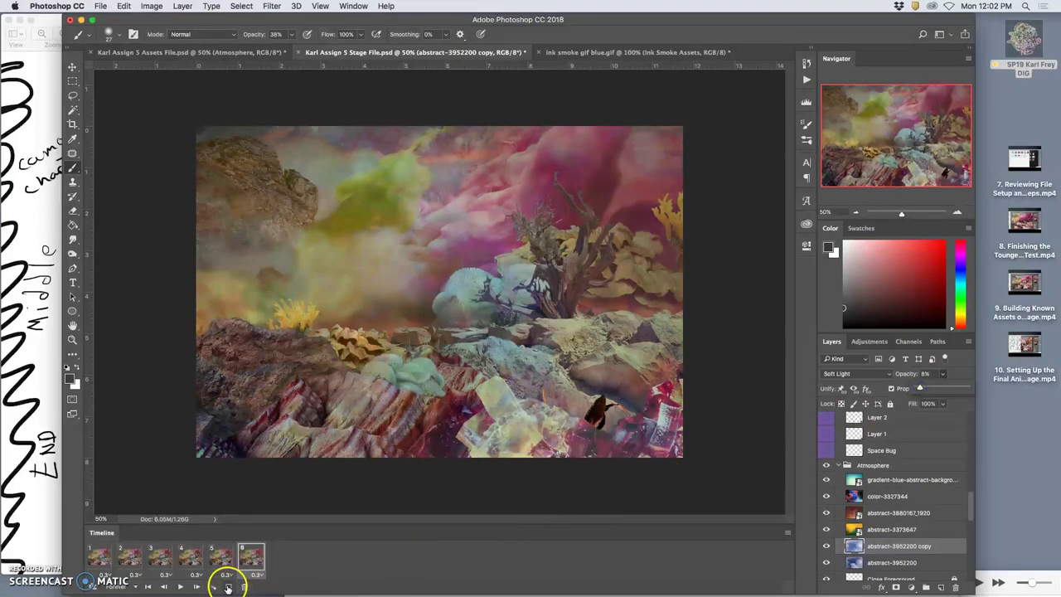
Duplicate frame 6 as a new frame, show smoke Layer 11 and hide Layer 4 of the Bug Movement 1 group in it.
left_click(228, 587)
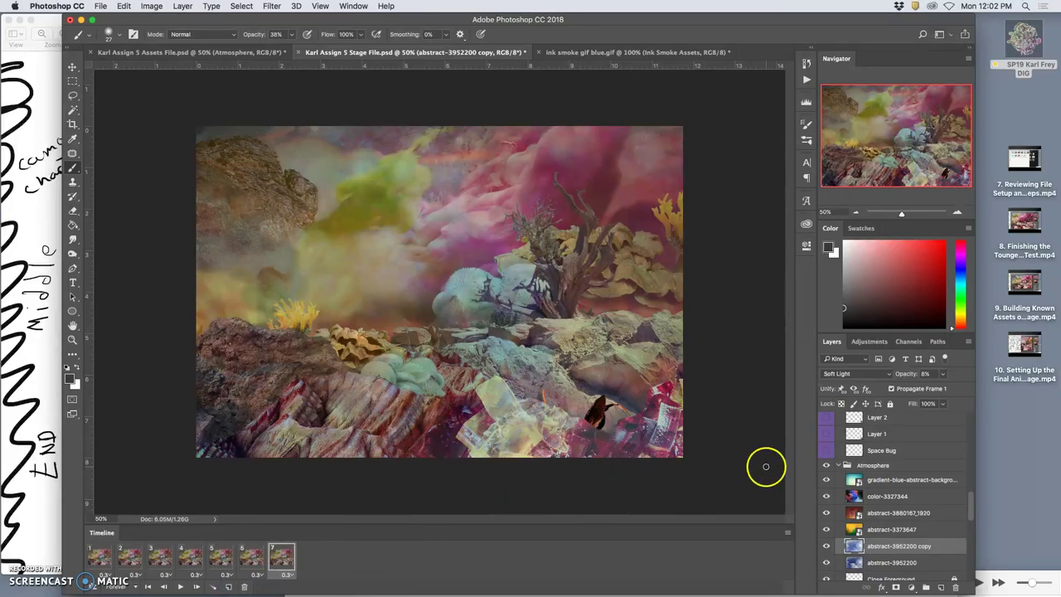
scroll(852, 476, "up", 5)
scroll(854, 468, "up", 3)
left_click(825, 419)
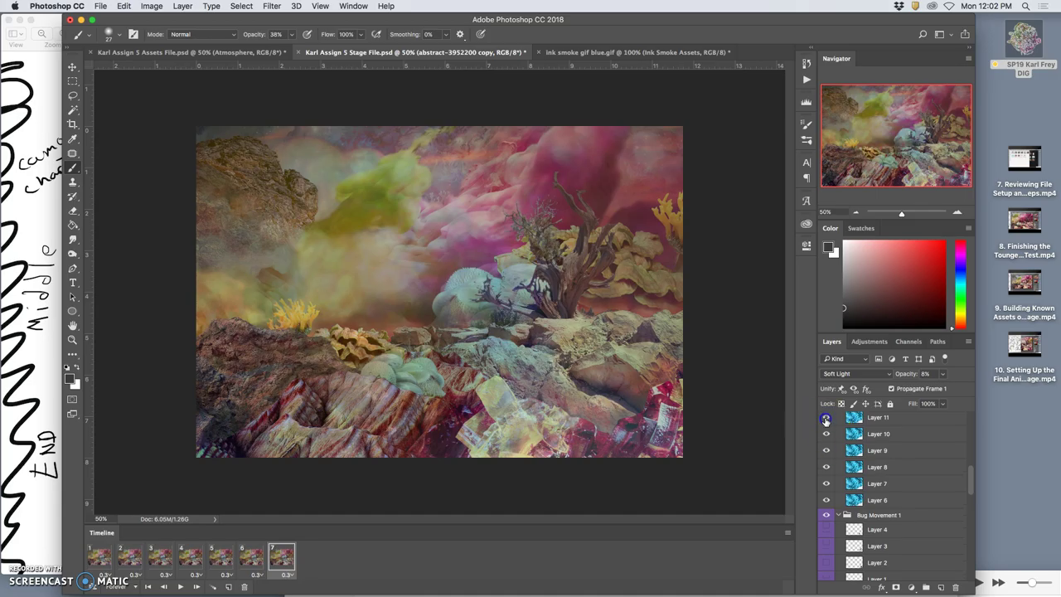
scroll(853, 469, "down", 5)
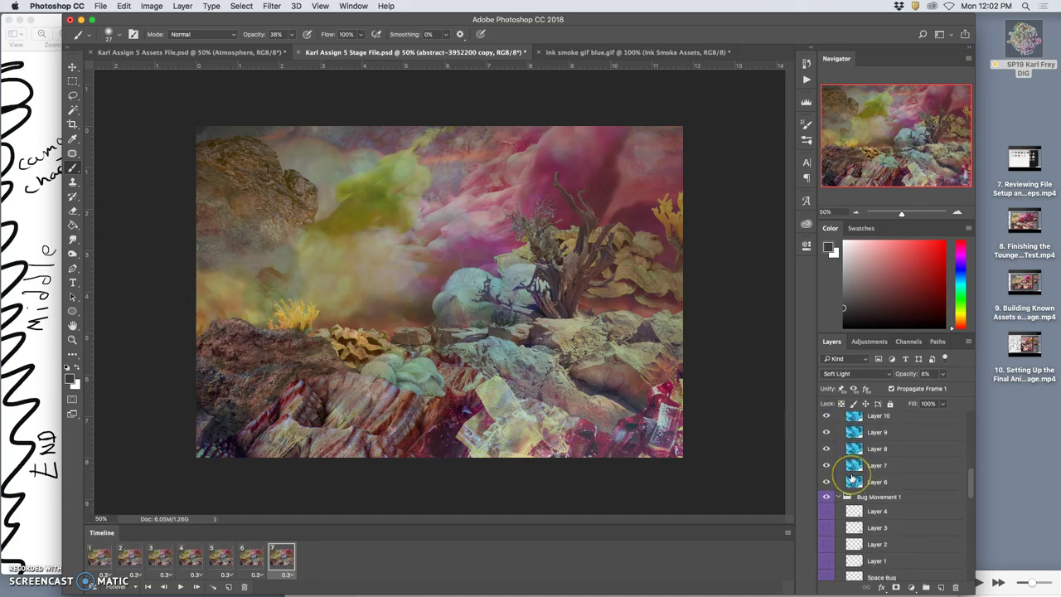
scroll(853, 478, "down", 4)
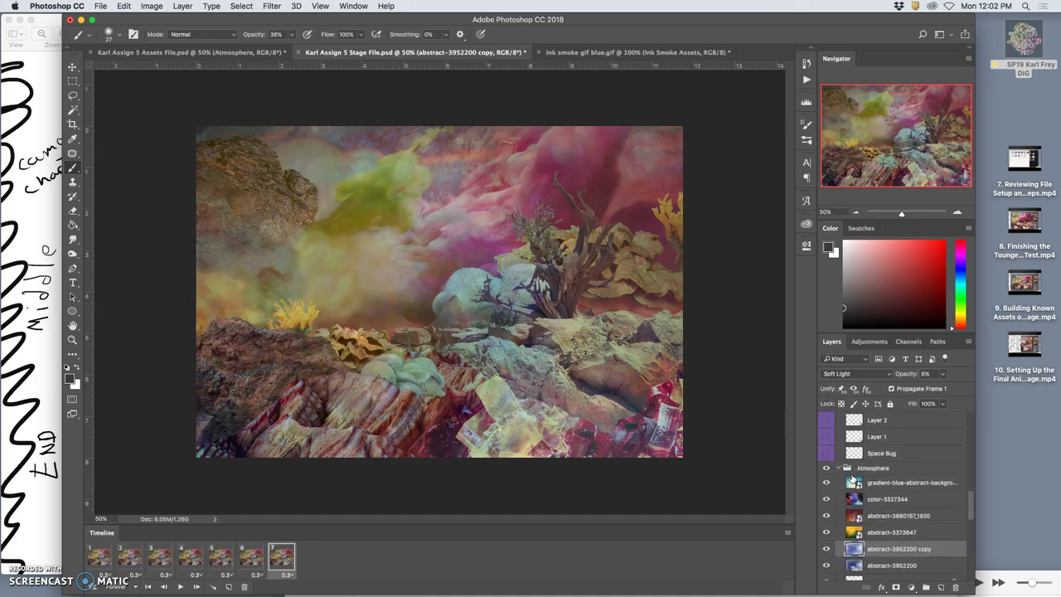
In frame 7, set the opacity of the Atmosphere group's abstract-3880167_1920 layer to 37%.
scroll(853, 475, "down", 2)
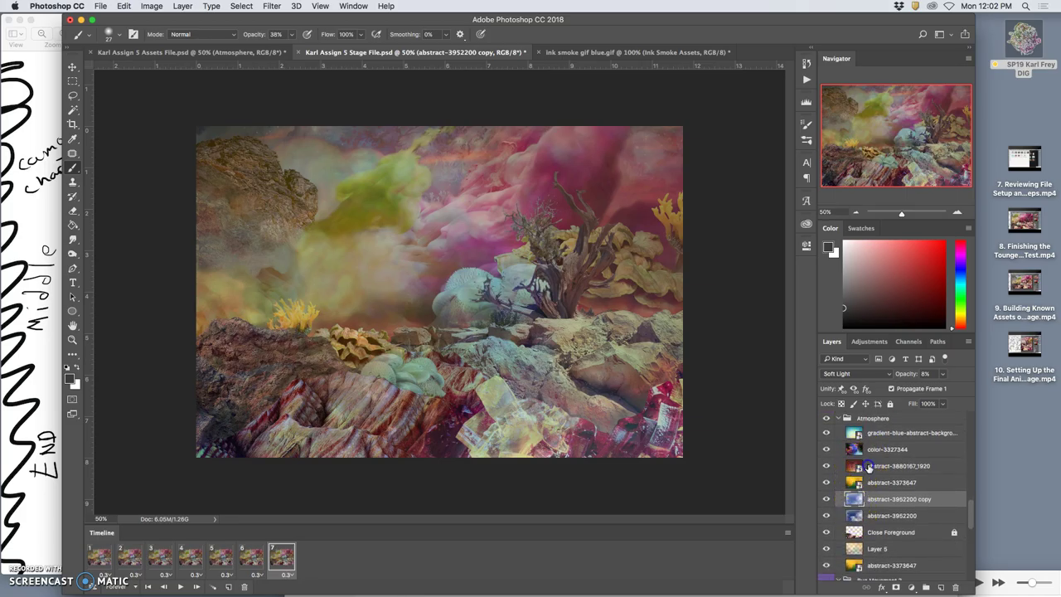
left_click(858, 466)
left_click(942, 374)
left_click_drag(935, 388, 936, 388)
Set the opacity of the abstract-3373647 layer above abstract-3952200 copy to 3% in frame 7, and compare the frame with frame 6.
left_click(883, 482)
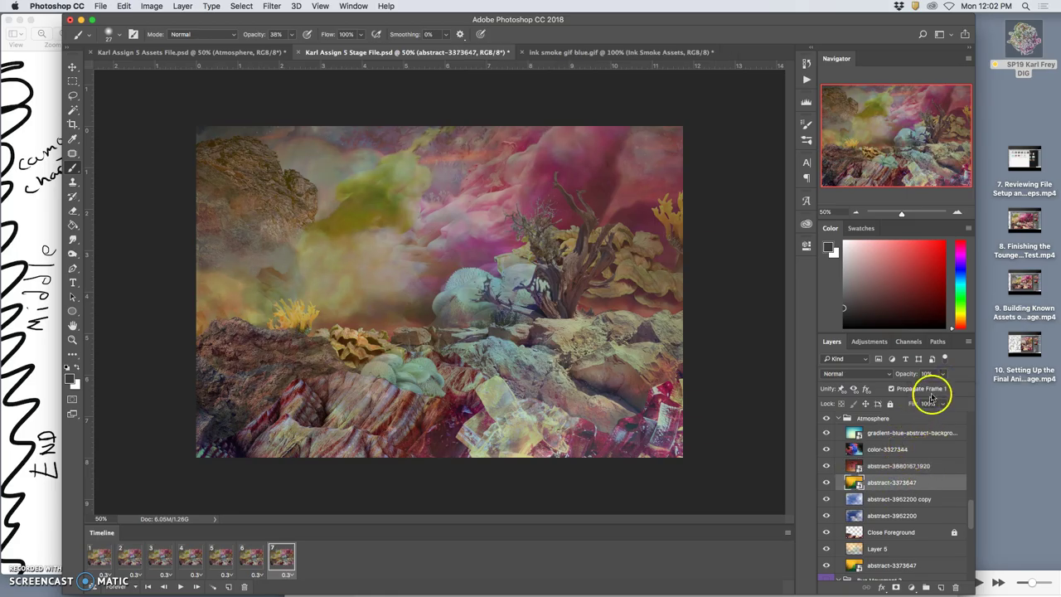
left_click(943, 373)
left_click_drag(925, 389, 918, 390)
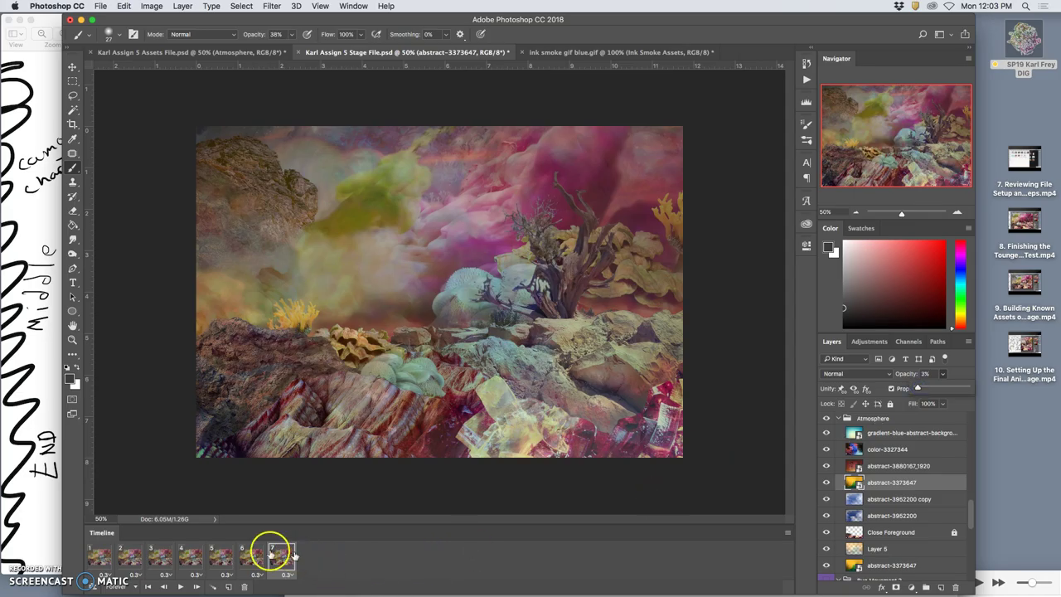
left_click(270, 562)
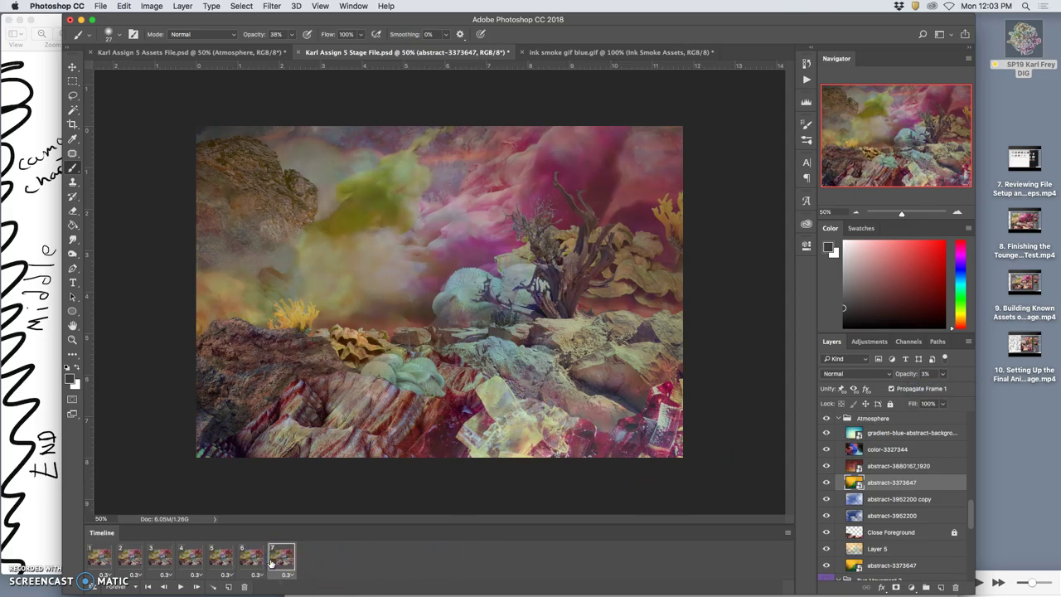
left_click(225, 559)
left_click(243, 561)
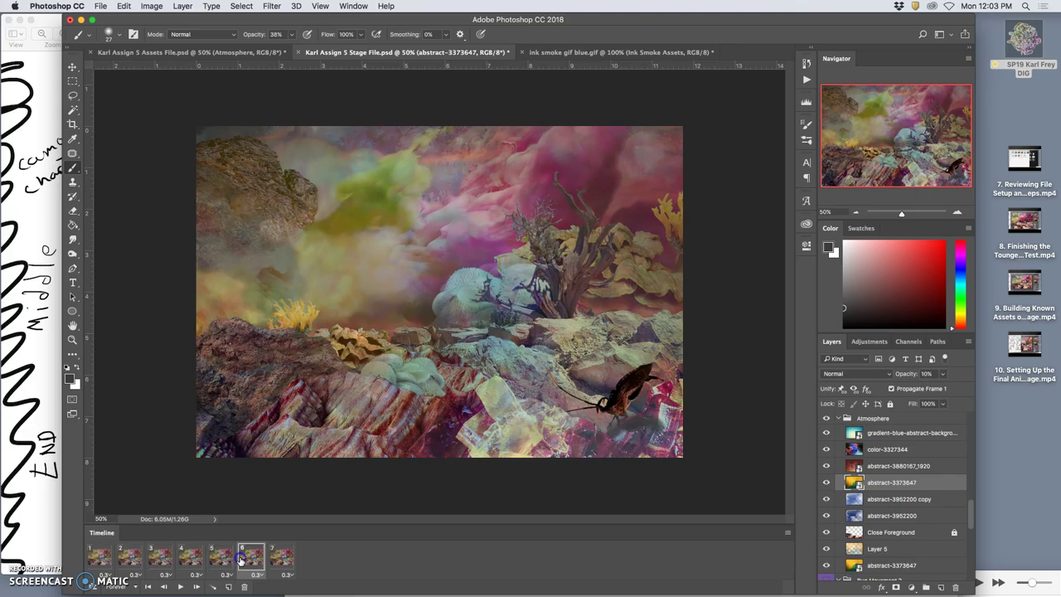
left_click(277, 557)
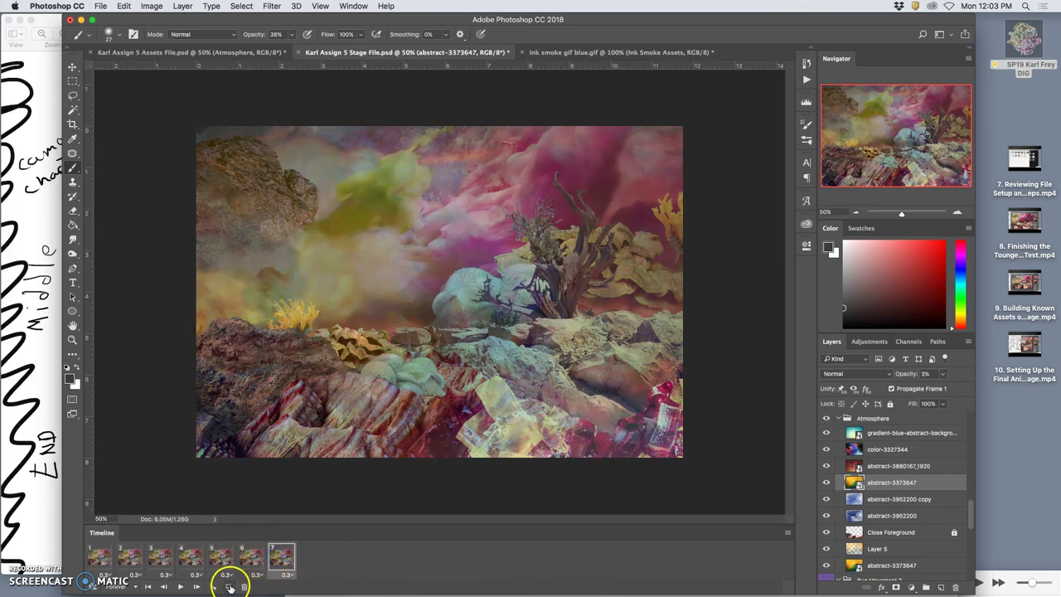
Duplicate frame 7 as a new frame, show smoke Layer 12 in it and collapse the Bug Movement 1 group.
left_click(230, 587)
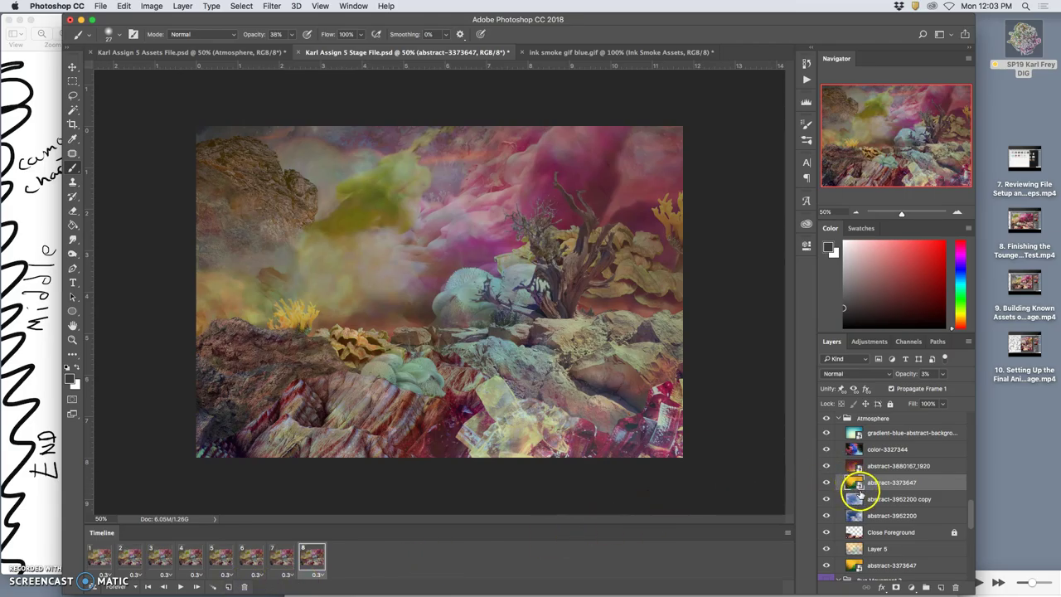
scroll(858, 489, "up", 4)
scroll(860, 492, "up", 3)
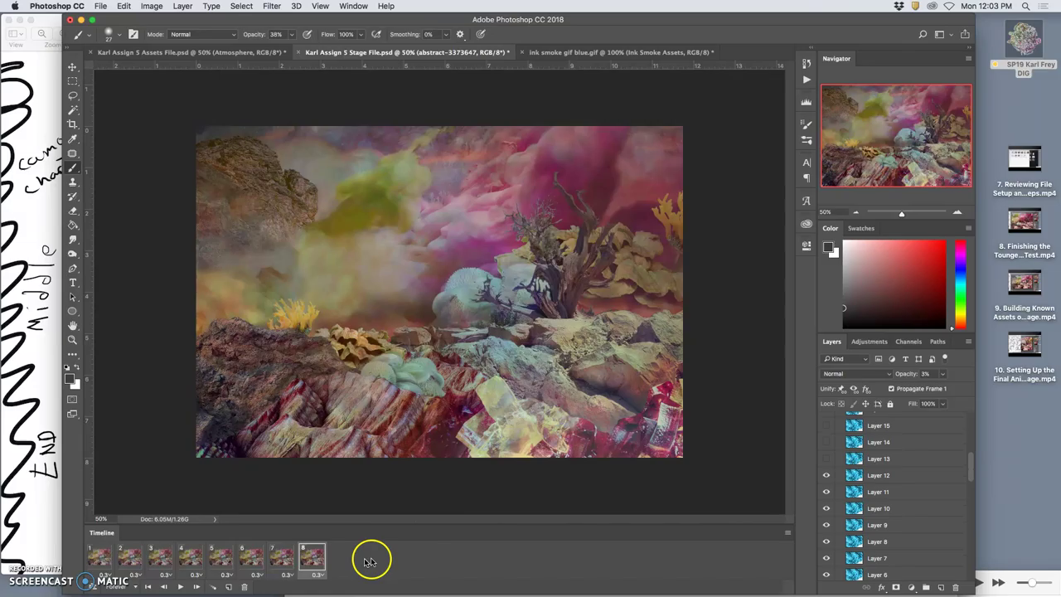
scroll(872, 518, "down", 2)
scroll(876, 518, "down", 4)
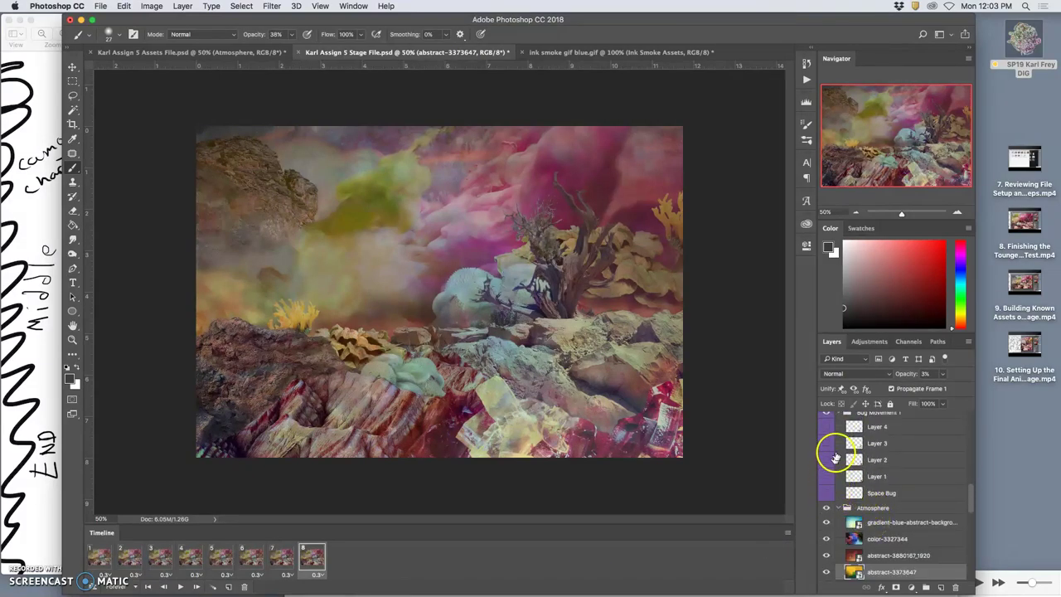
scroll(836, 456, "up", 1)
left_click(846, 424)
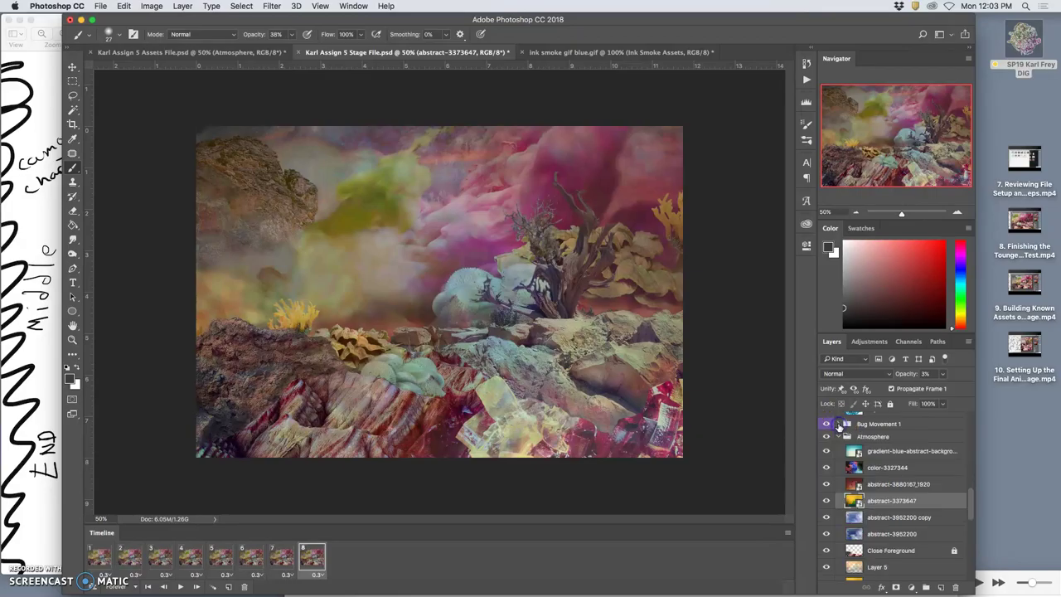
scroll(866, 449, "up", 3)
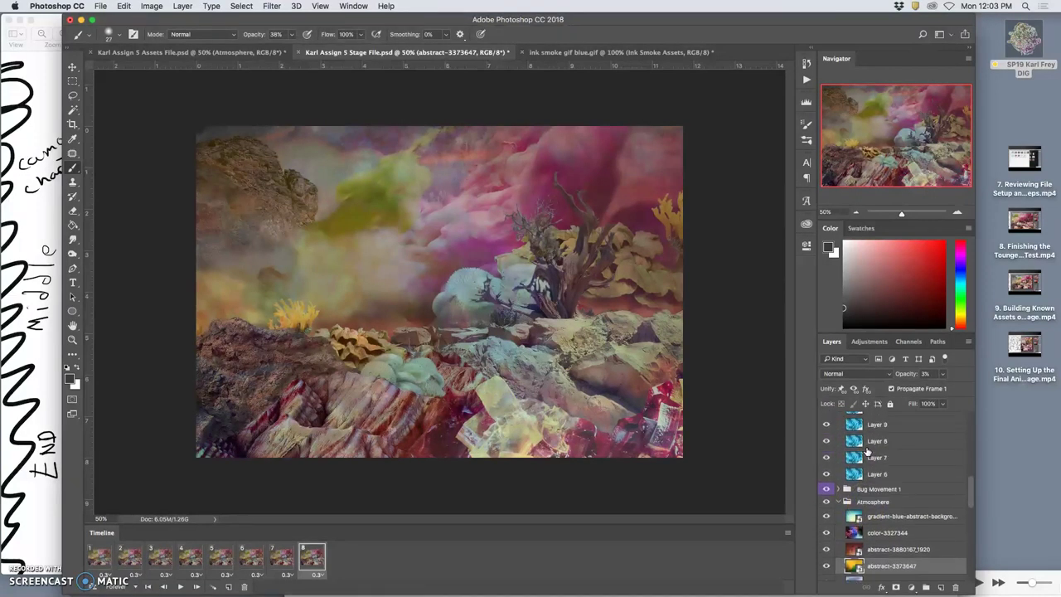
Expand the Bug Movement 2 group and try its Space Bug layer in frame 8, then hide that layer again.
scroll(866, 451, "down", 10)
left_click(838, 523)
left_click(827, 540)
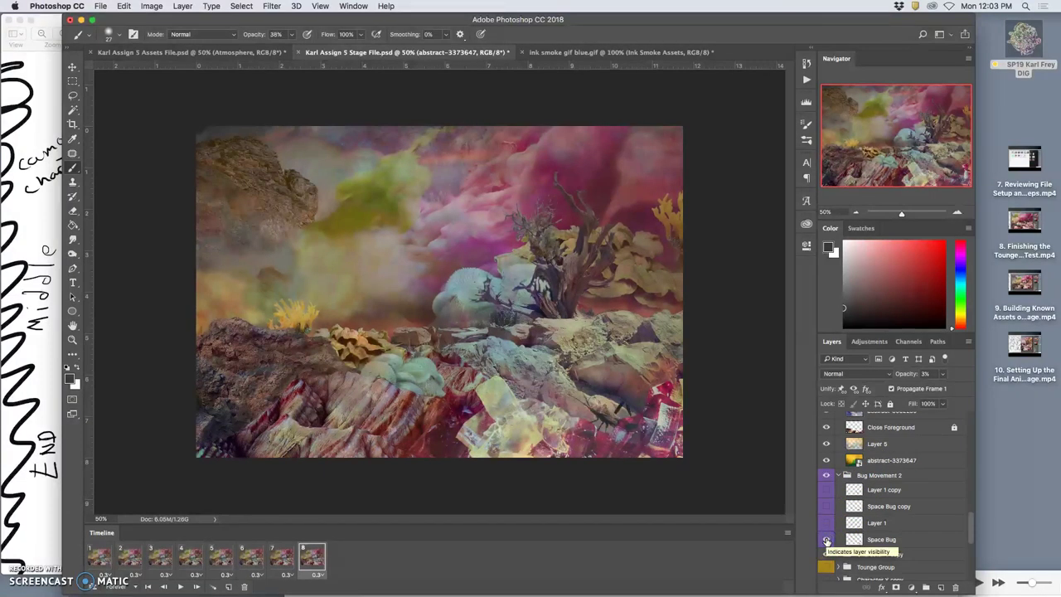
left_click(826, 539)
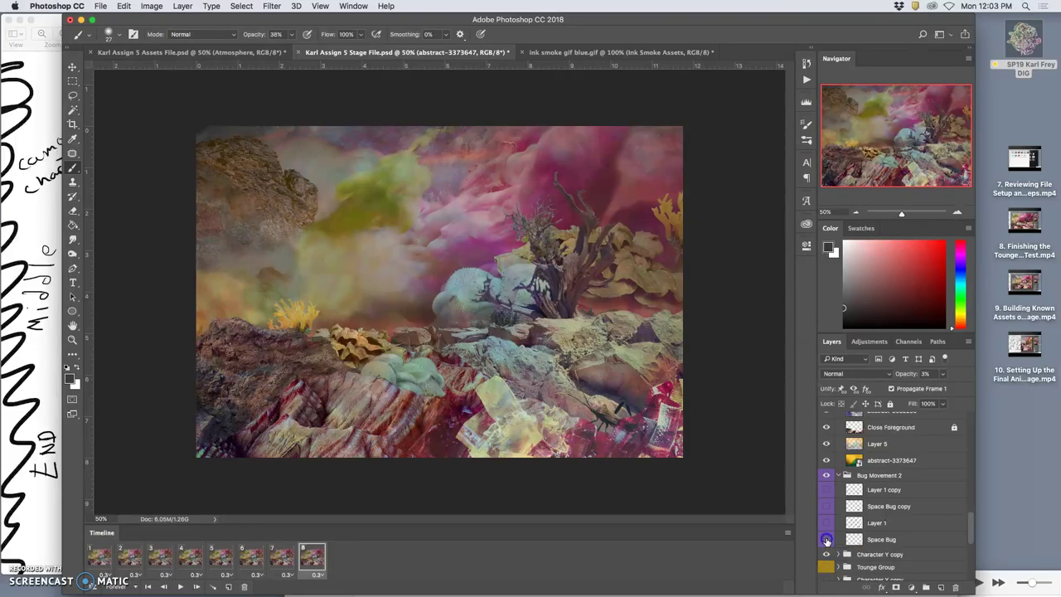
Duplicate frame 8 as a new frame, check the storyboard sketch and return to the stage file without rasterizing the smart object.
left_click(230, 587)
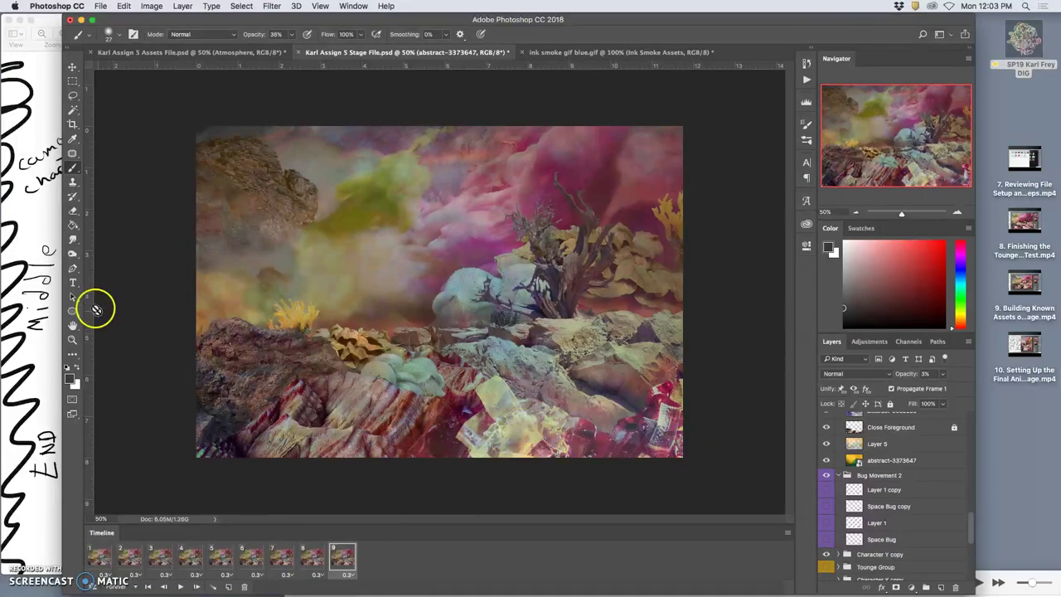
left_click(49, 289)
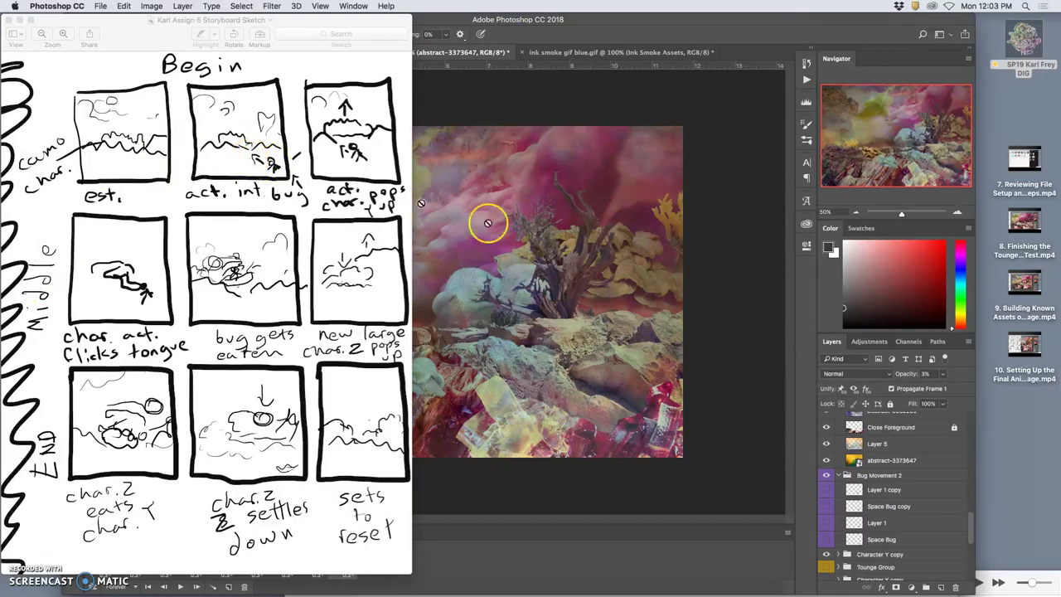
left_click(669, 405)
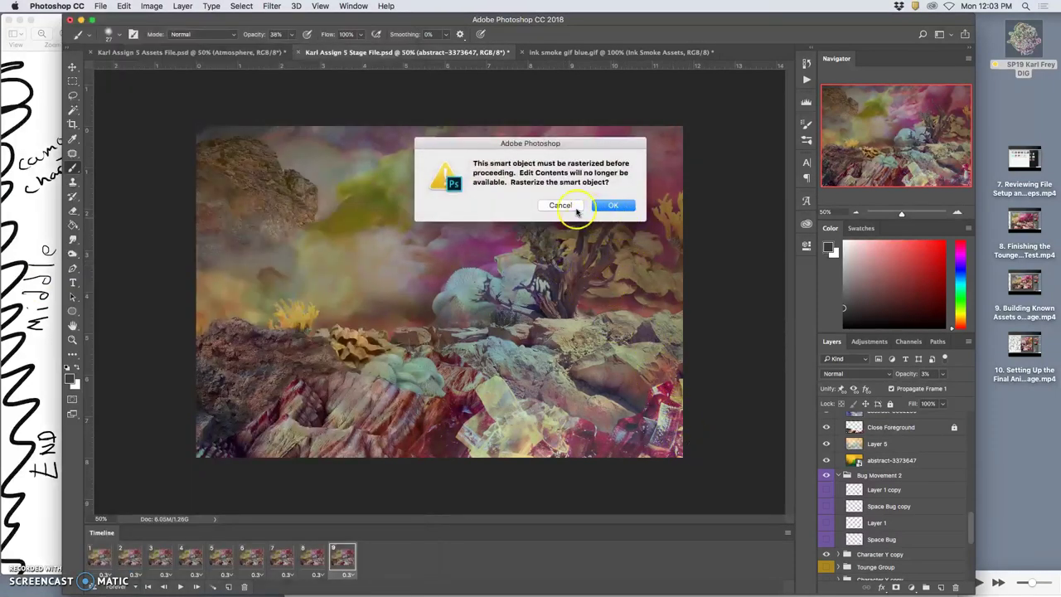
left_click(560, 205)
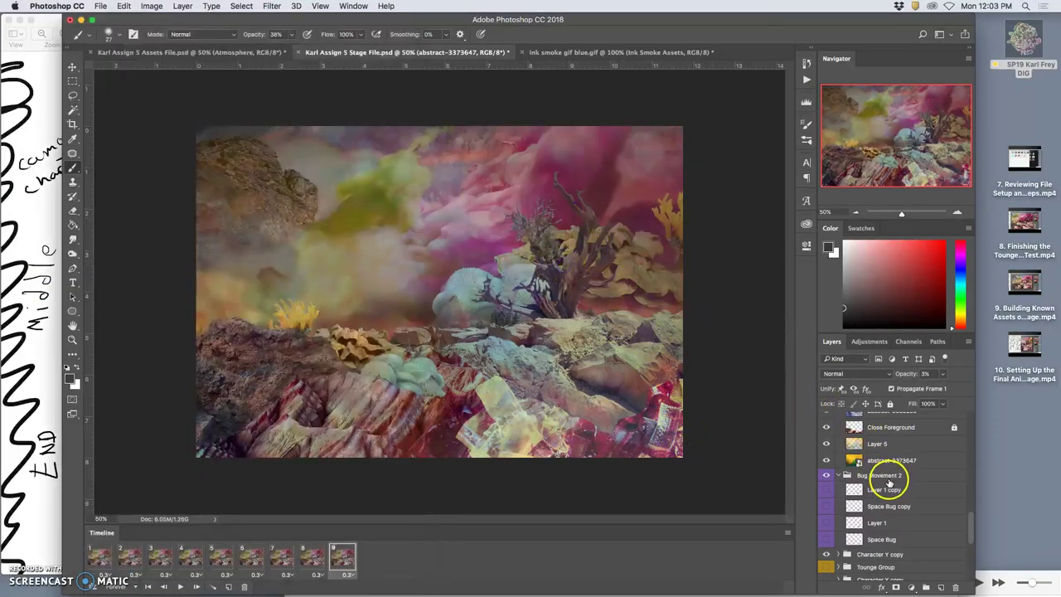
Compare frames 8 and 9, and set the opacity of Layer 5 below Close Foreground to 73% in frame 9.
left_click(314, 556)
left_click(343, 555)
scroll(876, 504, "up", 1)
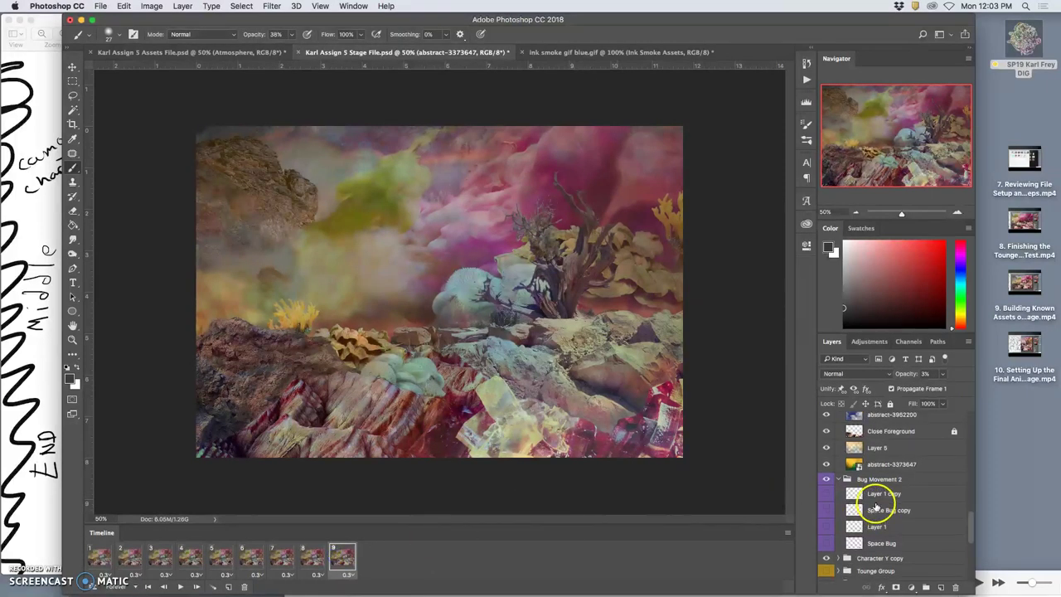
left_click(870, 452)
left_click(825, 452)
left_click(826, 452)
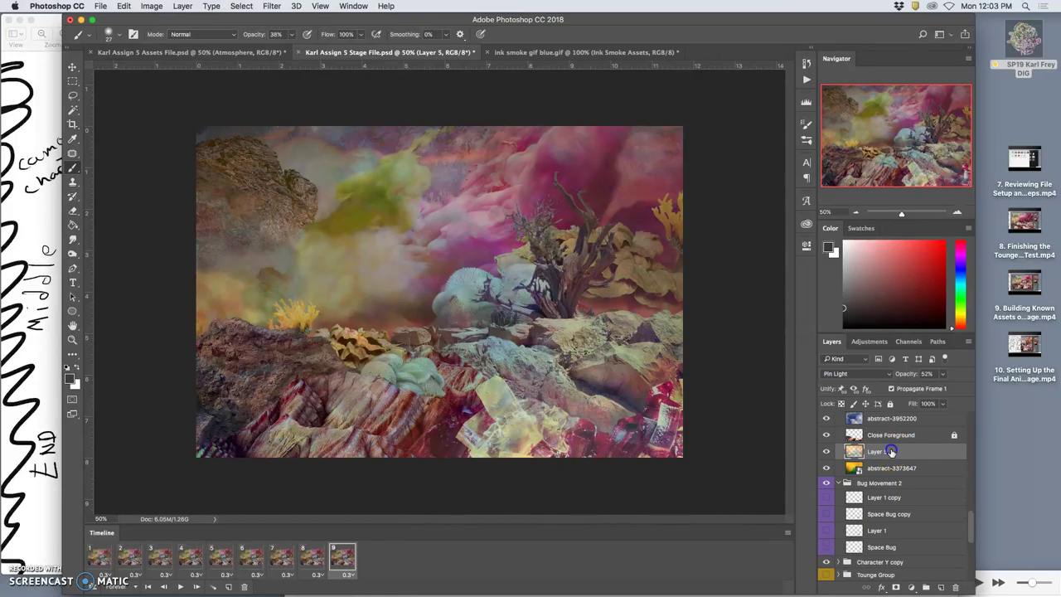
left_click(943, 374)
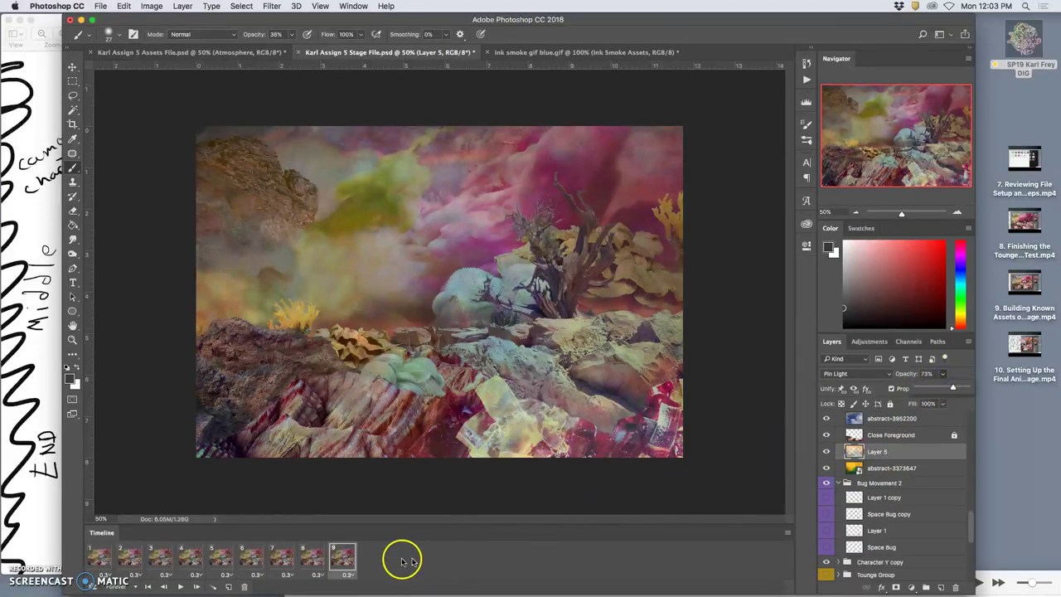
Set the opacity of the abstract-3952200 layer to 13% in frame 9, and compare the frame with frame 8.
scroll(912, 448, "up", 1)
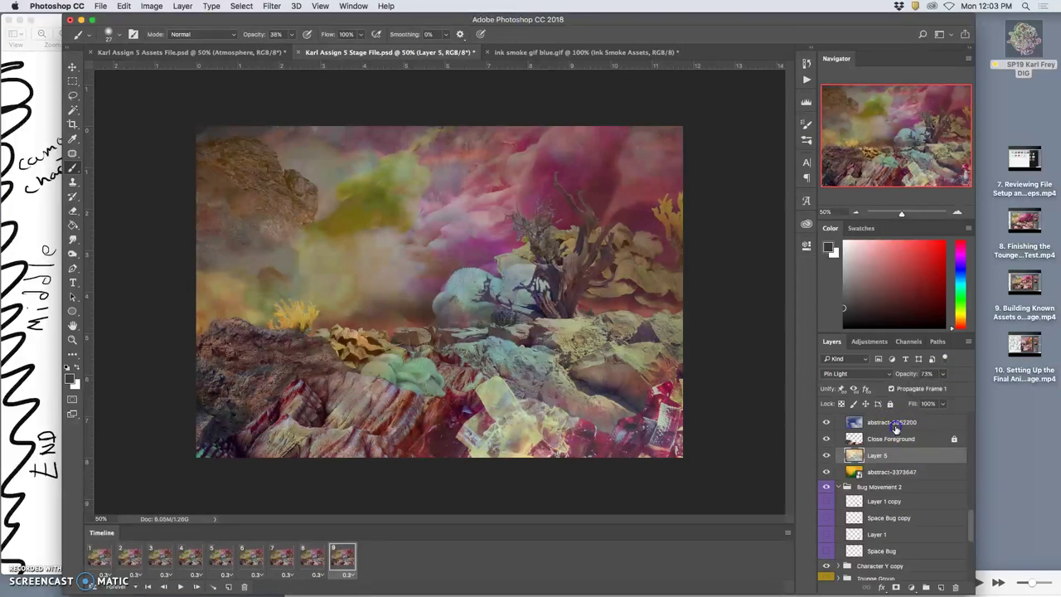
left_click(903, 423)
left_click(942, 374)
left_click_drag(923, 388, 924, 389)
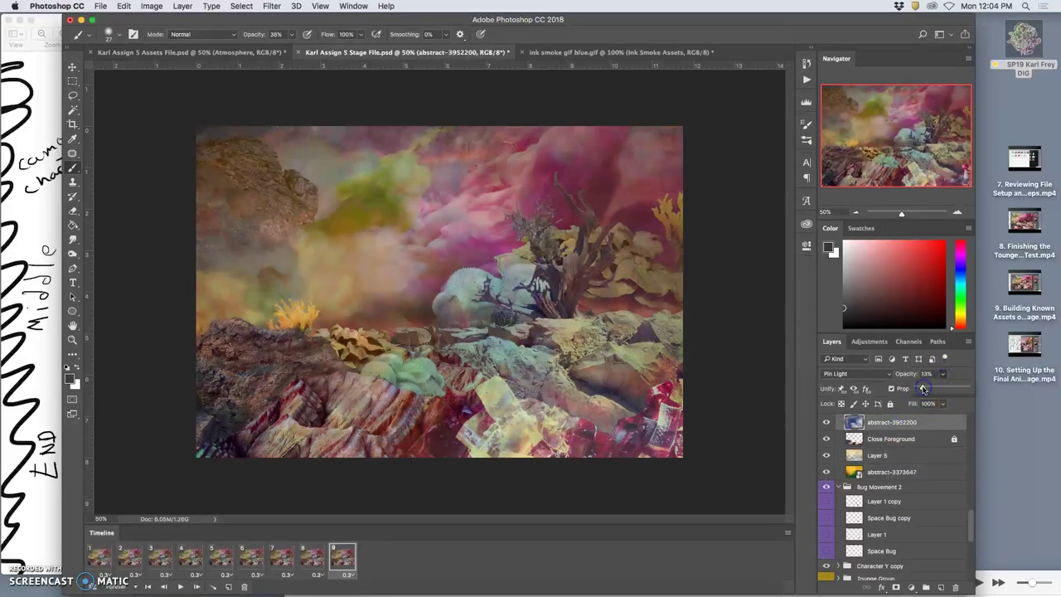
left_click(311, 557)
left_click(343, 557)
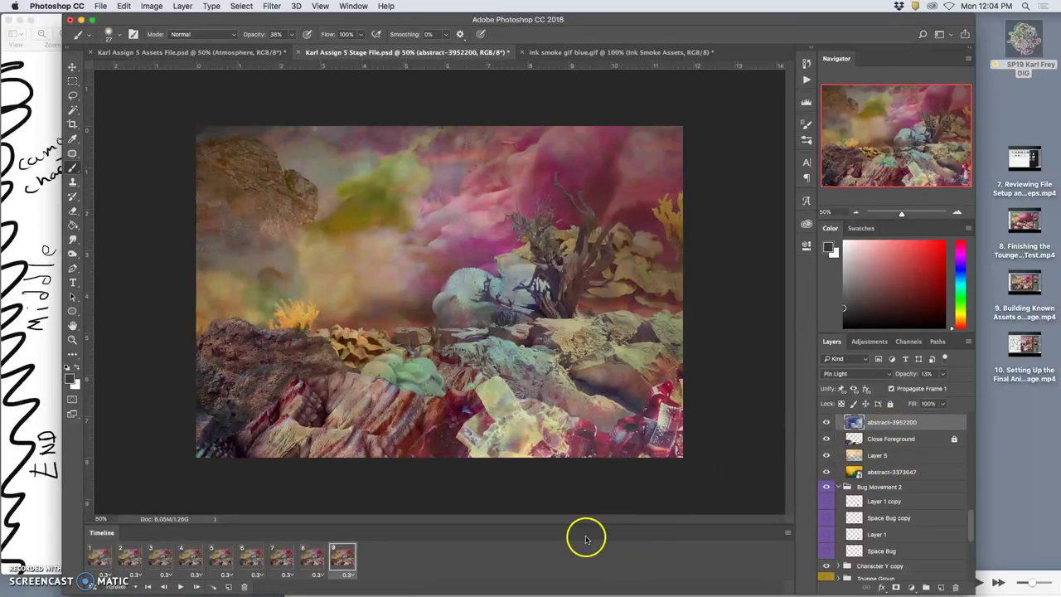
Duplicate frame 9 as a new frame, compare frames 8 and 9, and show smoke Layer 13 in frame 9.
left_click(231, 587)
left_click_drag(910, 436, 875, 452)
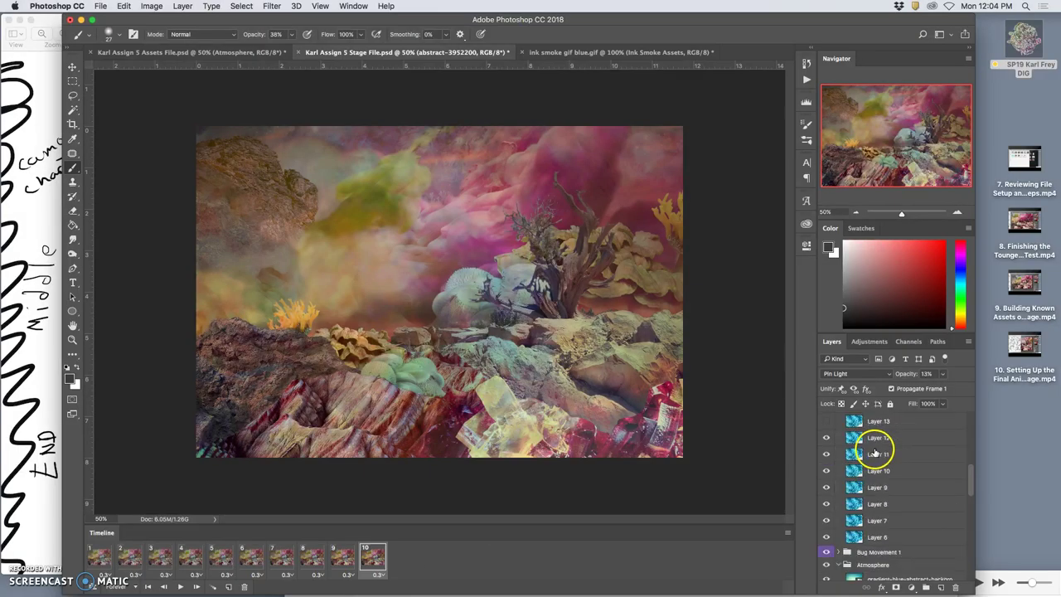
left_click(343, 556)
left_click(315, 560)
left_click(343, 556)
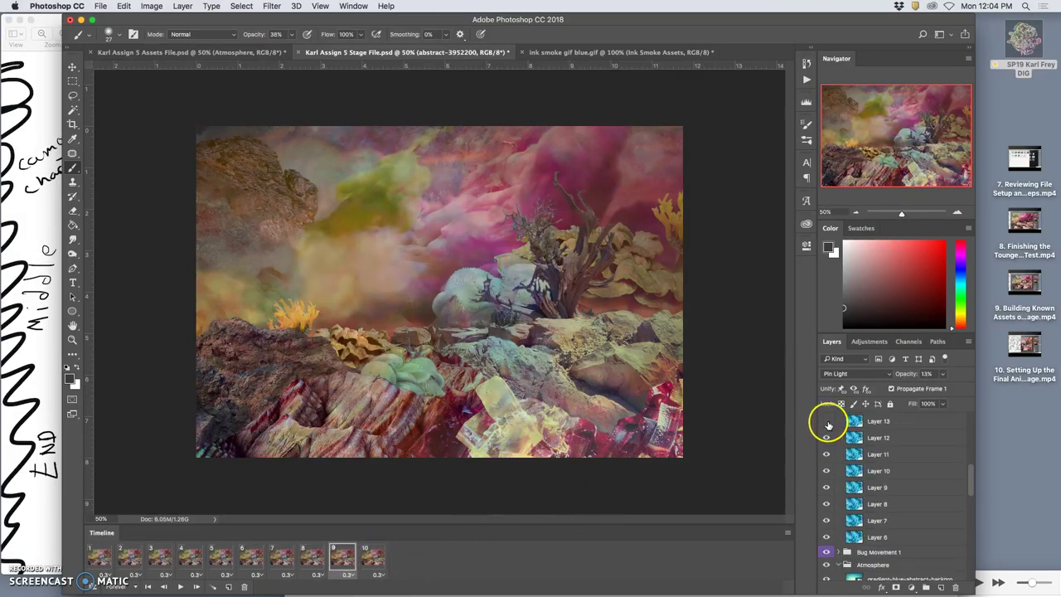
Show smoke Layers 13 and 14 in frame 10 and compare the frame with the preceding frames.
left_click(372, 557)
scroll(827, 431, "up", 1)
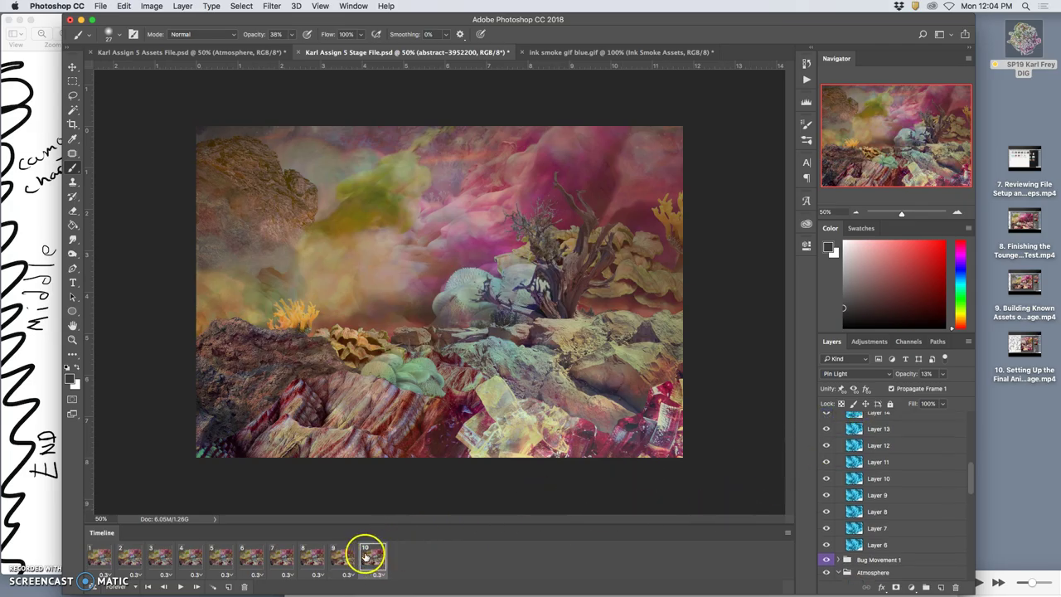
left_click(313, 561)
left_click(372, 556)
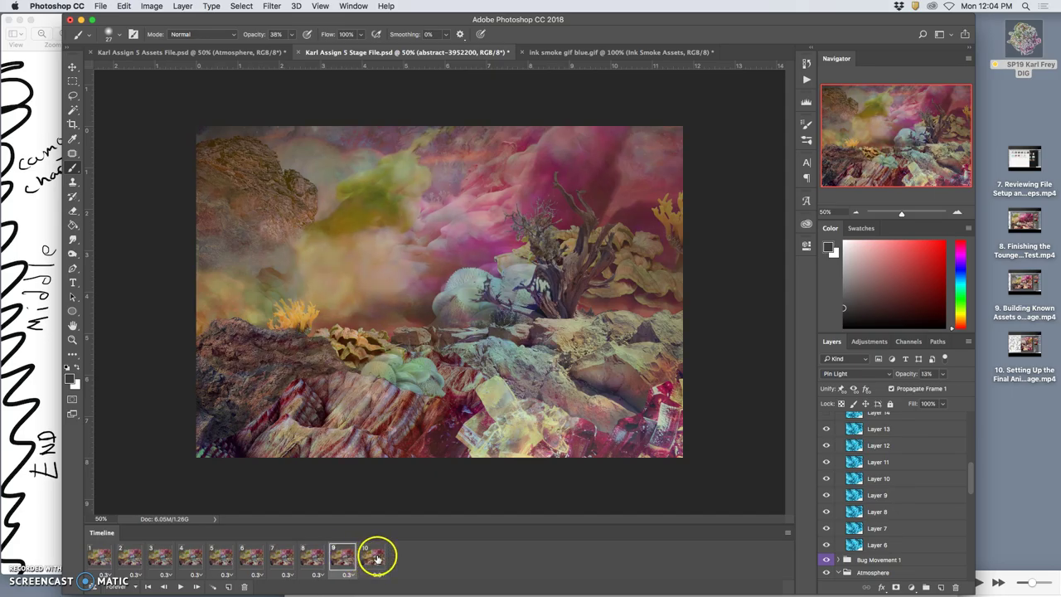
Set the opacity of the abstract-3880167_1920 layer to 51% in frame 10, and compare frames 7 through 10.
scroll(867, 448, "down", 5)
scroll(869, 451, "down", 3)
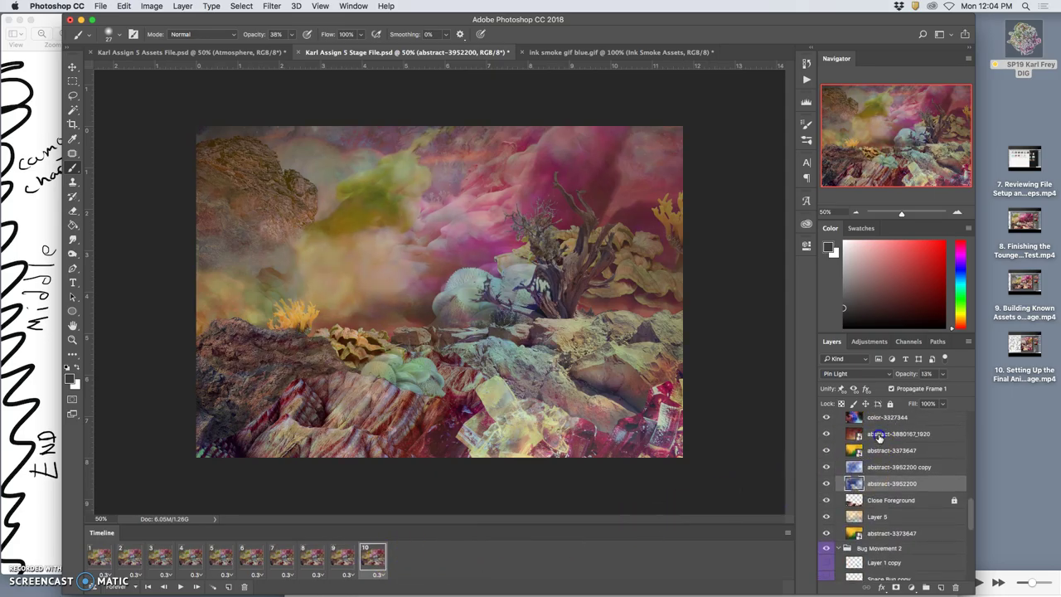
left_click(878, 433)
left_click(944, 374)
left_click(942, 387)
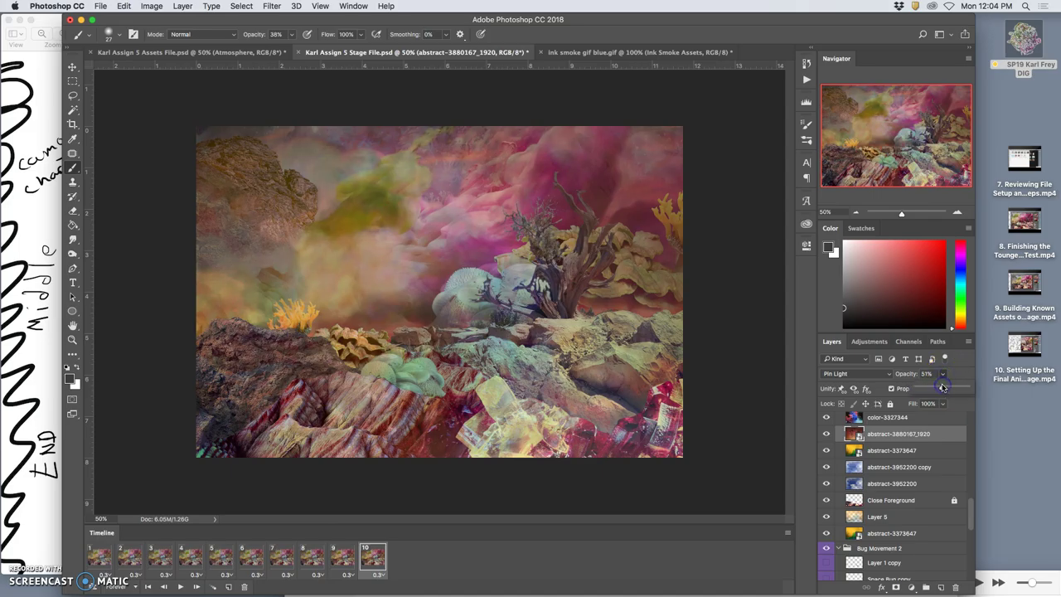
left_click(341, 560)
left_click(282, 560)
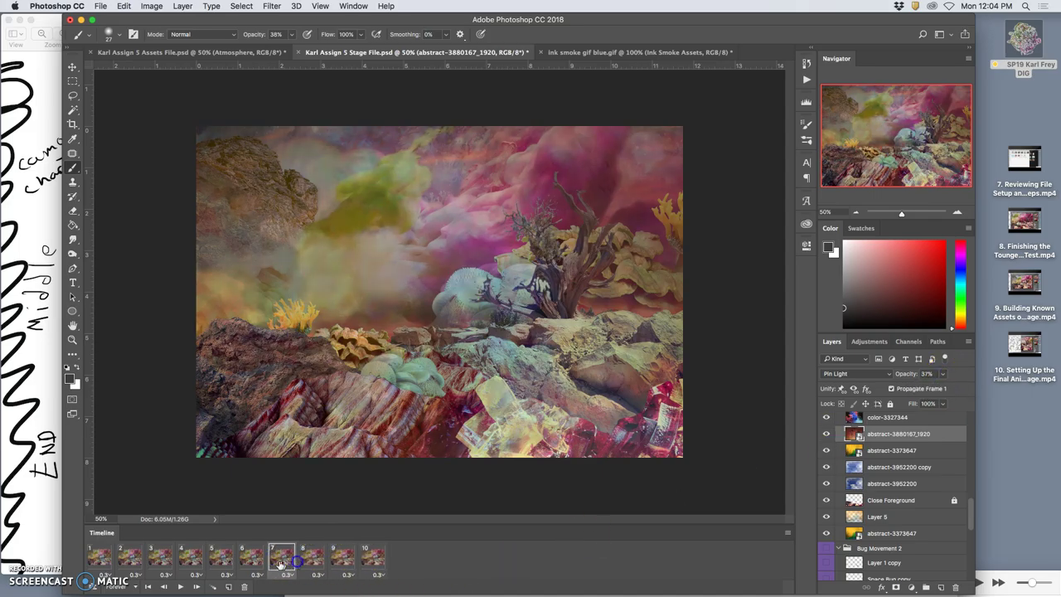
left_click(312, 560)
left_click(342, 560)
left_click(371, 559)
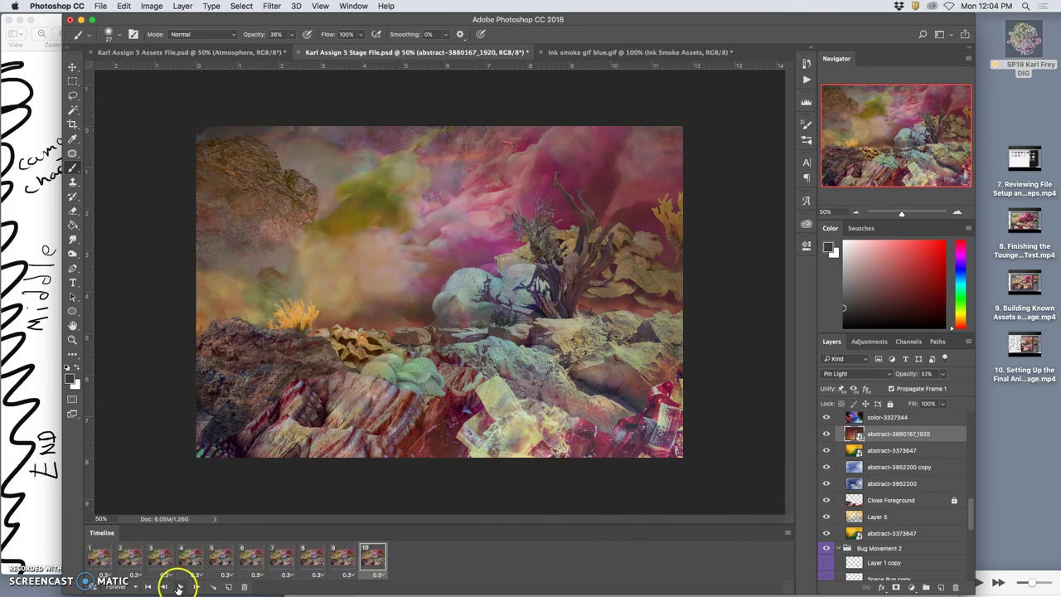
Duplicate frame 10 as a new frame and show smoke Layer 15 in it.
left_click(229, 587)
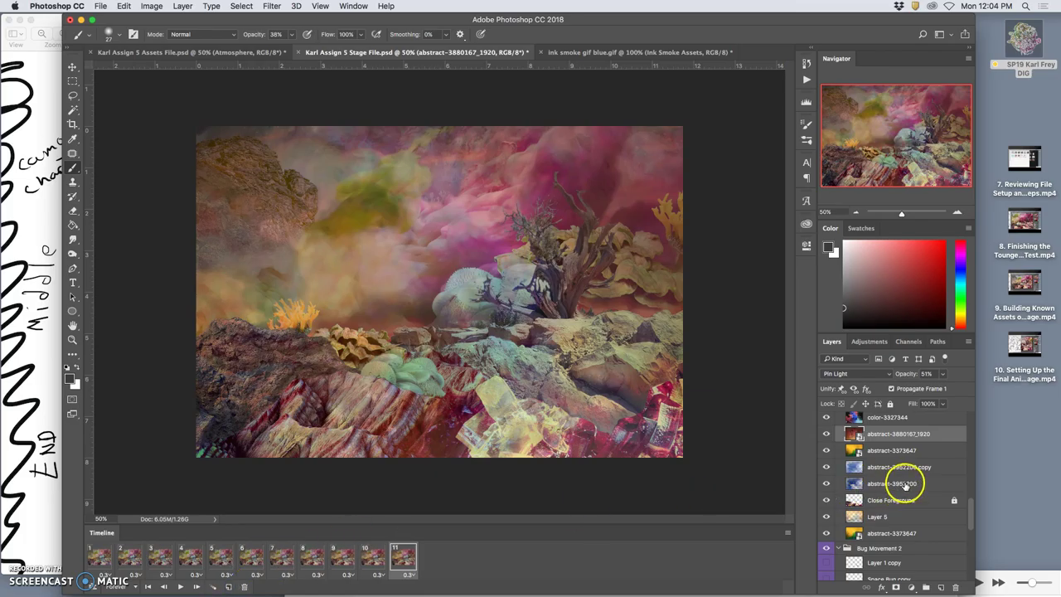
scroll(900, 493, "up", 1)
scroll(897, 492, "down", 10)
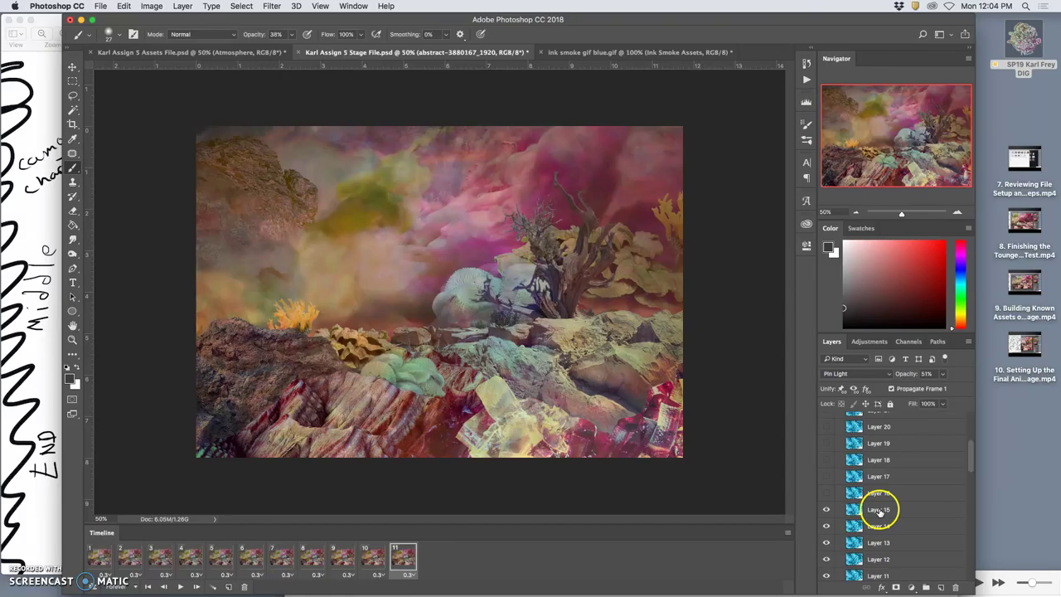
left_click(403, 560)
left_click(823, 509)
scroll(829, 508, "down", 5)
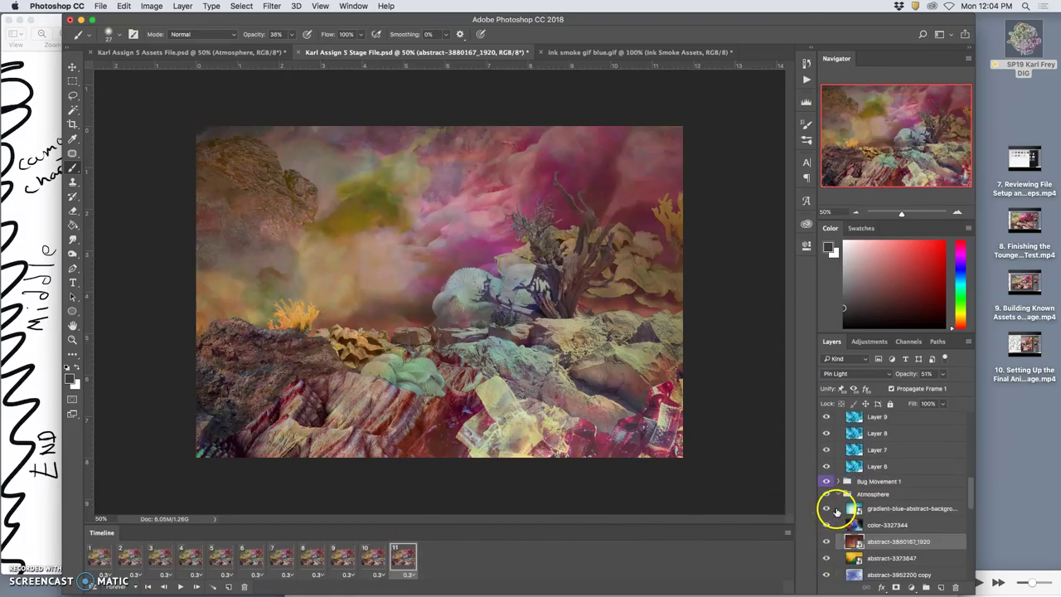
scroll(845, 510, "down", 2)
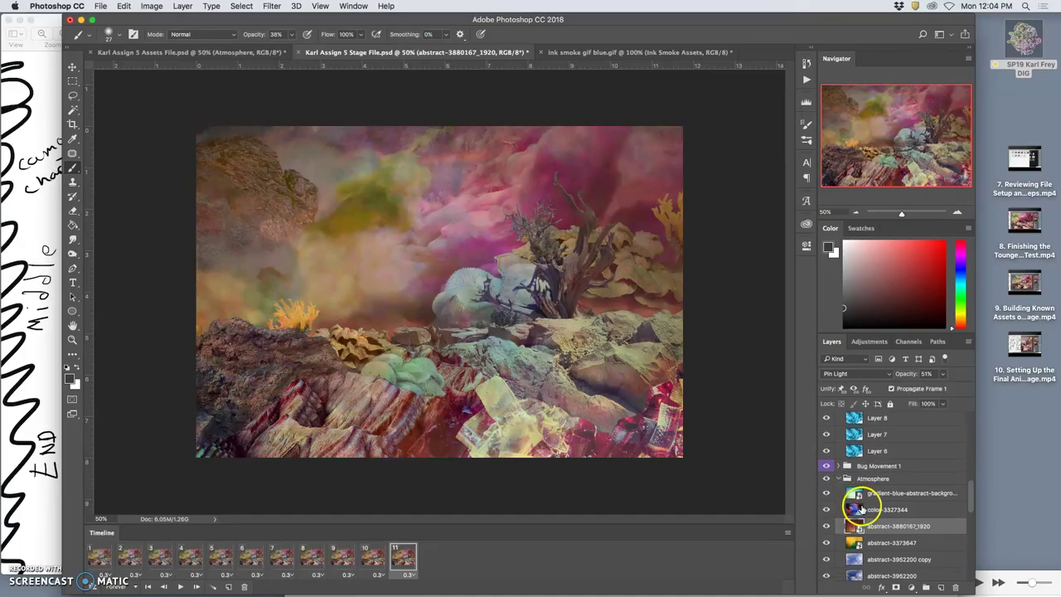
Set the opacity of the color-3327344 layer to 42% in frame 11 and compare the frame with frame 10.
left_click(856, 509)
left_click(942, 374)
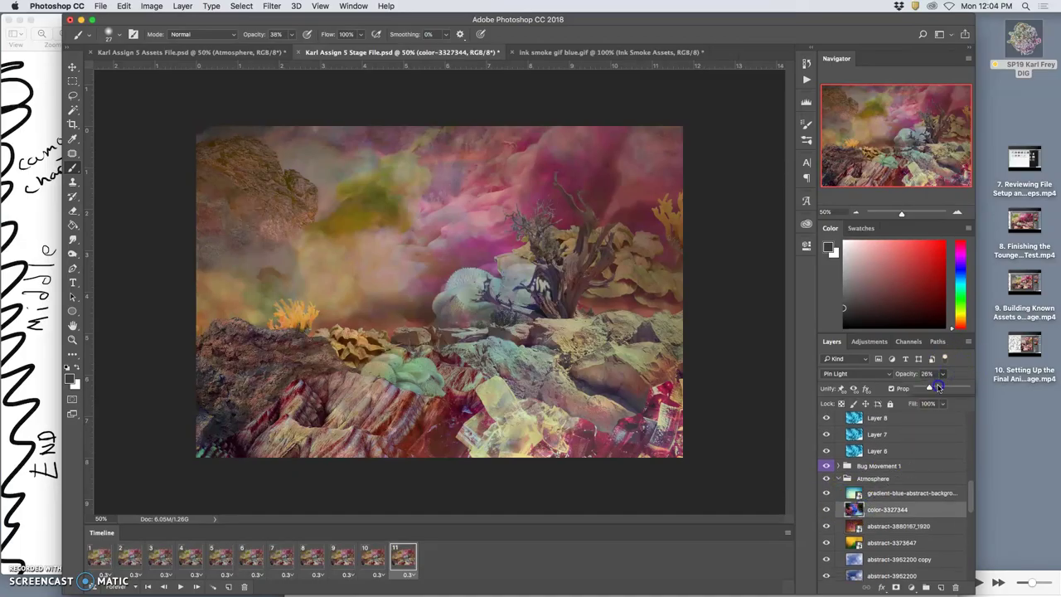
left_click_drag(938, 387, 937, 388)
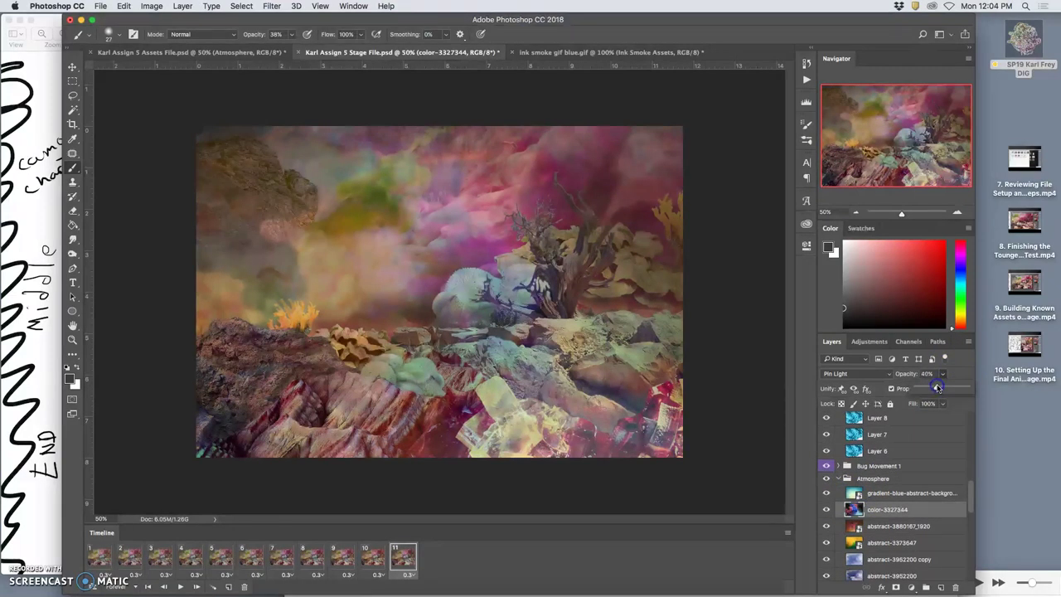
left_click(372, 556)
left_click(402, 557)
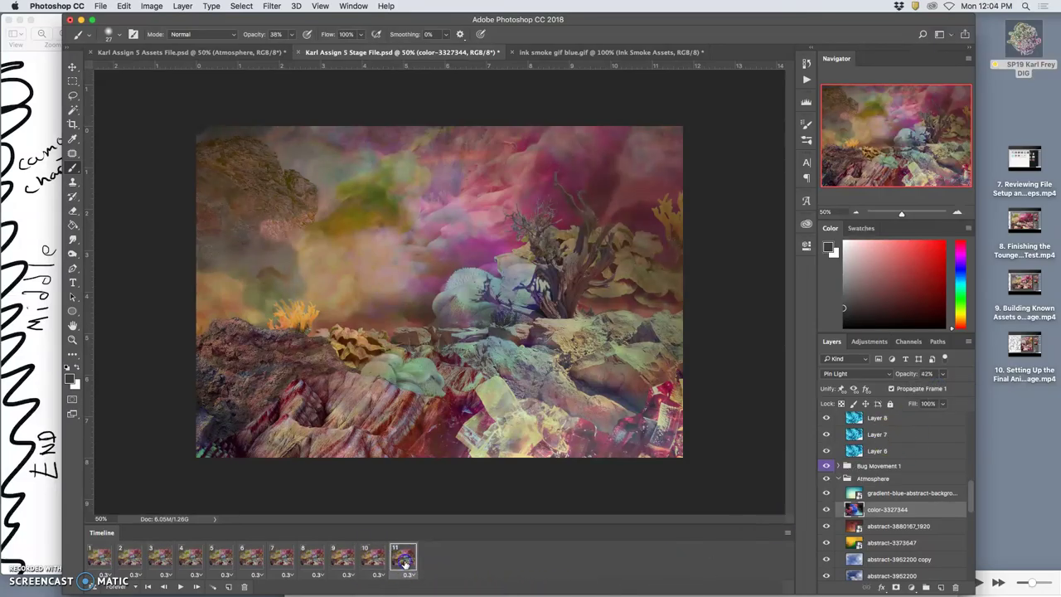
Show the Space Bug layer of the Bug Movement 2 group in frame 11.
scroll(891, 553, "down", 2)
scroll(890, 553, "down", 5)
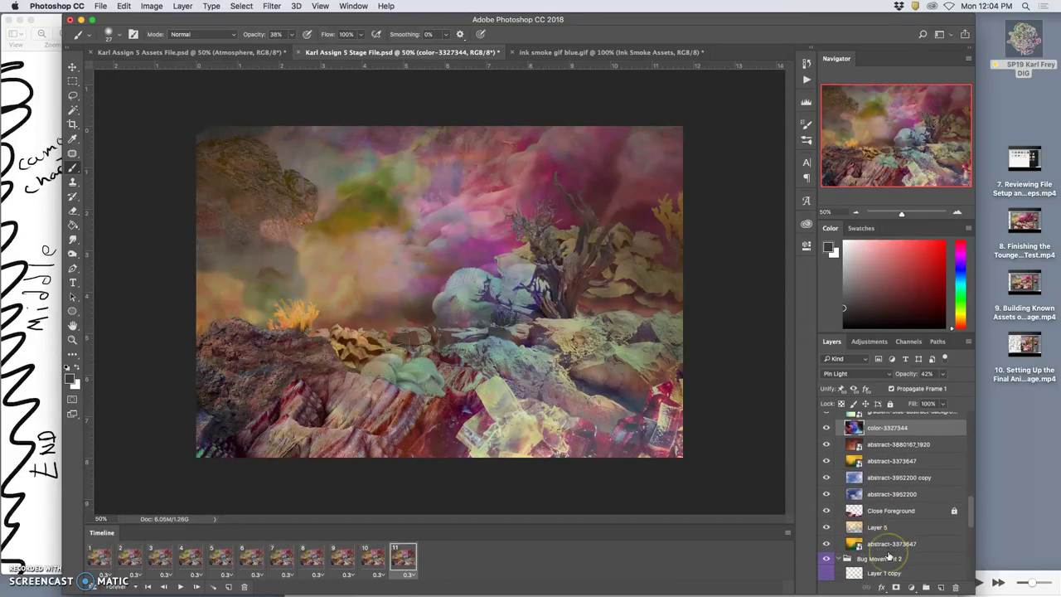
left_click(826, 549)
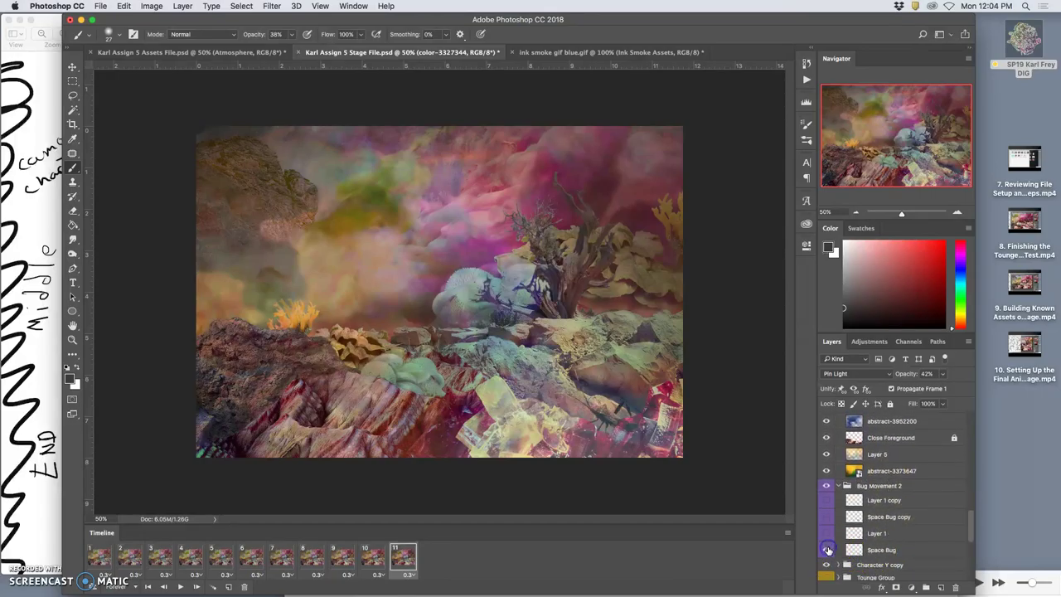
Compare frames 10 and 11, play the animation as a preview, and return to frame 11.
left_click(363, 558)
left_click(399, 558)
left_click(178, 587)
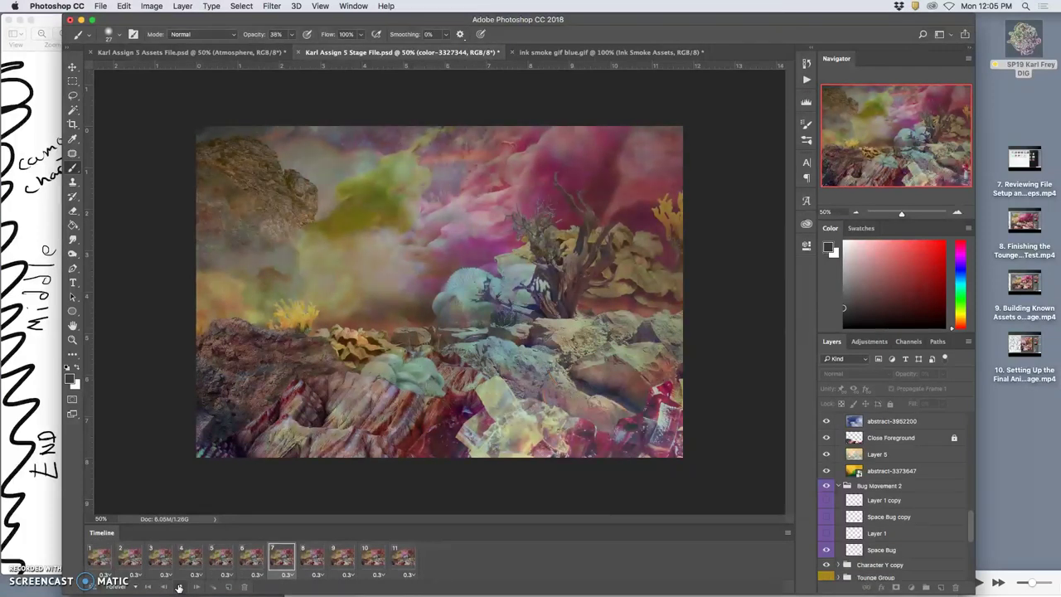
left_click(179, 587)
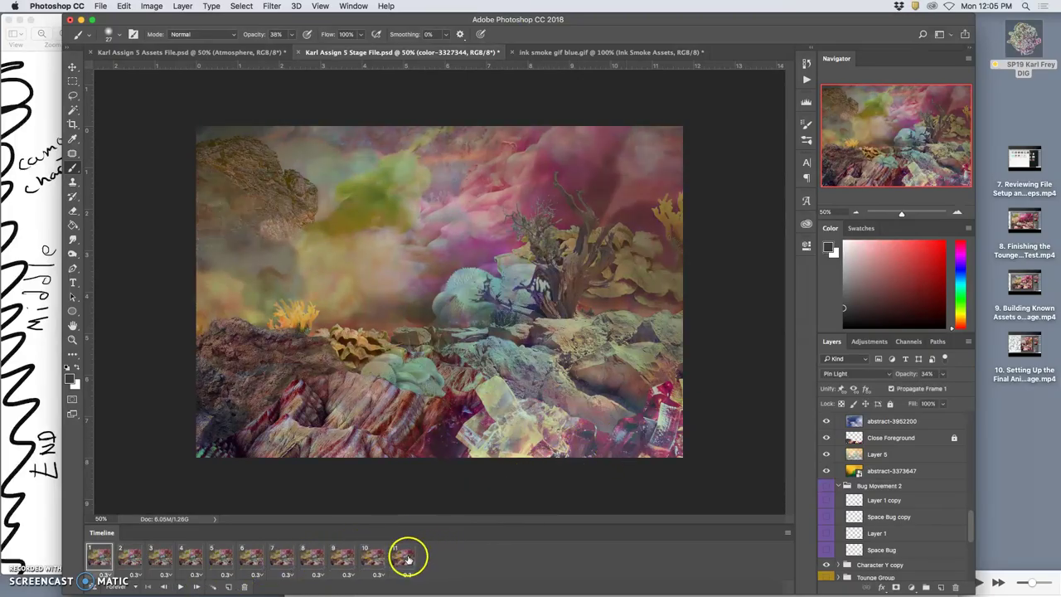
left_click(403, 557)
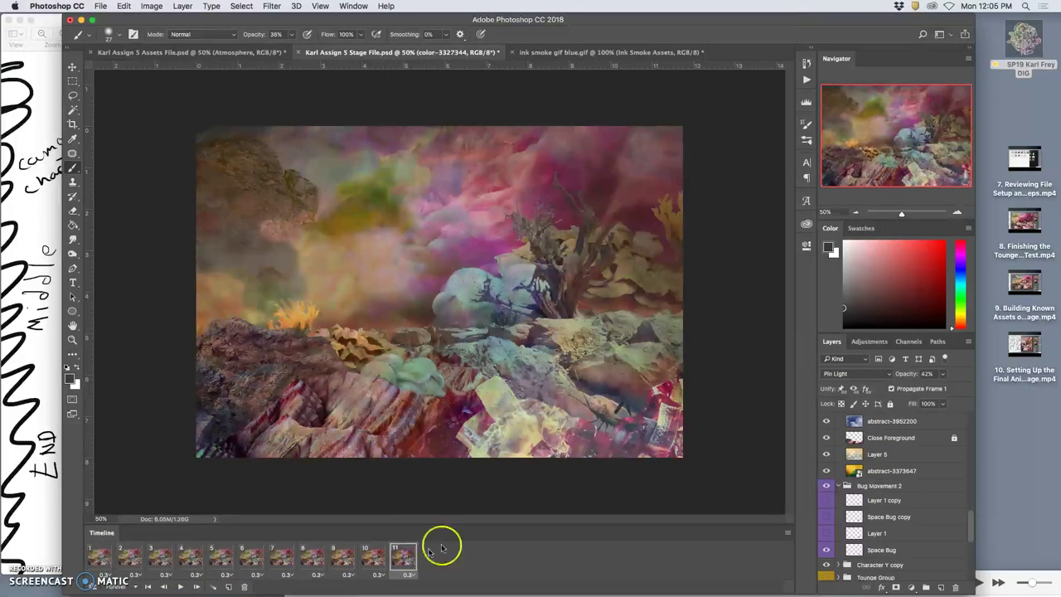
Try the Bug Movement 2 group at different stacking levels and settle it directly beneath Layer 5, above abstract-3373647.
left_click(870, 487)
left_click(670, 450)
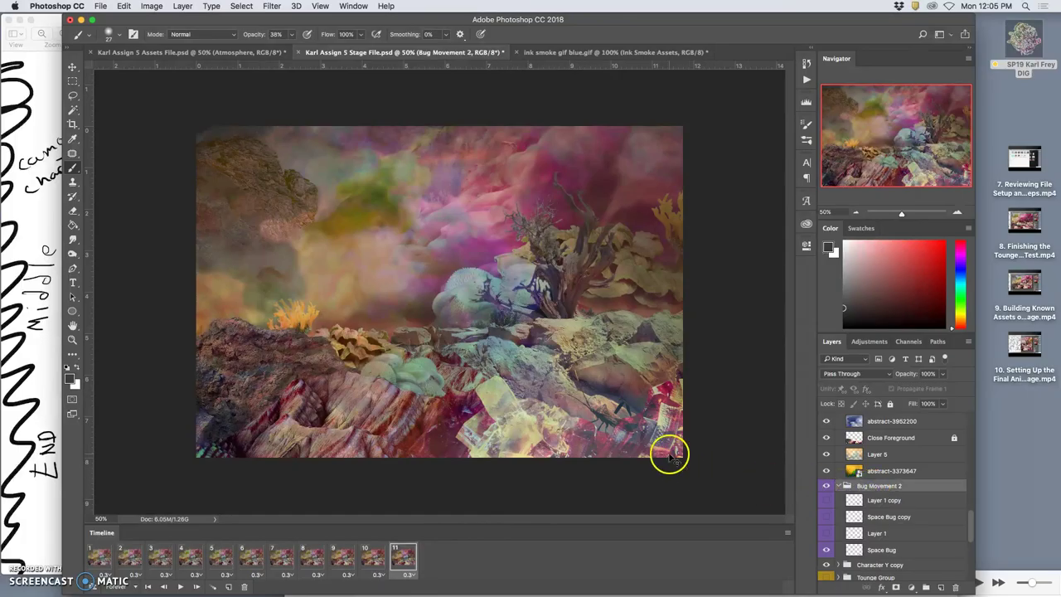
key("ctrl+bracketleft")
key("ctrl+bracketleft")
key("ctrl+bracketleft")
key("ctrl+bracketleft")
key("ctrl+bracketleft")
key("ctrl+bracketleft")
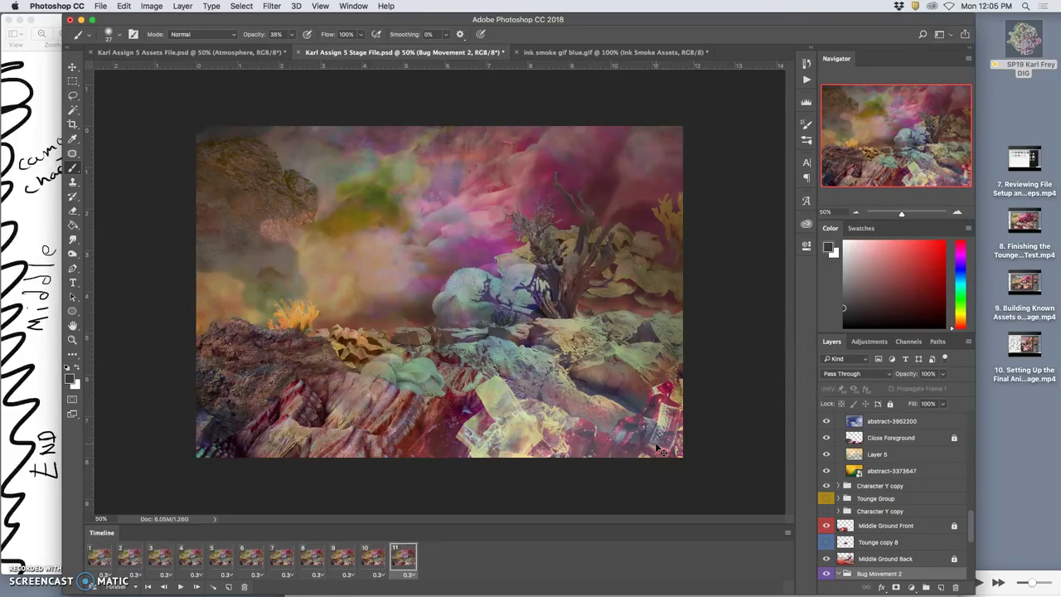
key("ctrl+bracketright")
key("ctrl+bracketright")
key("ctrl+bracketright")
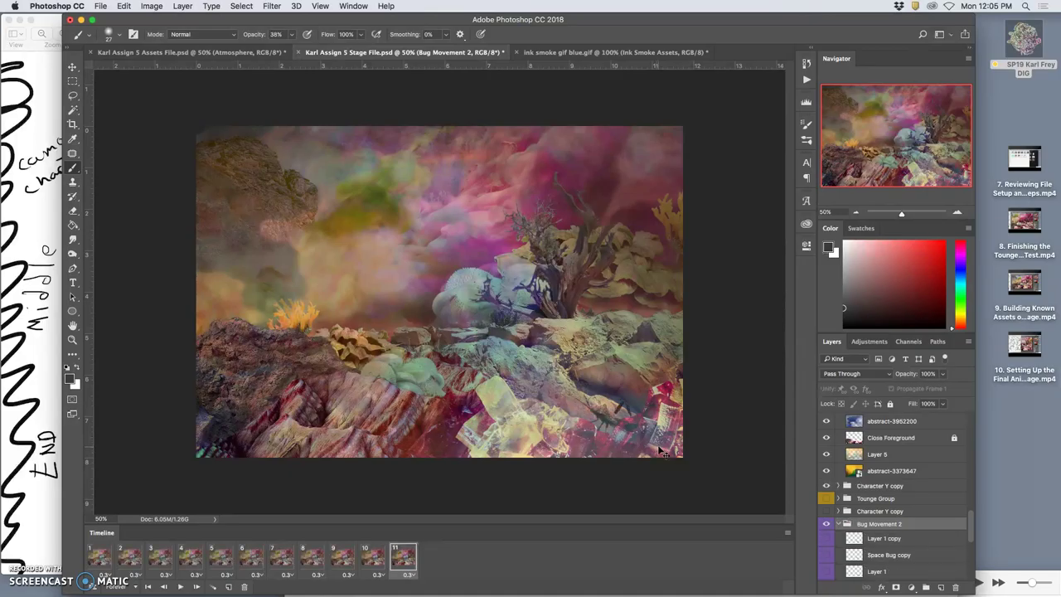
key("ctrl+bracketright")
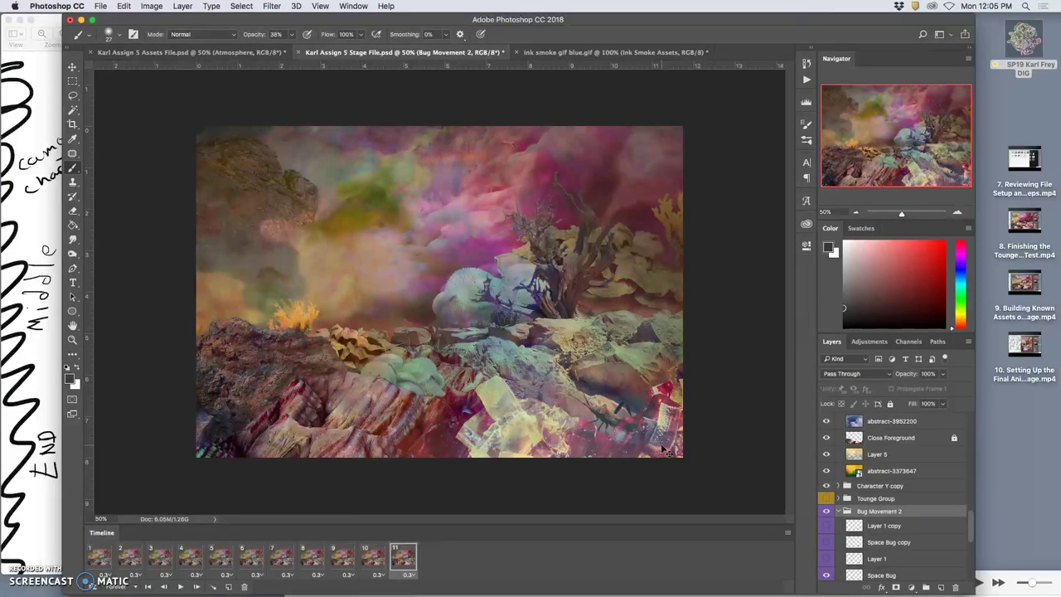
key("ctrl+bracketright")
key("ctrl+bracketright")
key("ctrl+bracketright")
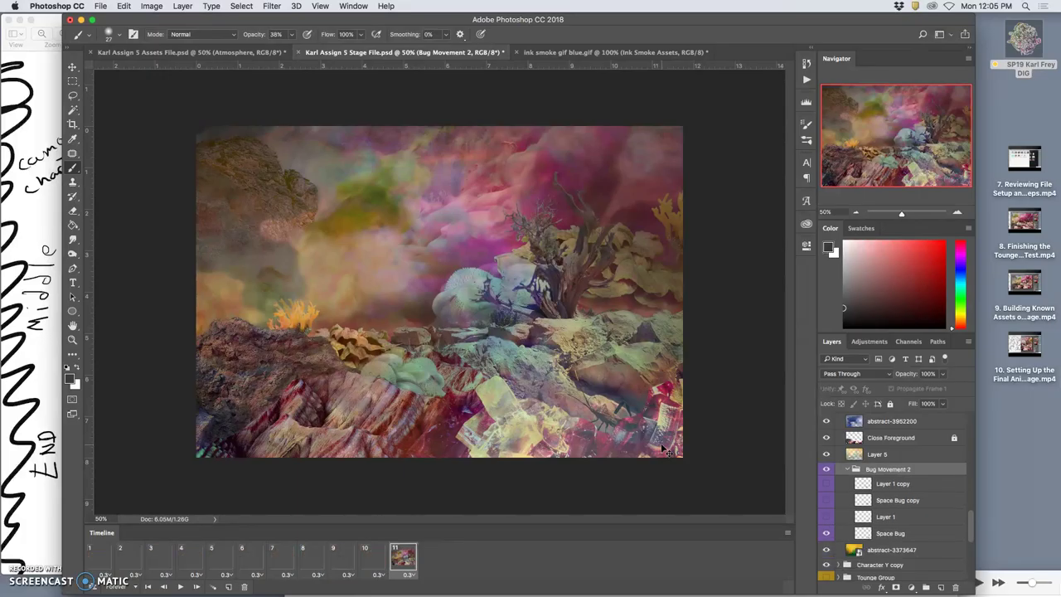
key("ctrl+bracketright")
key("ctrl+bracketright")
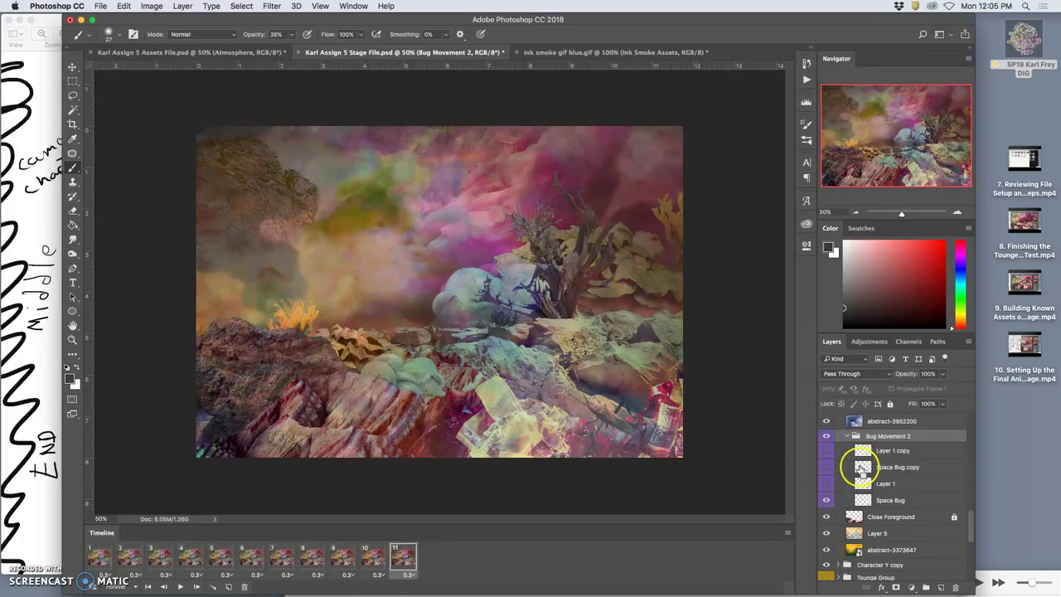
key("ctrl+bracketleft")
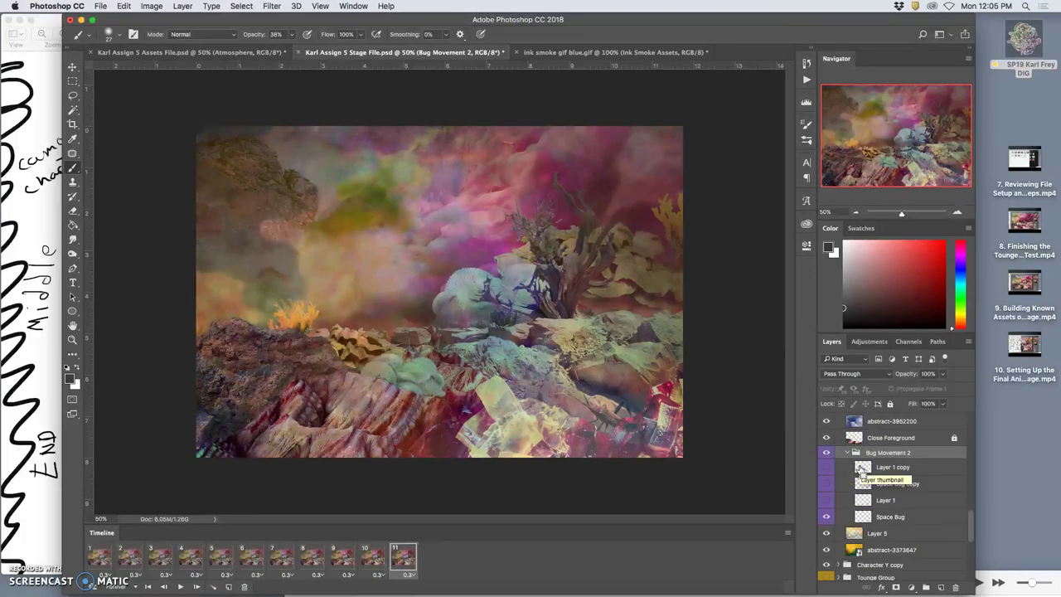
key("ctrl+bracketleft")
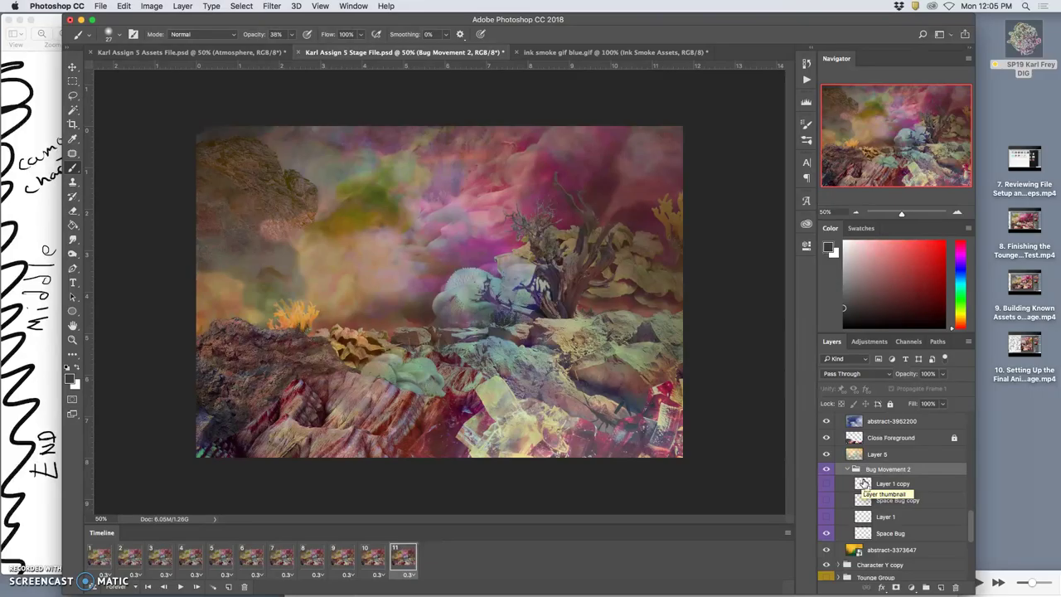
Step through the earlier frames up to frame 11 and compare the last two frames to check the bug's appearance.
left_click(371, 557)
left_click(320, 558)
left_click(263, 558)
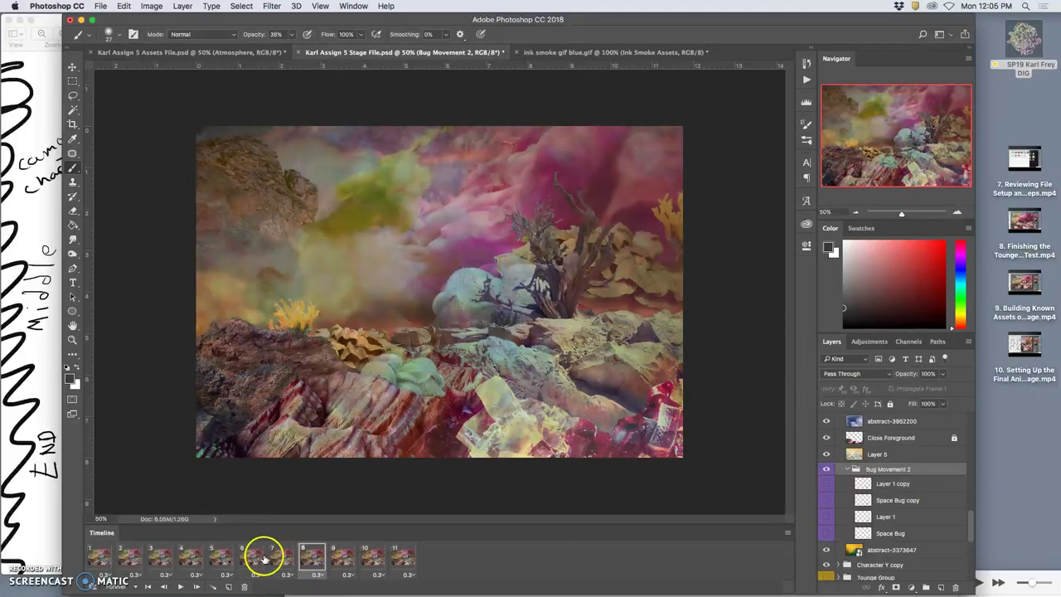
left_click(282, 558)
left_click(305, 560)
left_click(329, 560)
left_click(375, 559)
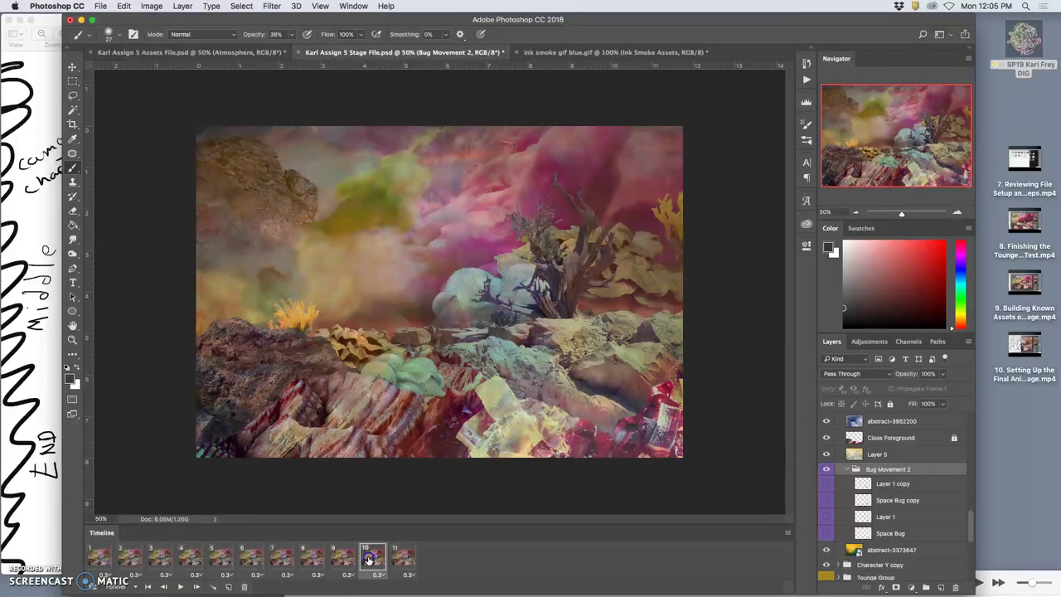
left_click(398, 559)
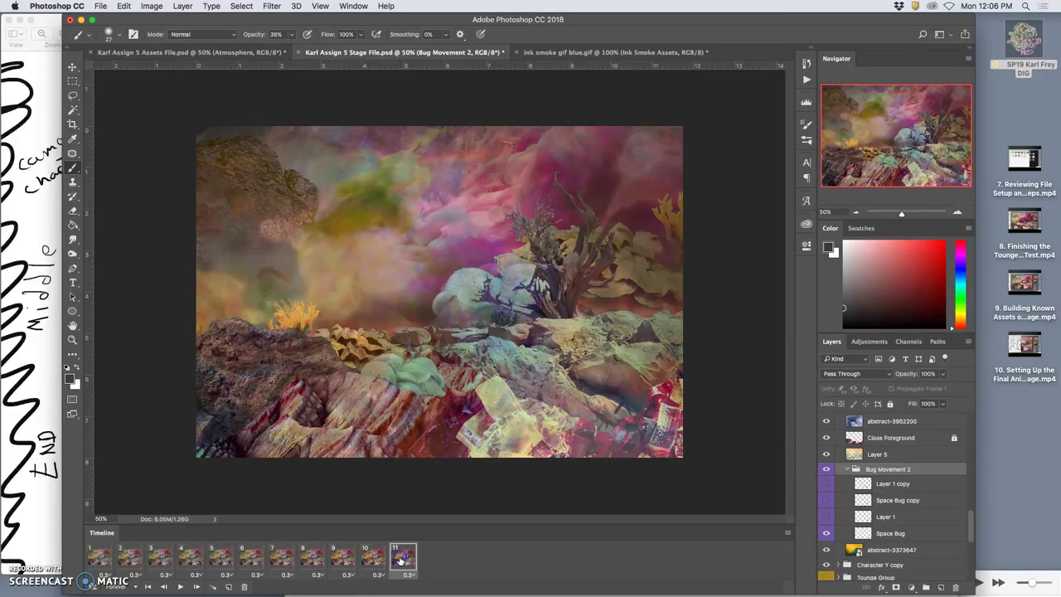
left_click(375, 559)
left_click(400, 560)
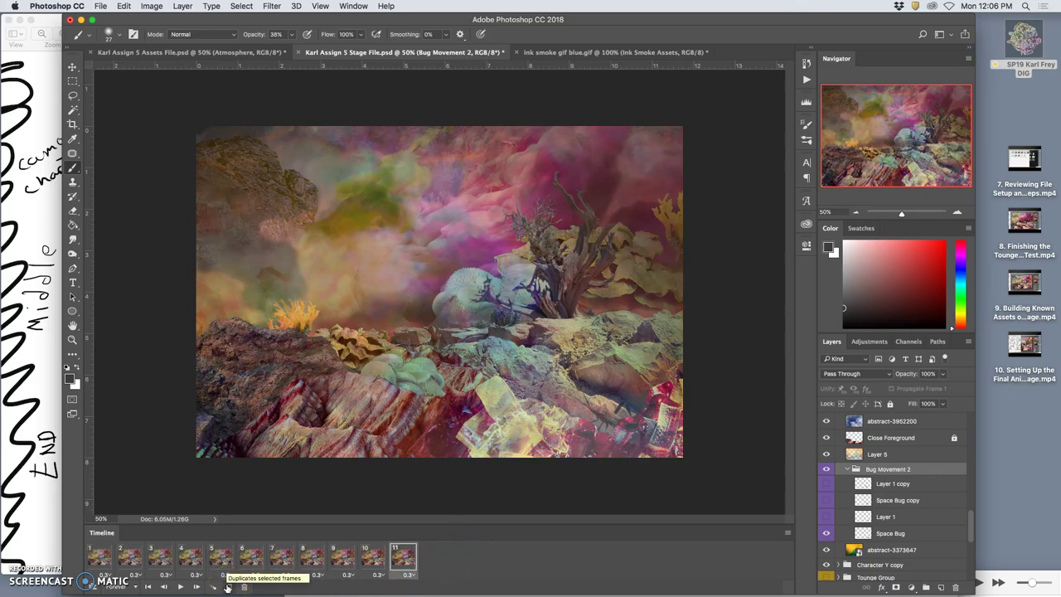
Duplicate frame 11 as a new frame and show bug Layer 1 in place of Space Bug in it.
left_click(228, 587)
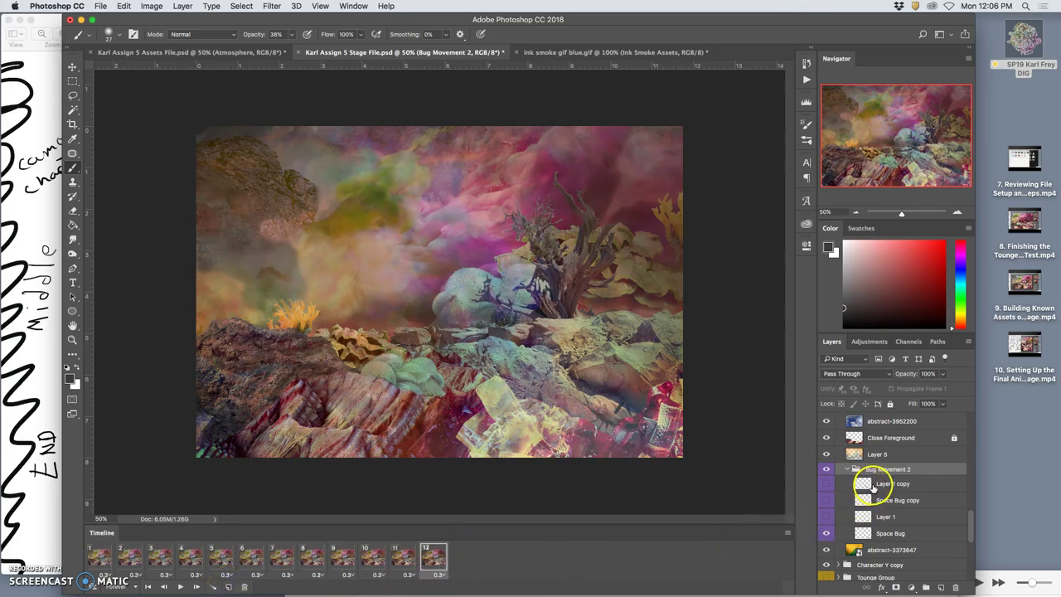
left_click(826, 516)
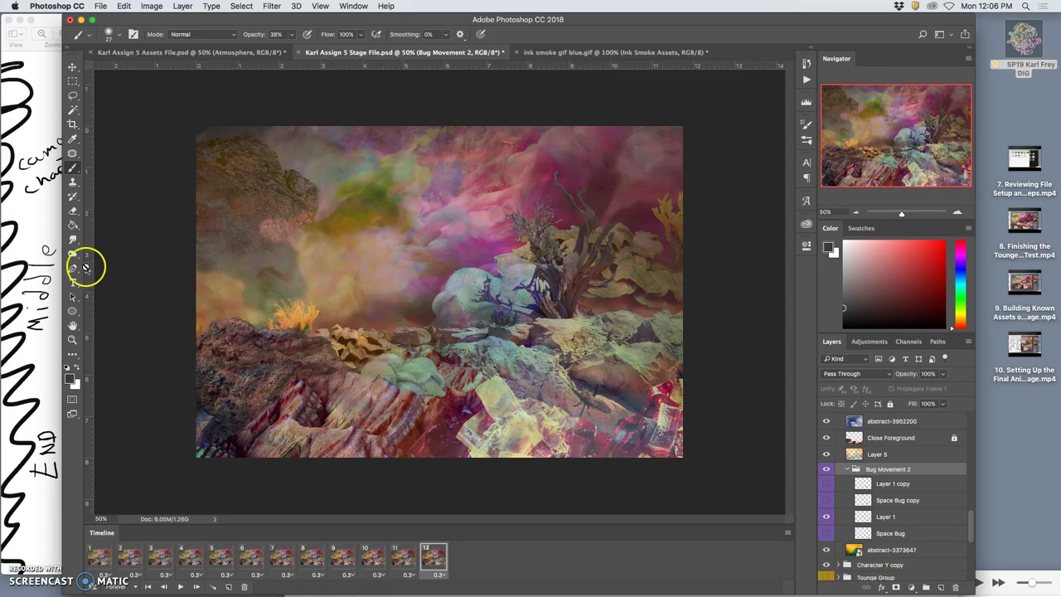
Check the storyboard sketch for the next action and inspect the layers inside the upper Character Y copy group.
left_click(39, 254)
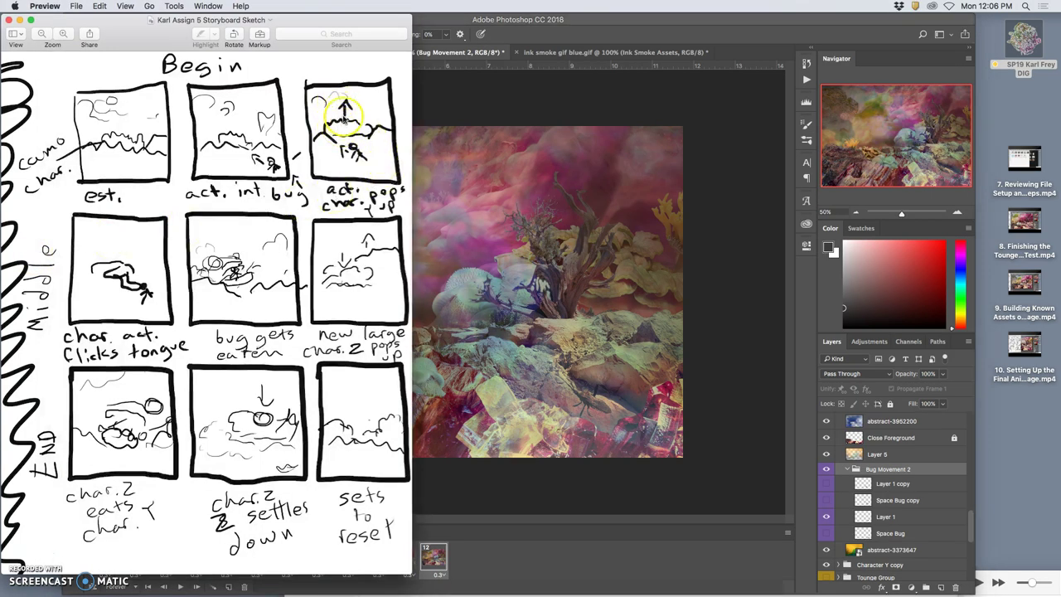
left_click(480, 104)
scroll(872, 492, "down", 2)
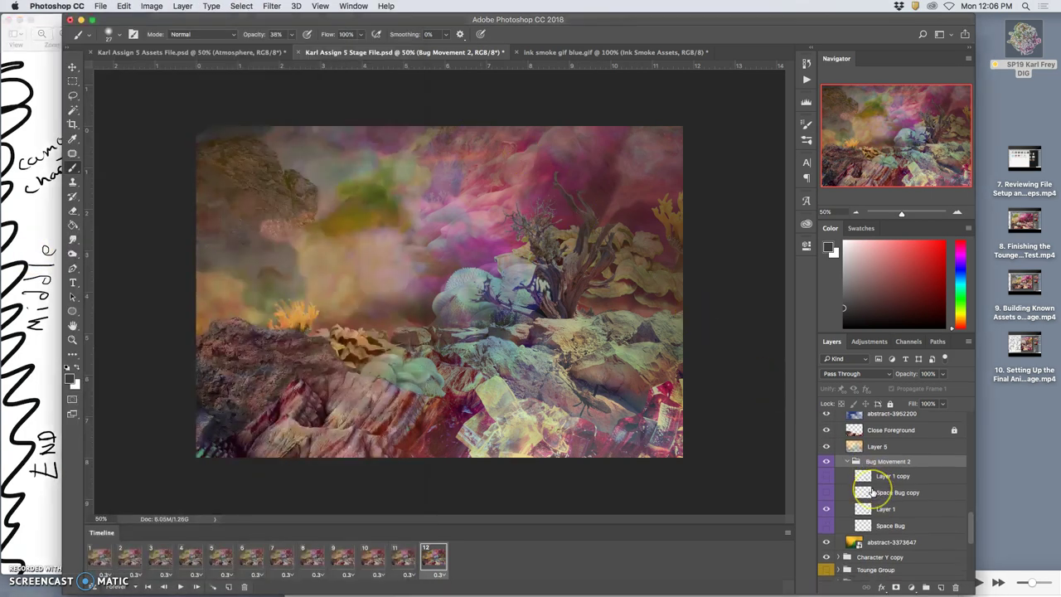
scroll(872, 491, "down", 1)
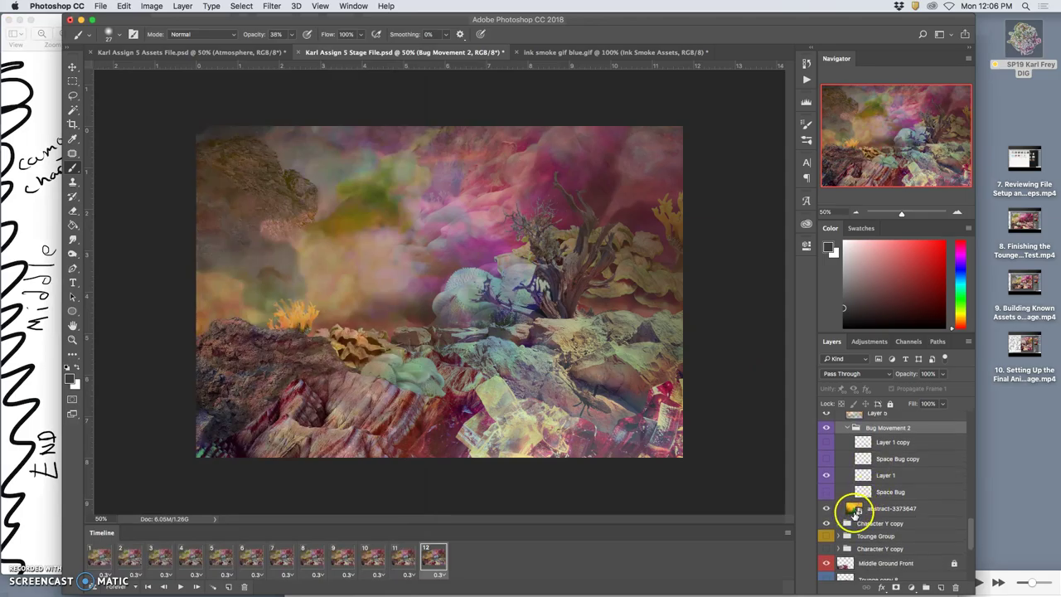
left_click(839, 523)
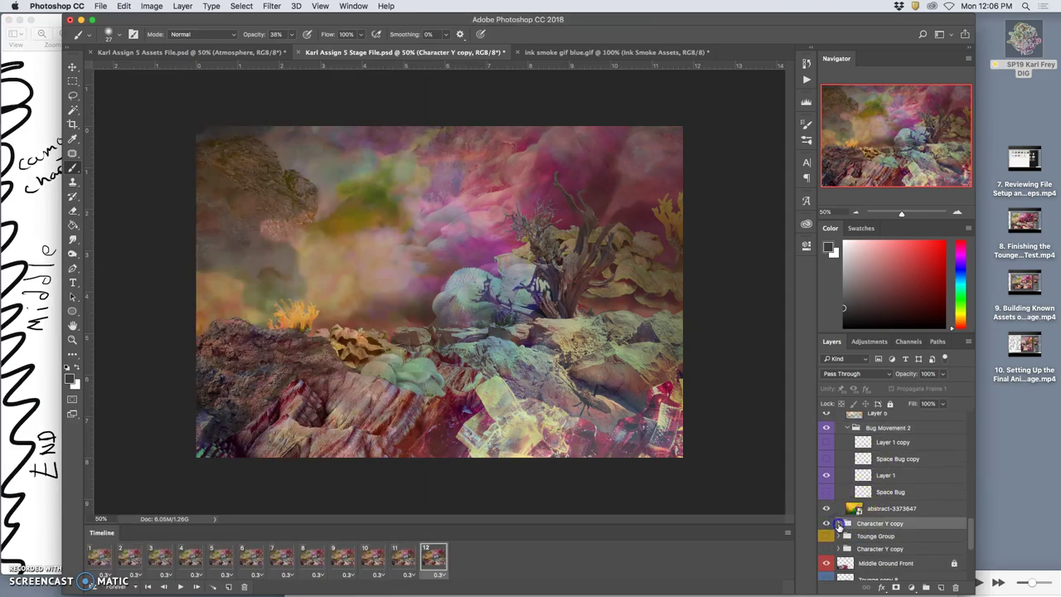
left_click(839, 524)
scroll(853, 534, "down", 2)
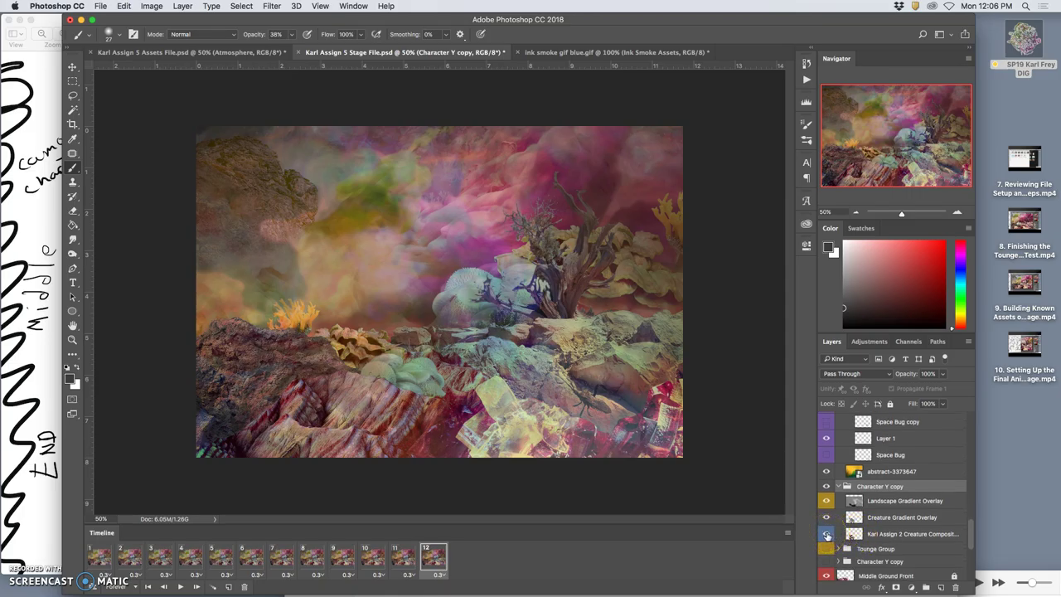
left_click(838, 485)
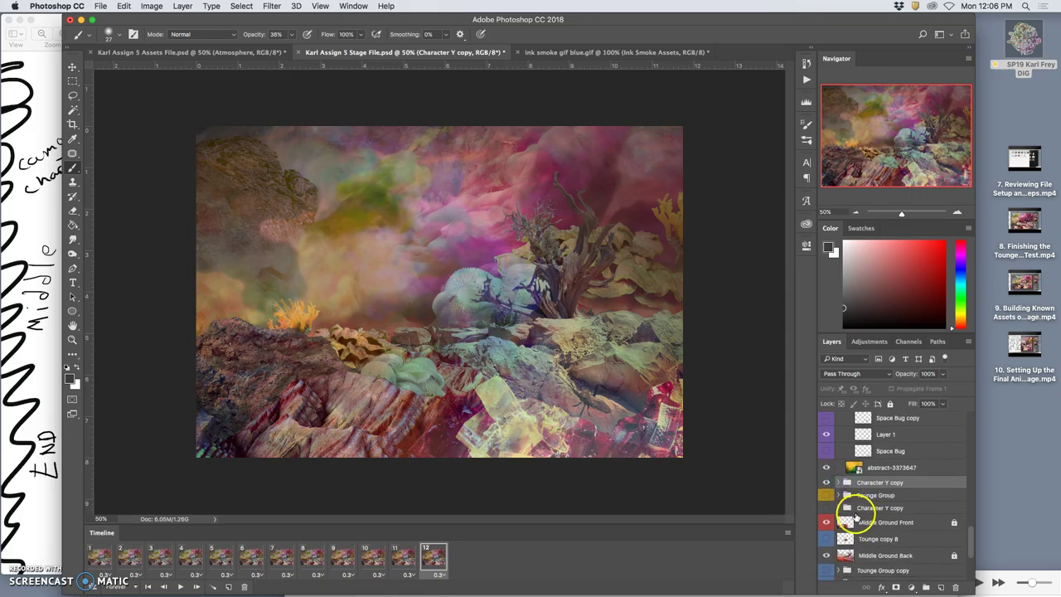
Show the lower Character Y copy group in frame 12 and expand its layers.
left_click(825, 504)
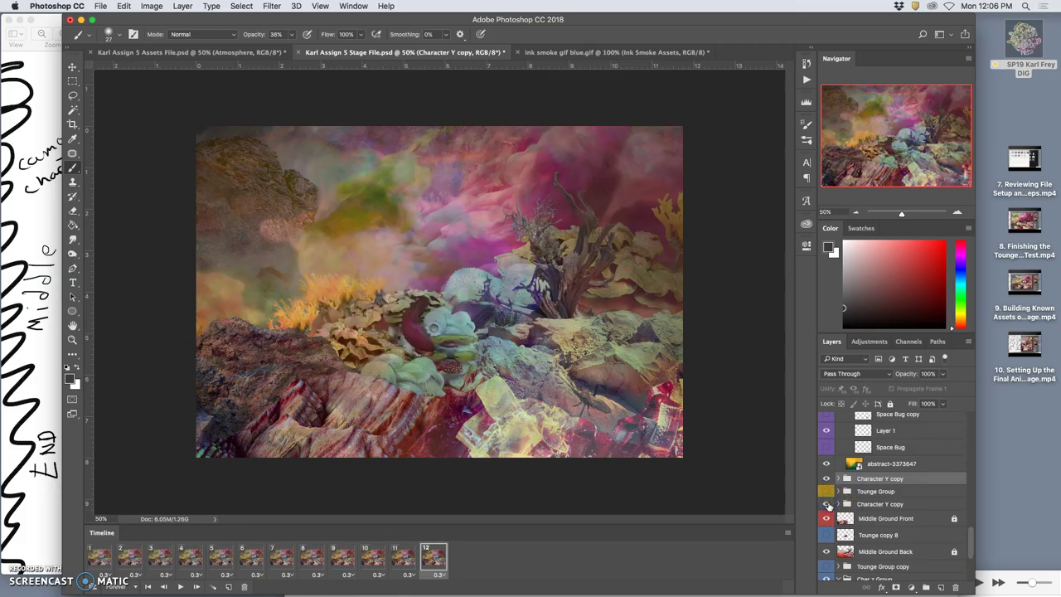
left_click(826, 504)
left_click(827, 504)
left_click(837, 504)
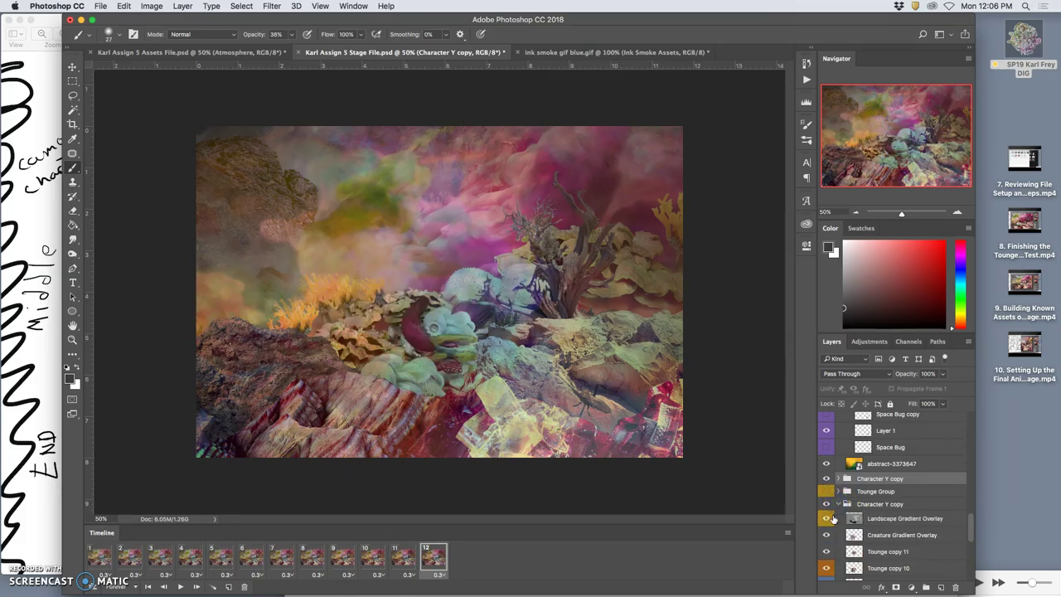
In frame 12, hide both gradient overlays, Tounge copy 11, 10 and 9, and the upper creature composite in the lower Character Y copy group.
left_click_drag(826, 519, 824, 540)
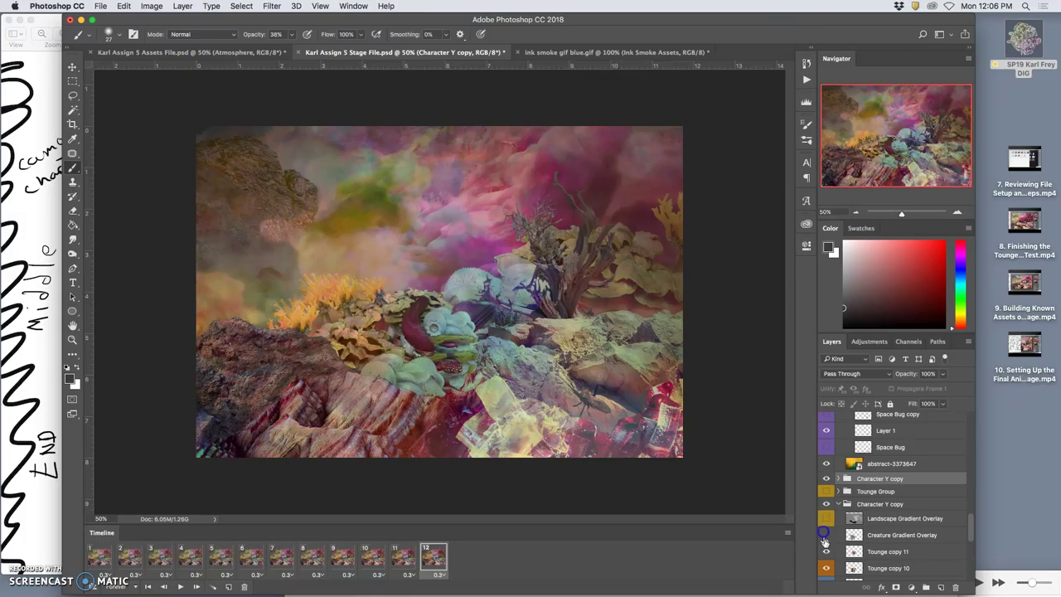
left_click(825, 551)
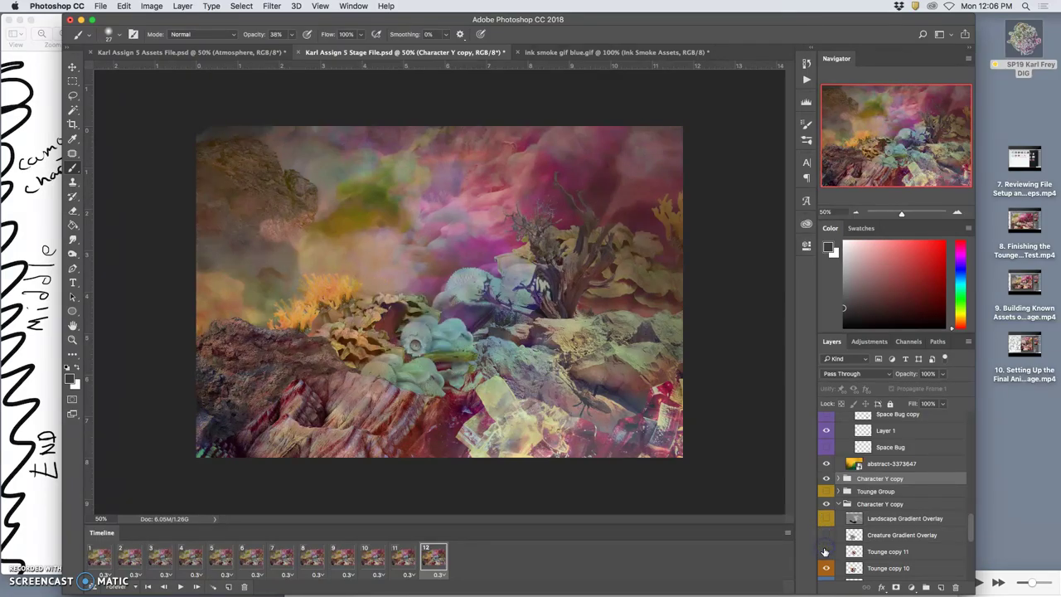
left_click(824, 566)
scroll(829, 563, "down", 2)
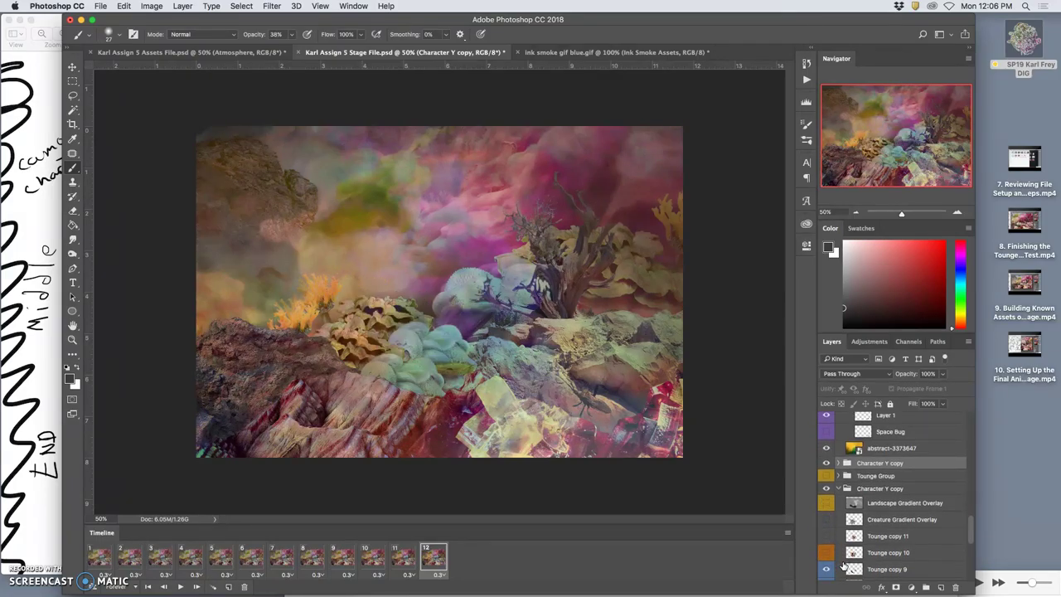
left_click(837, 556)
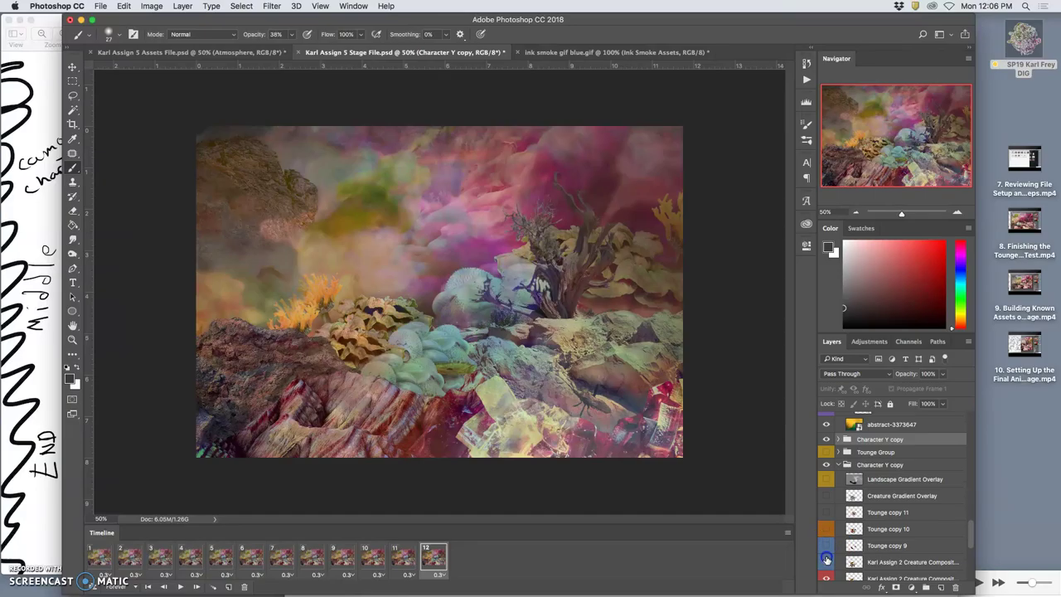
scroll(826, 563, "down", 2)
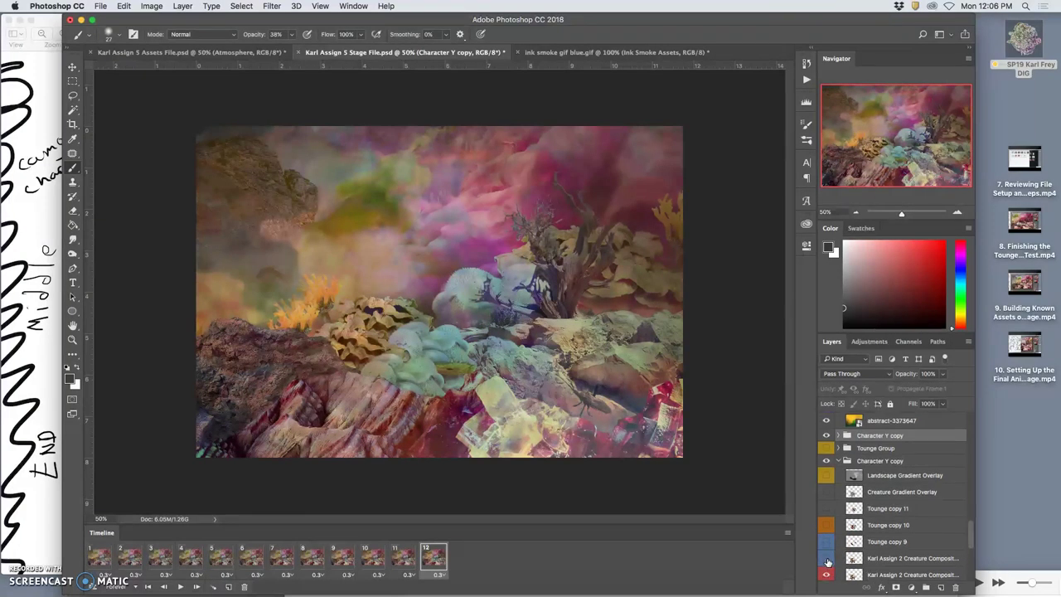
left_click(827, 554)
left_click(828, 554)
left_click(827, 553)
left_click(855, 537)
Hide the upper Character Y copy group in frame 12 and show the Landscape Gradient Overlay layer in the lower one.
scroll(877, 537, "up", 4)
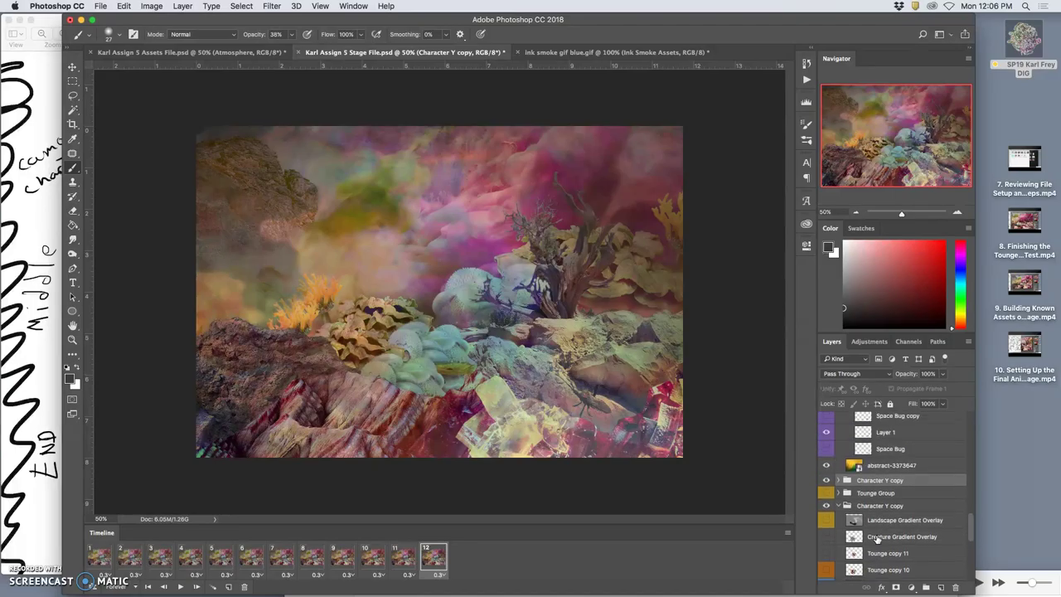
scroll(877, 537, "up", 2)
left_click(827, 514)
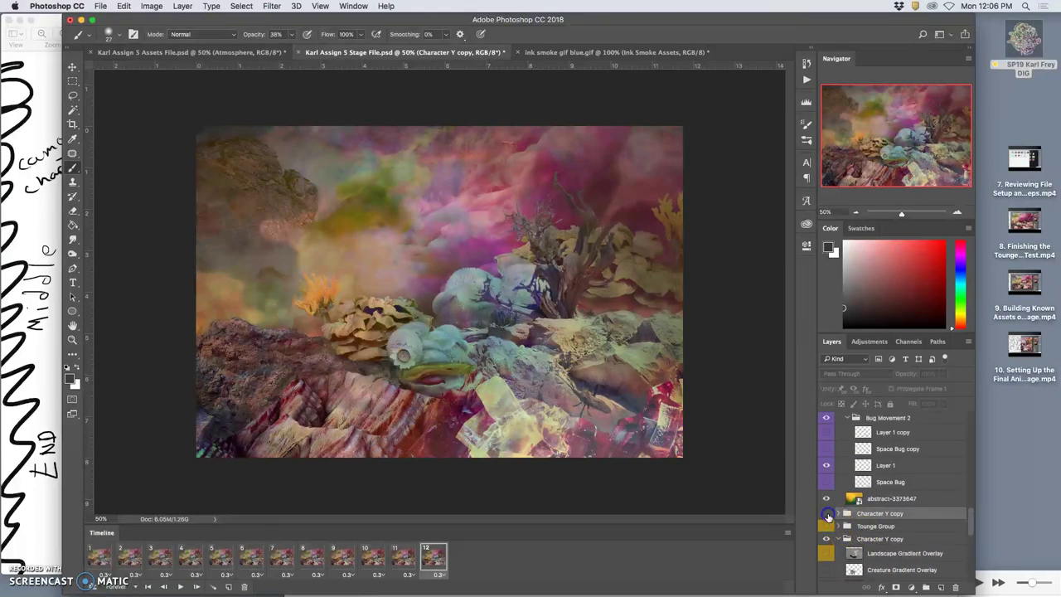
scroll(852, 526, "down", 3)
left_click(826, 489)
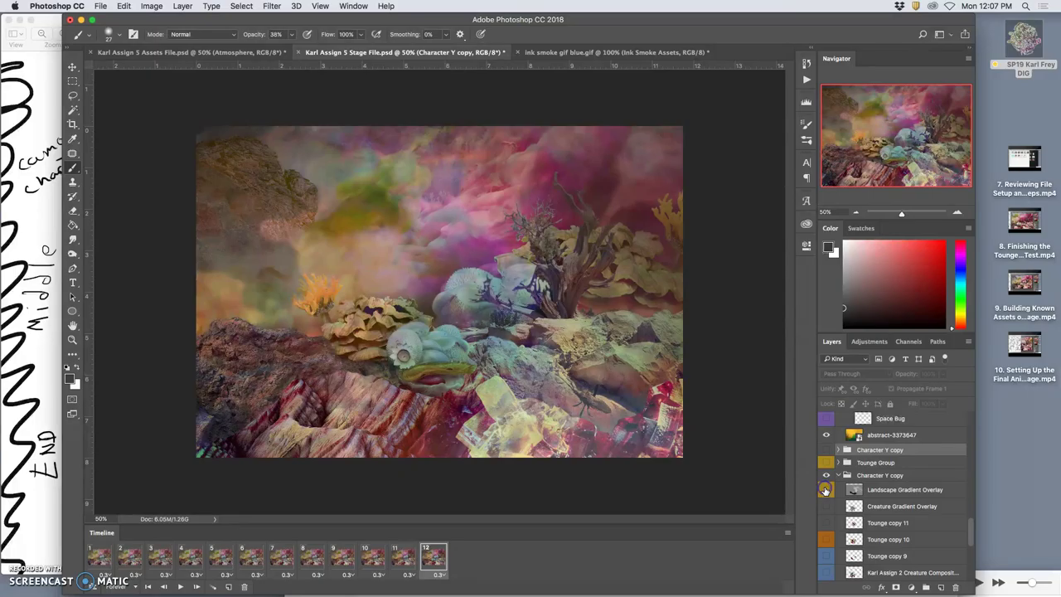
left_click(825, 490)
Compare frames 10, 11 and 12 on the canvas and look through the smoke and atmosphere layers.
left_click(406, 560)
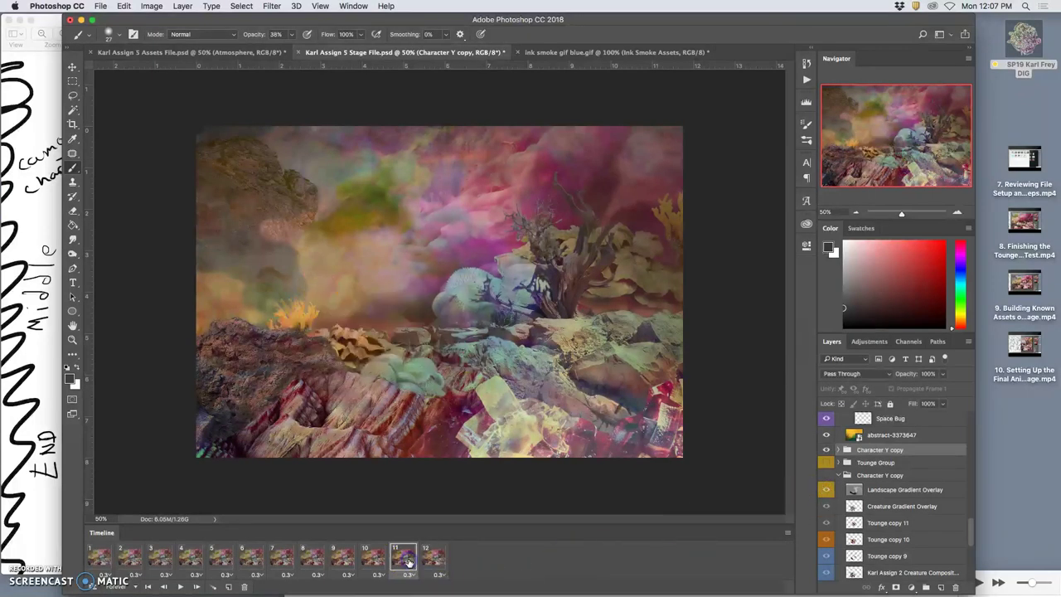
left_click(429, 559)
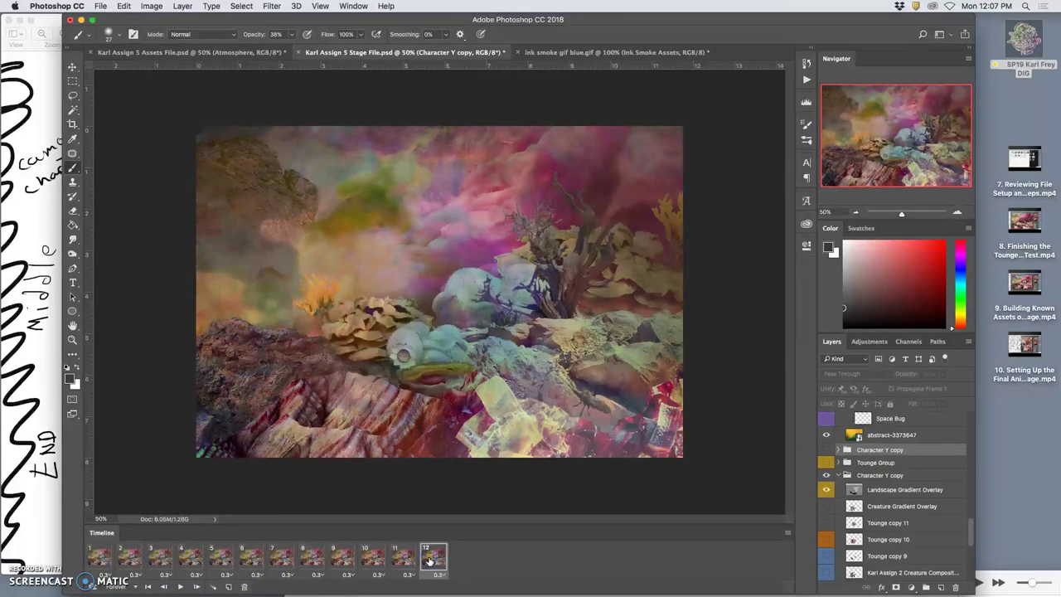
scroll(854, 479, "up", 10)
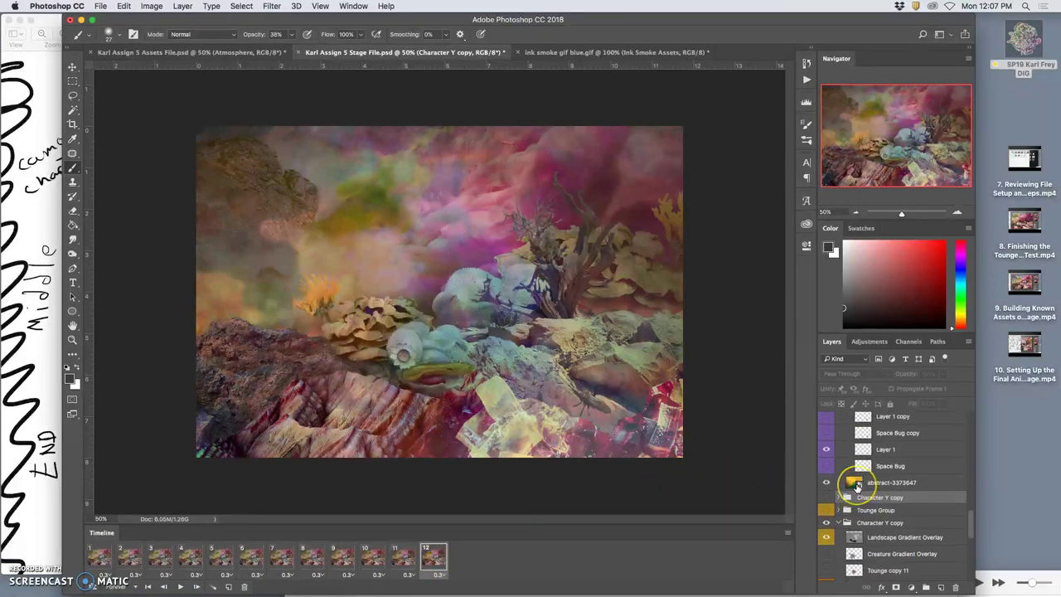
scroll(856, 487, "down", 10)
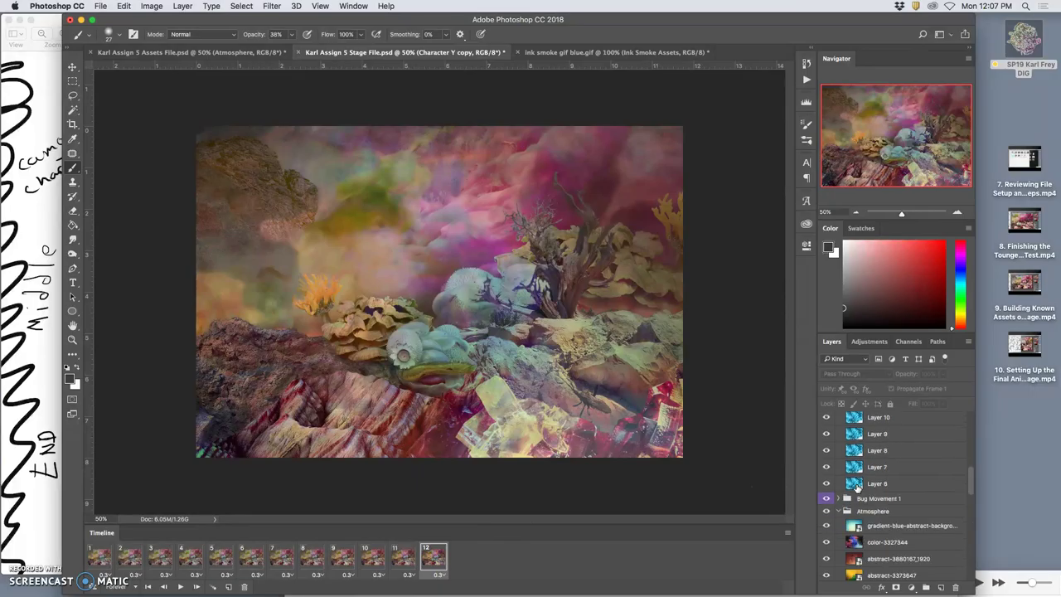
scroll(877, 516, "up", 4)
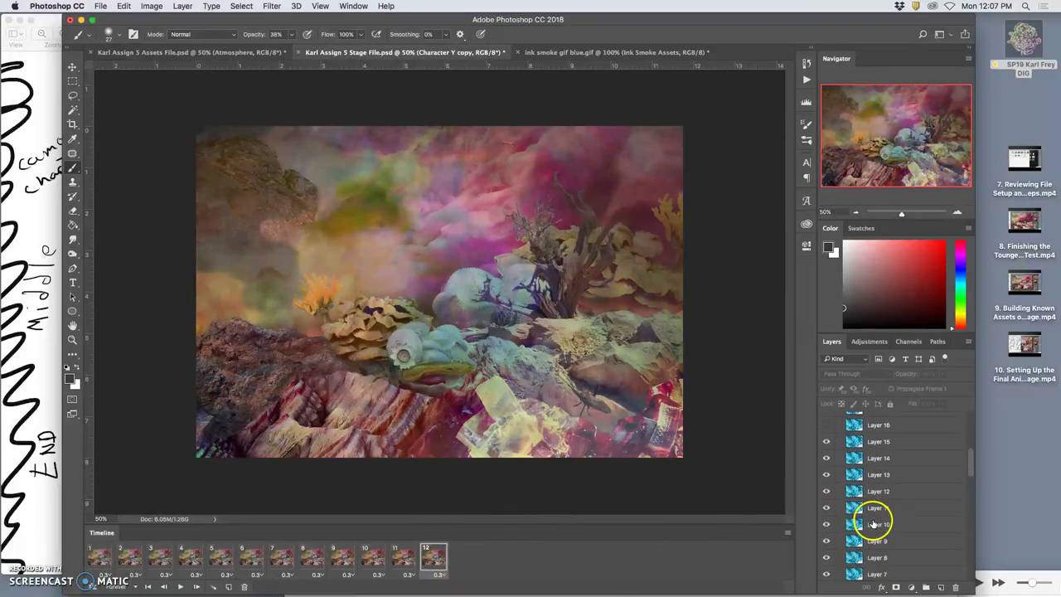
left_click(405, 560)
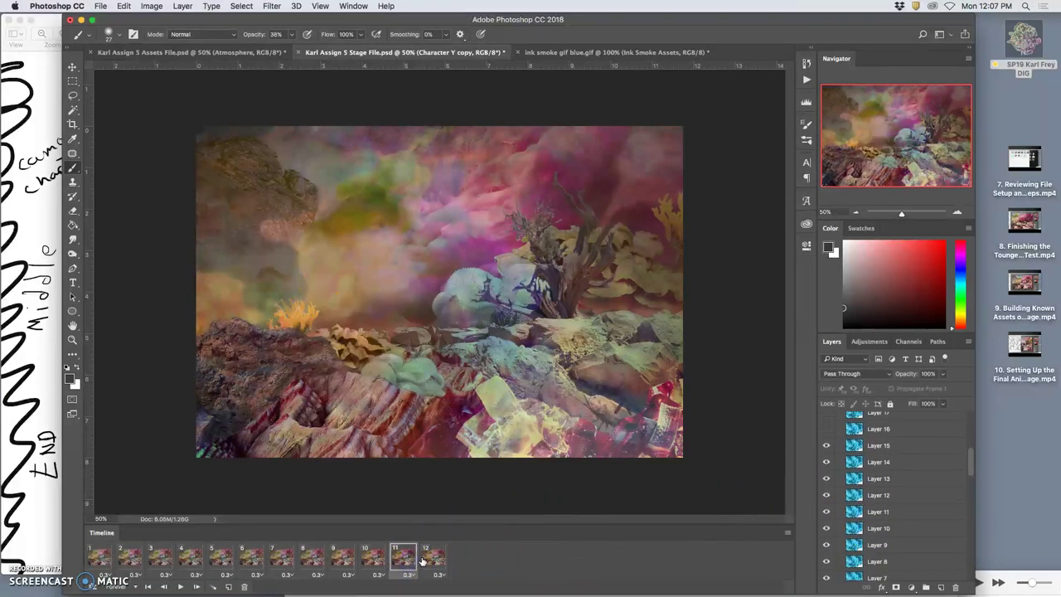
left_click(423, 561)
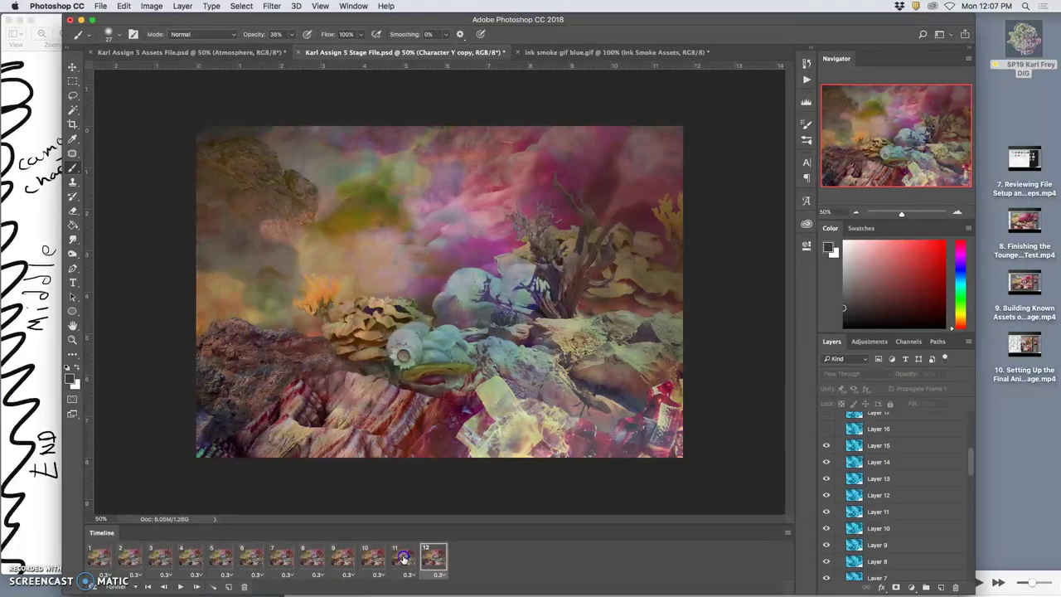
left_click(404, 559)
left_click(375, 560)
left_click(404, 561)
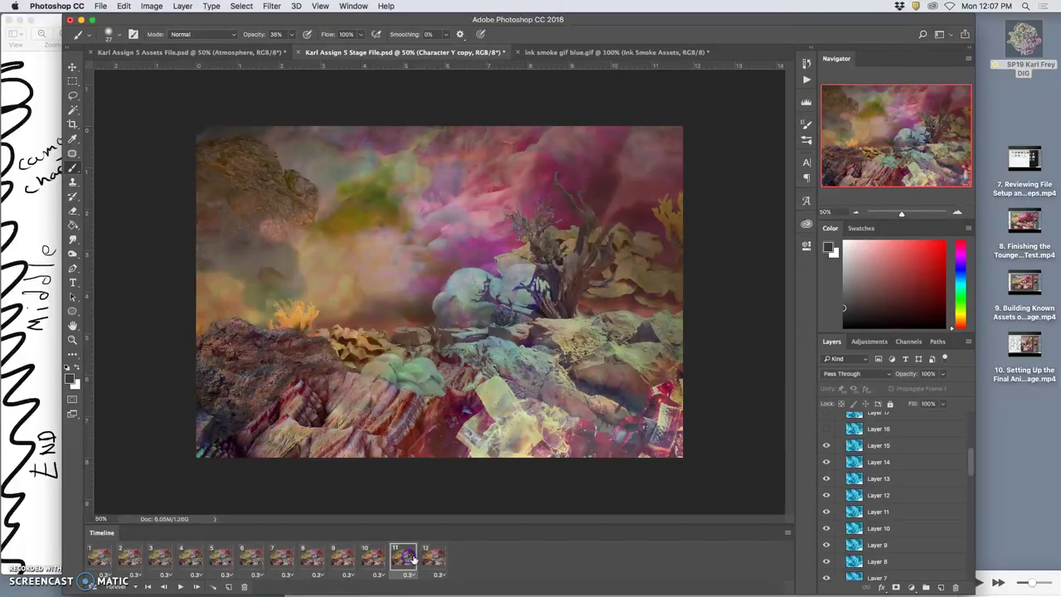
left_click(431, 560)
Set the opacity of the abstract-3952200 layer in the Atmosphere group to 30% in frame 12.
scroll(858, 462, "down", 5)
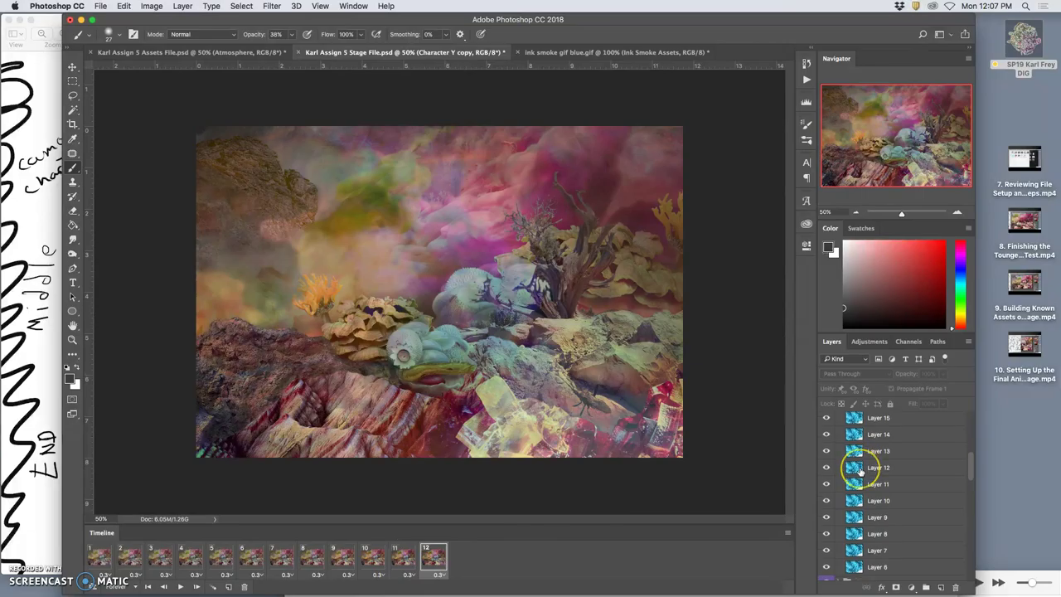
scroll(849, 502, "down", 1)
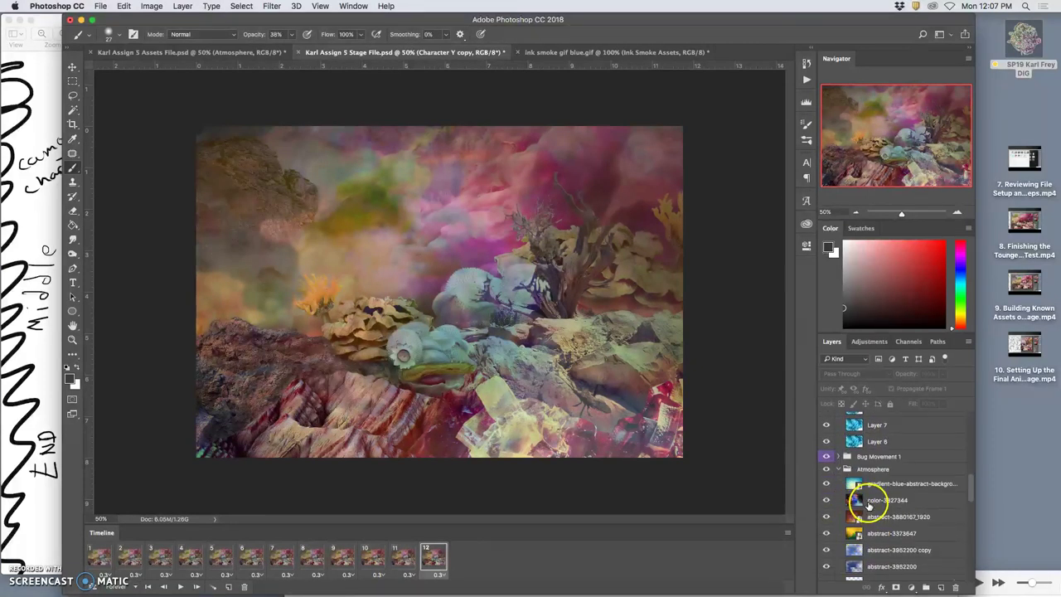
left_click(874, 551)
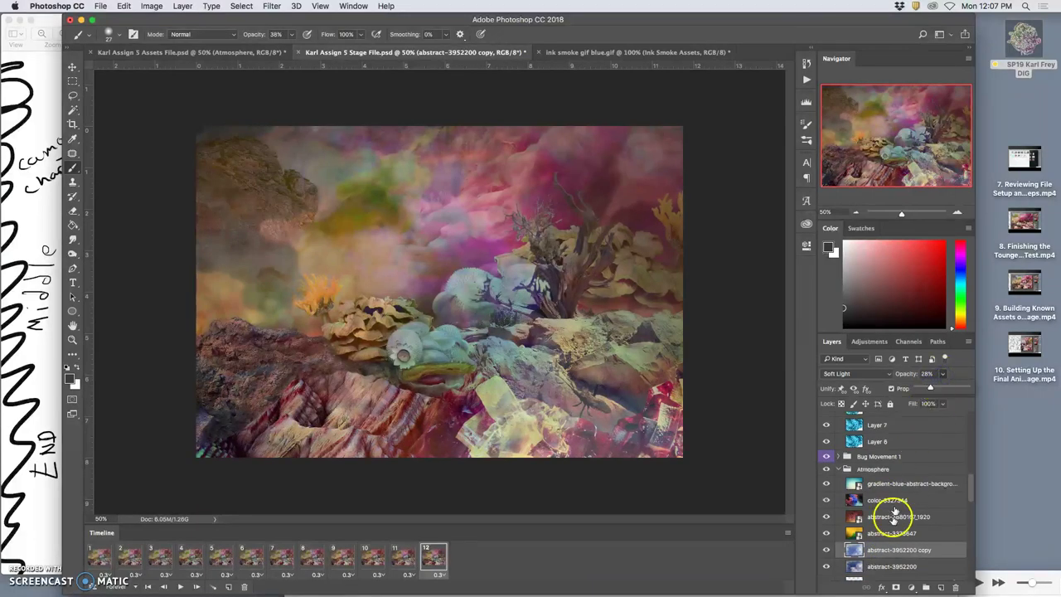
left_click(882, 566)
left_click(943, 374)
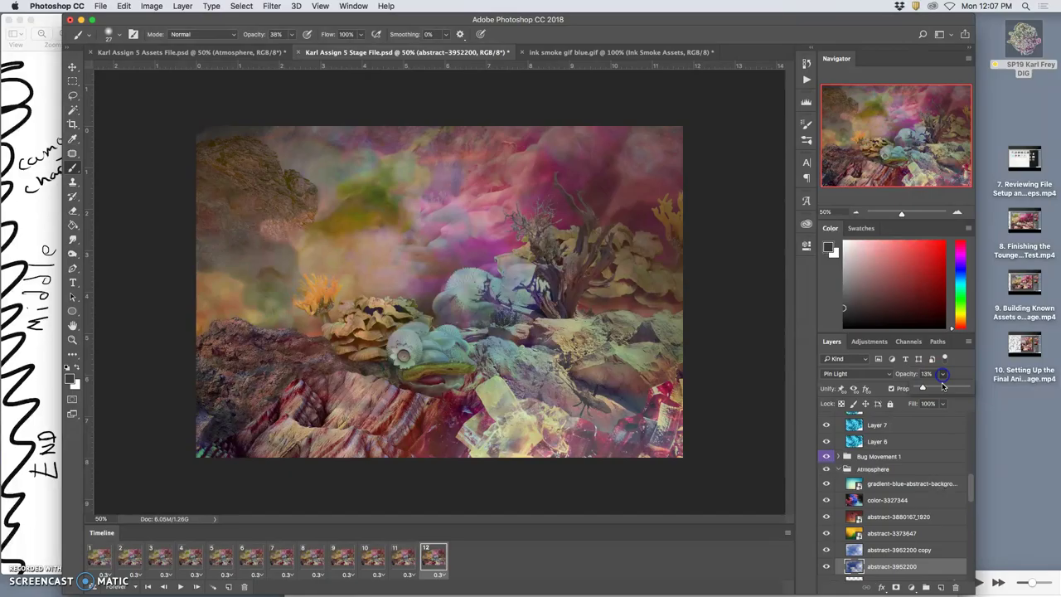
left_click(943, 385)
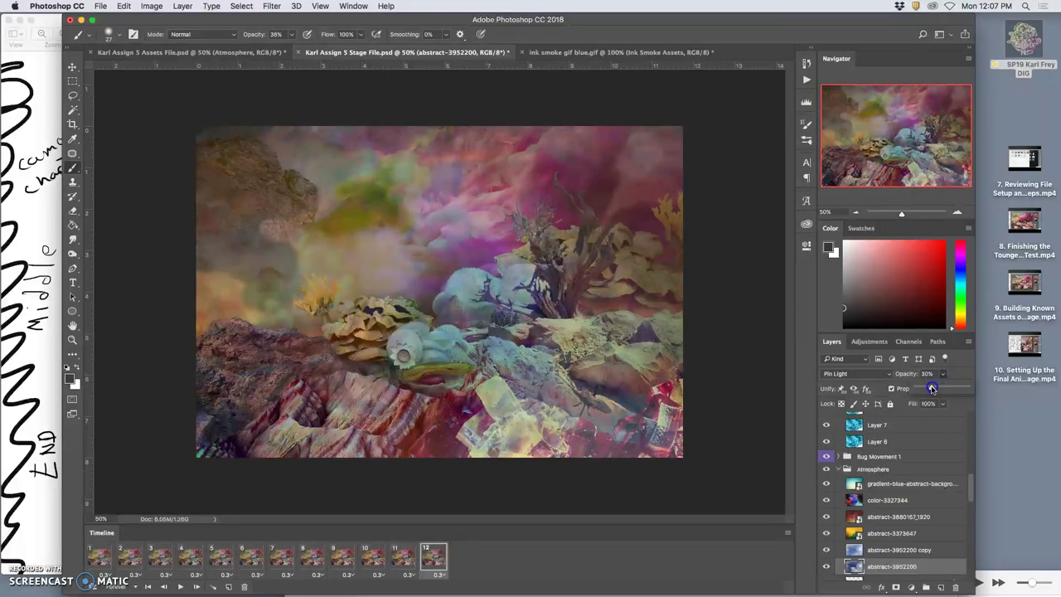
Switch back and forth between frames 11 and 12 to check the atmosphere change.
left_click(405, 558)
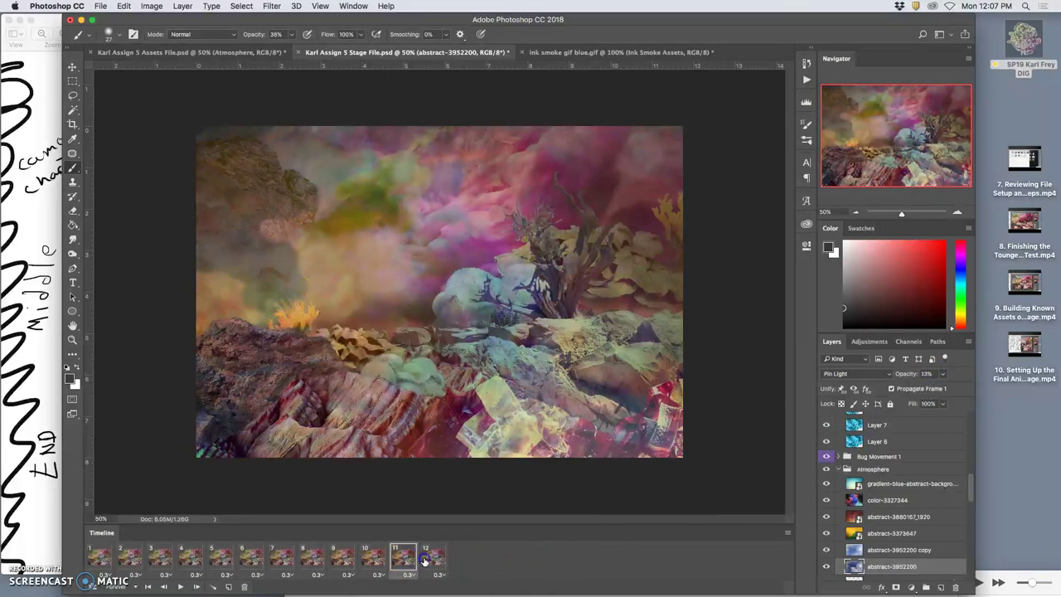
left_click(425, 561)
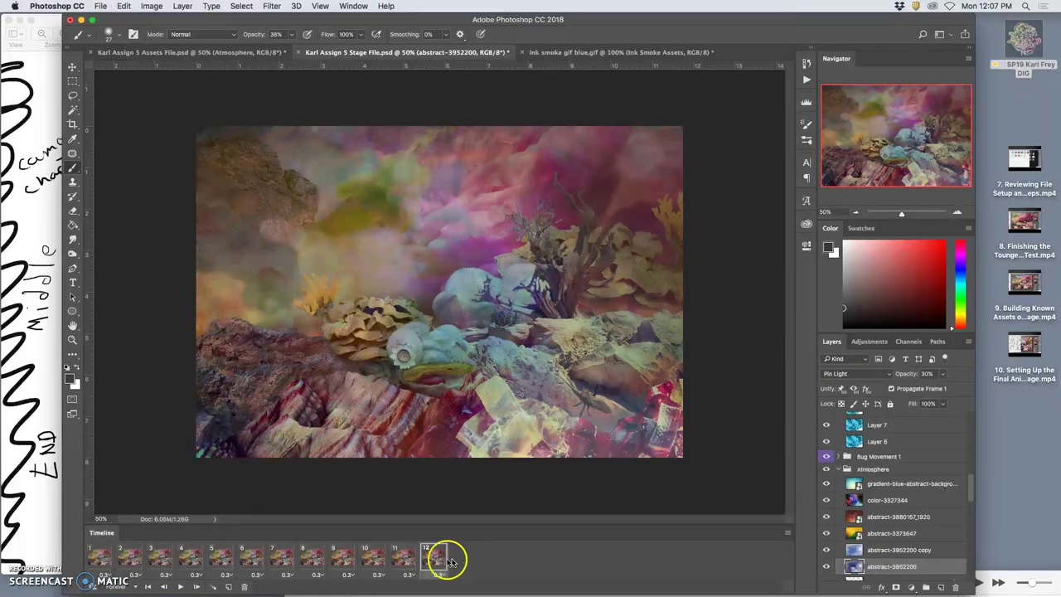
left_click(405, 560)
left_click(423, 562)
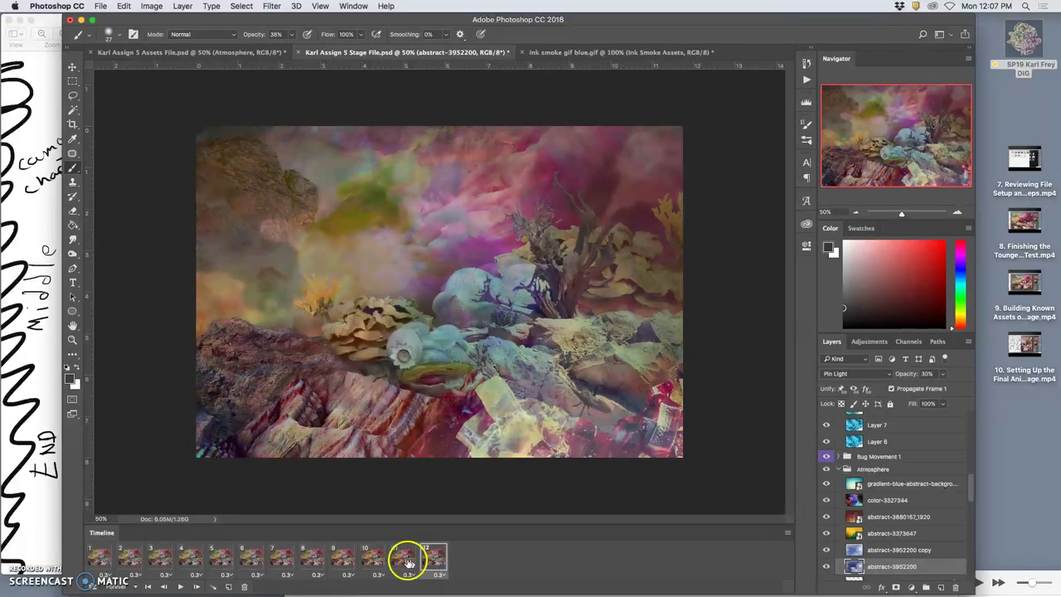
left_click(406, 561)
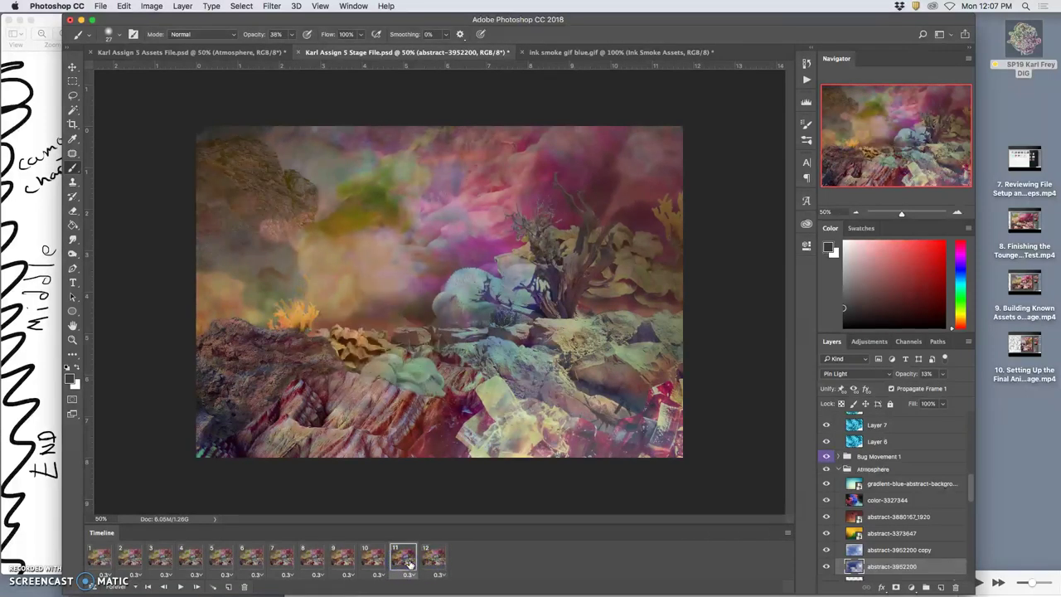
left_click(434, 561)
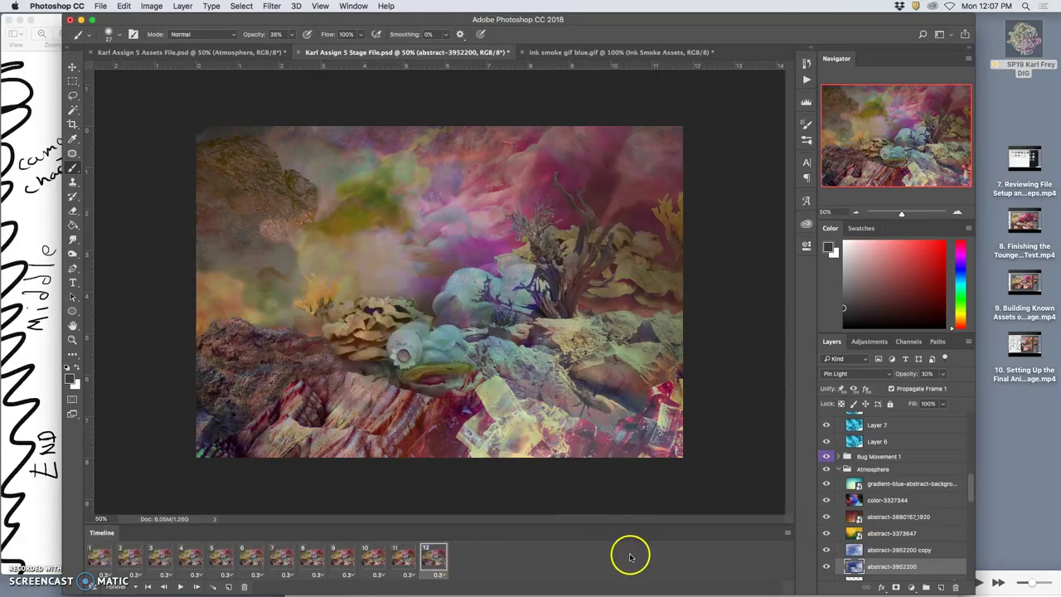
Duplicate frame 12 as a new frame and set the abstract-3952200 copy layer's opacity to 38% in it.
scroll(841, 516, "down", 1)
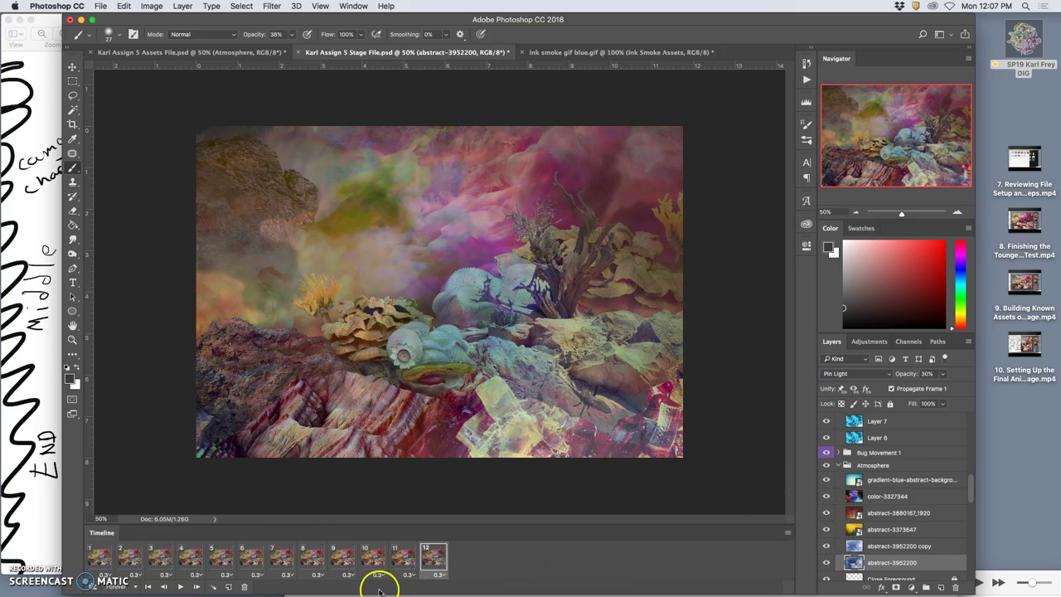
left_click(225, 587)
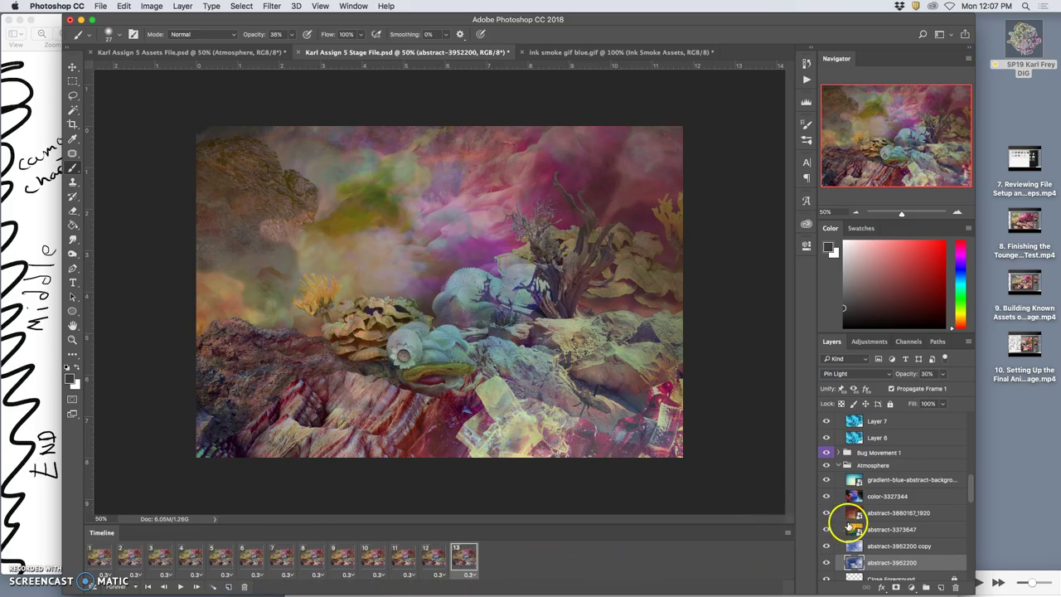
scroll(848, 516, "up", 10)
scroll(850, 522, "down", 2)
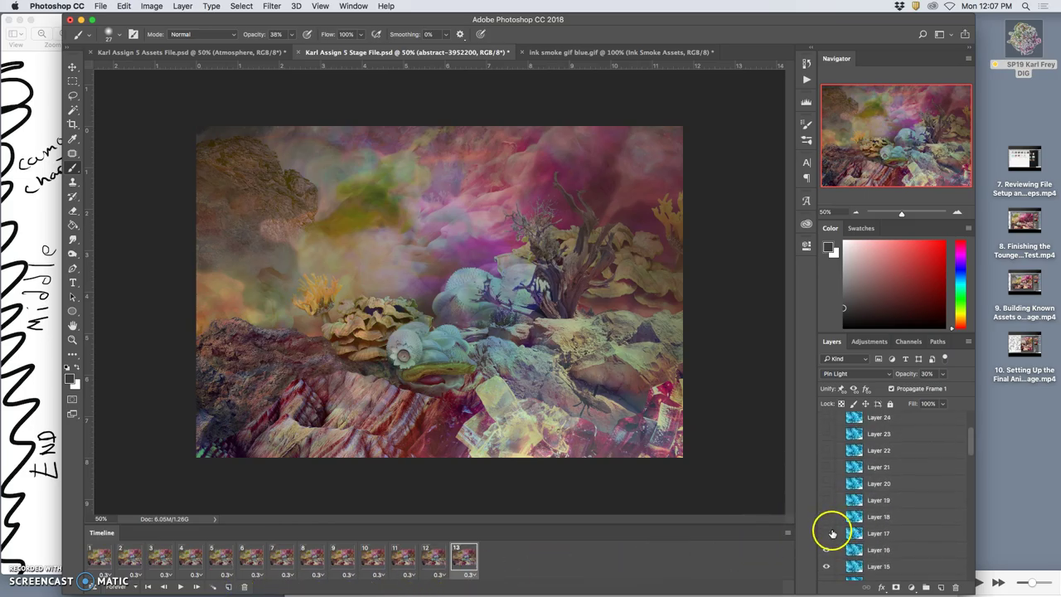
scroll(866, 547, "down", 10)
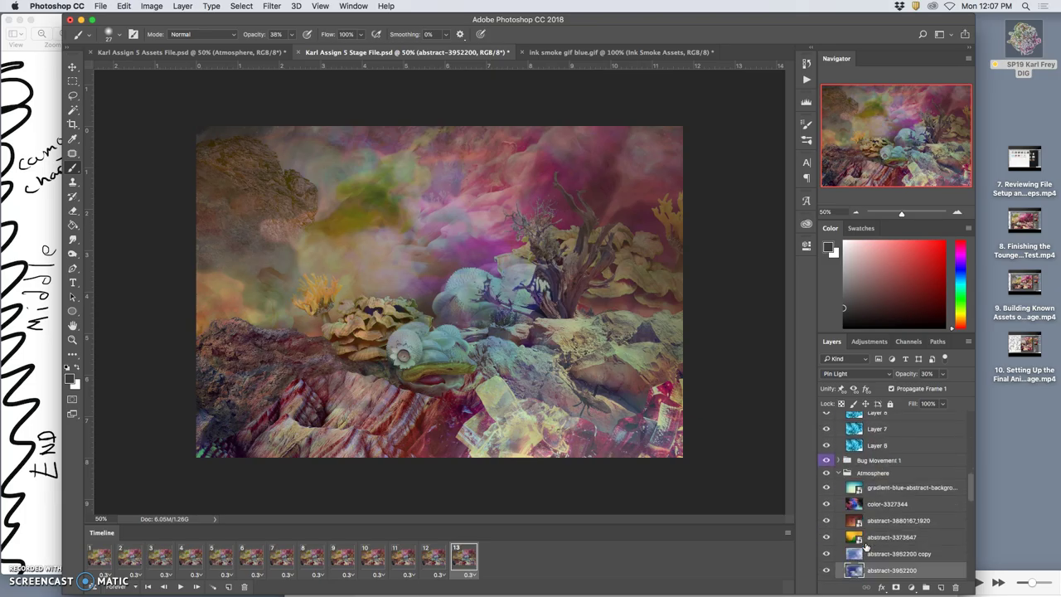
scroll(854, 529, "down", 2)
left_click(866, 531)
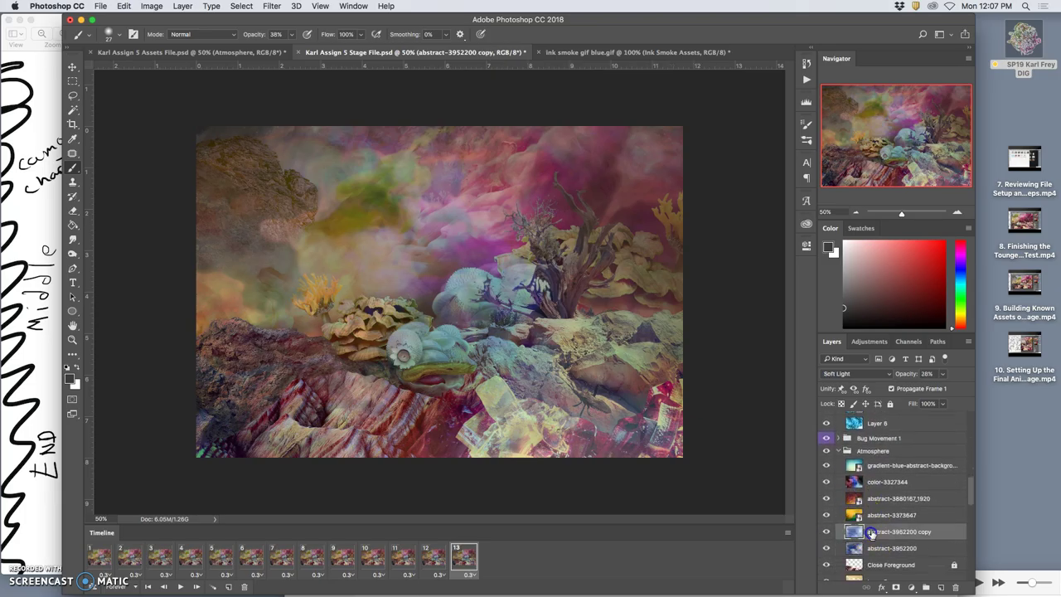
left_click(941, 375)
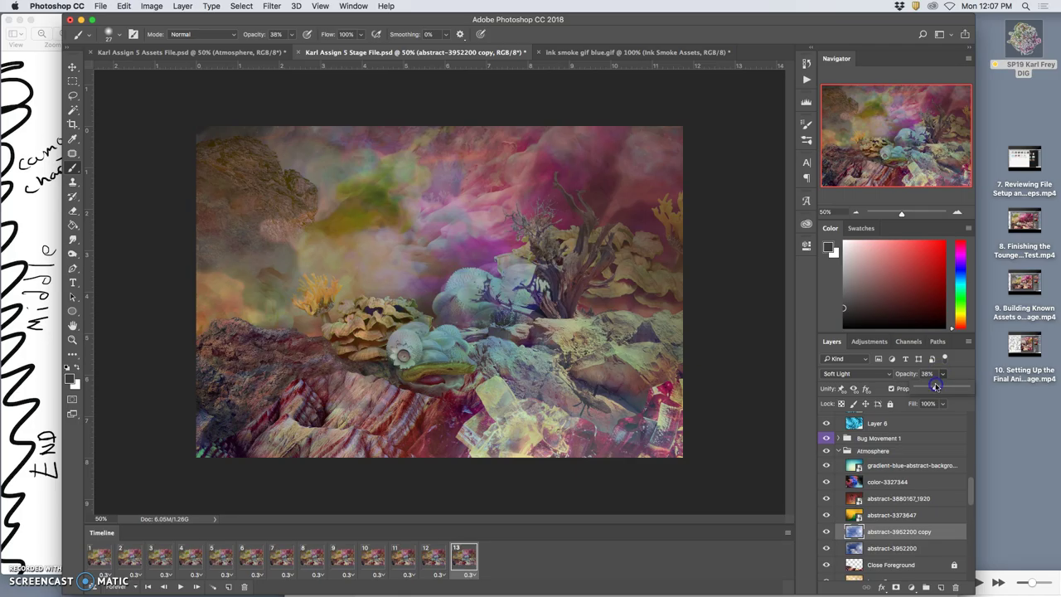
In frame 13, set the opacity of the abstract-3952200 layer to 22% and of the abstract-3373647 layer in the Atmosphere group to 13%.
left_click(883, 547)
left_click(943, 375)
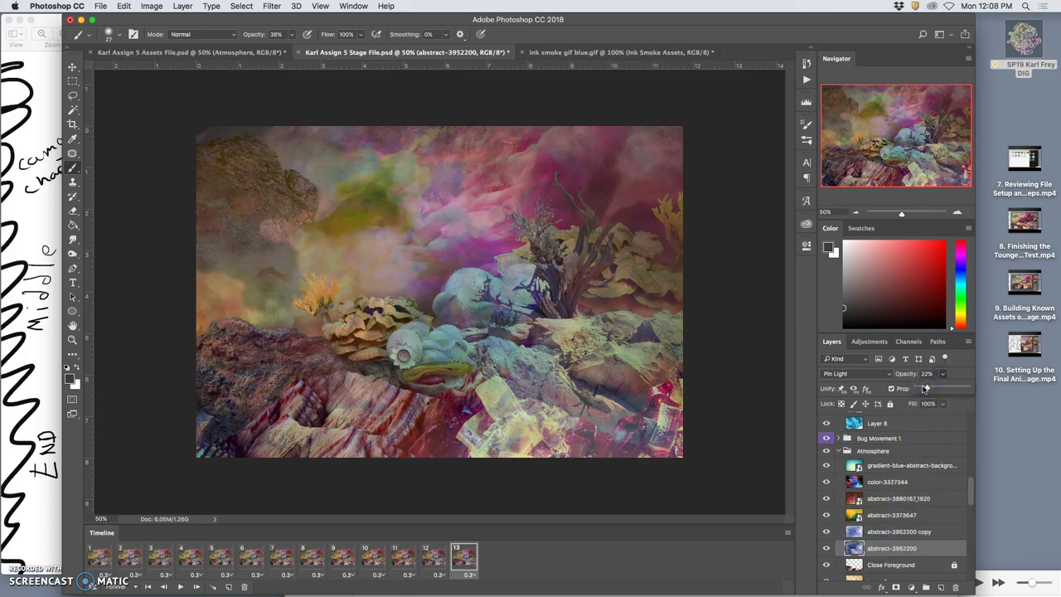
left_click(881, 514)
left_click(942, 376)
left_click_drag(928, 388, 926, 388)
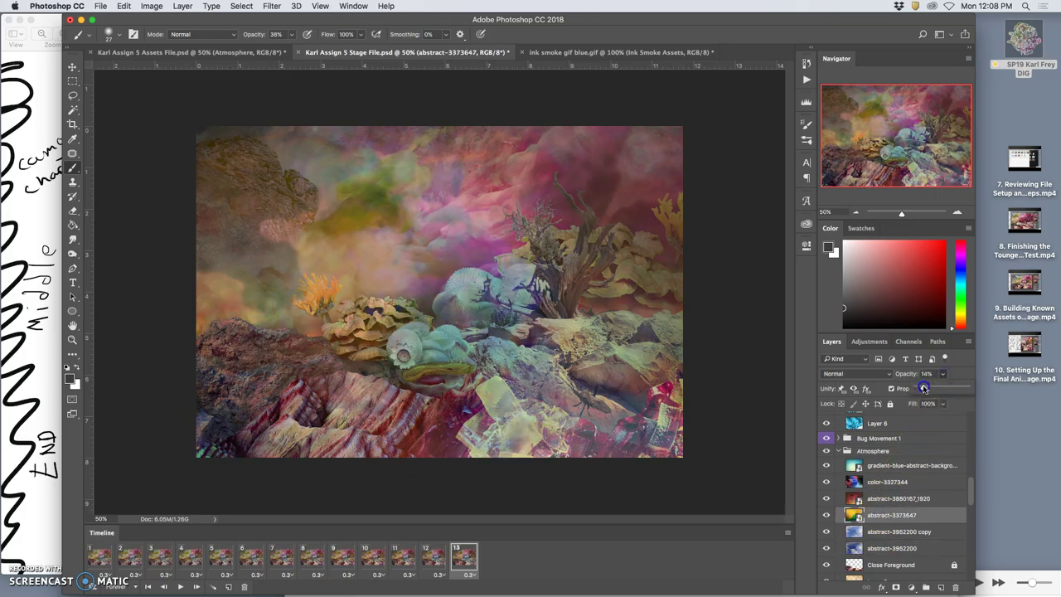
scroll(862, 553, "down", 3)
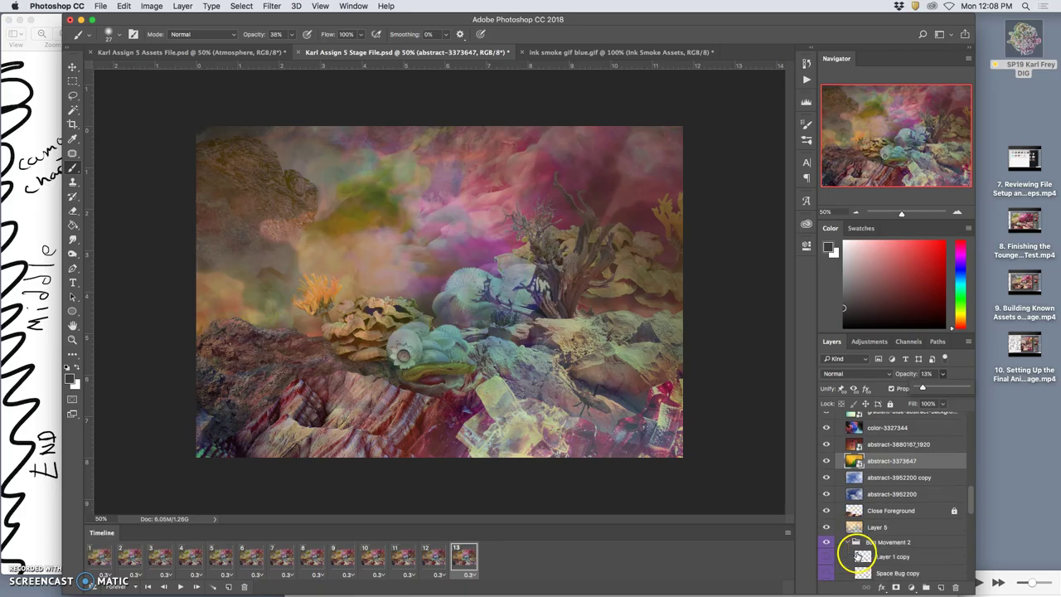
In frame 13, hide Layer 1 and show Space Bug copy in the Bug Movement 2 group.
scroll(854, 556, "down", 2)
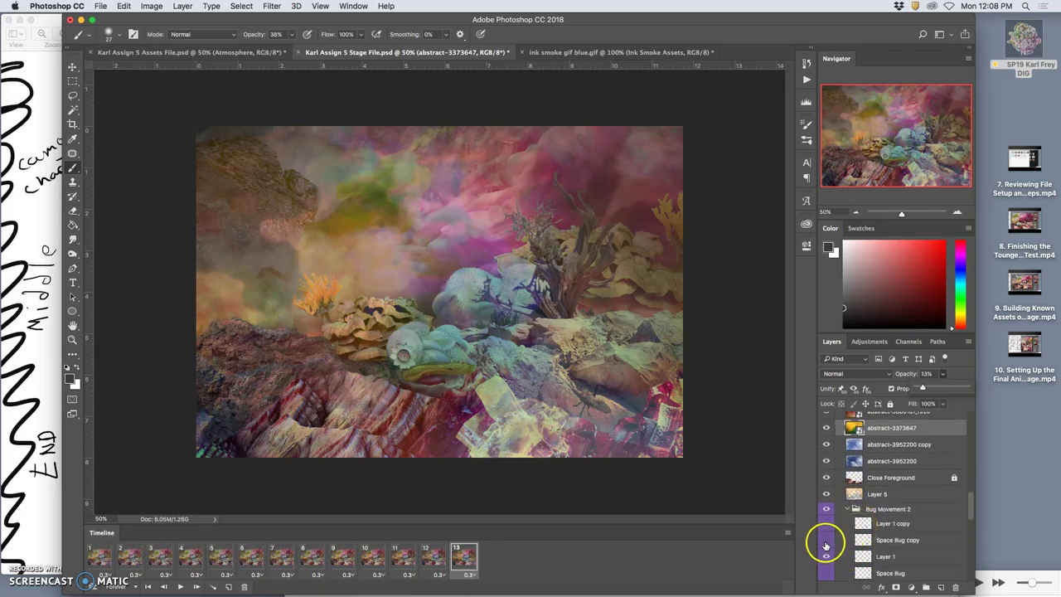
left_click(827, 556)
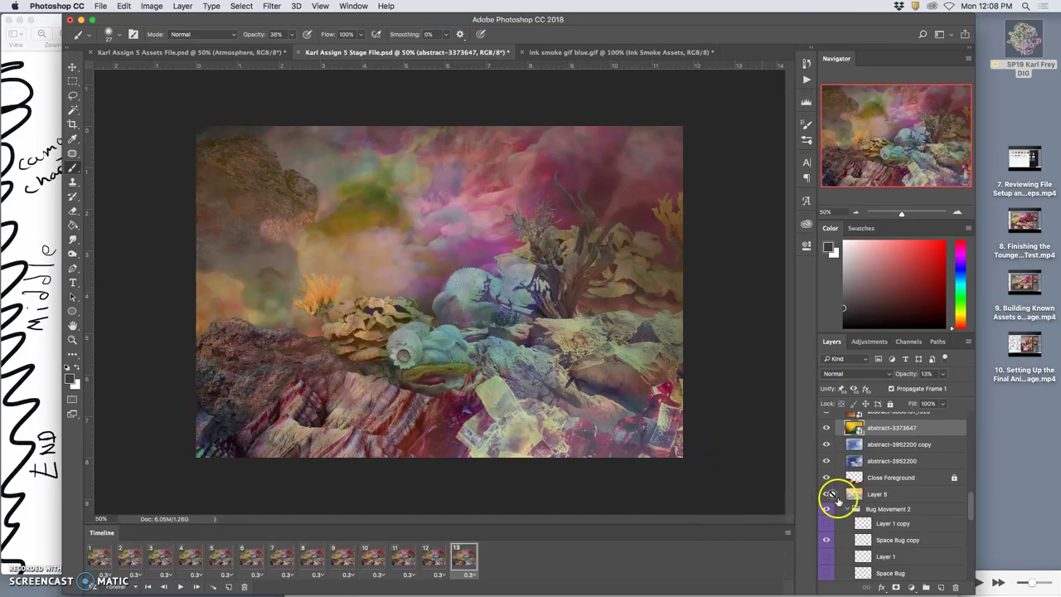
scroll(841, 473, "up", 1)
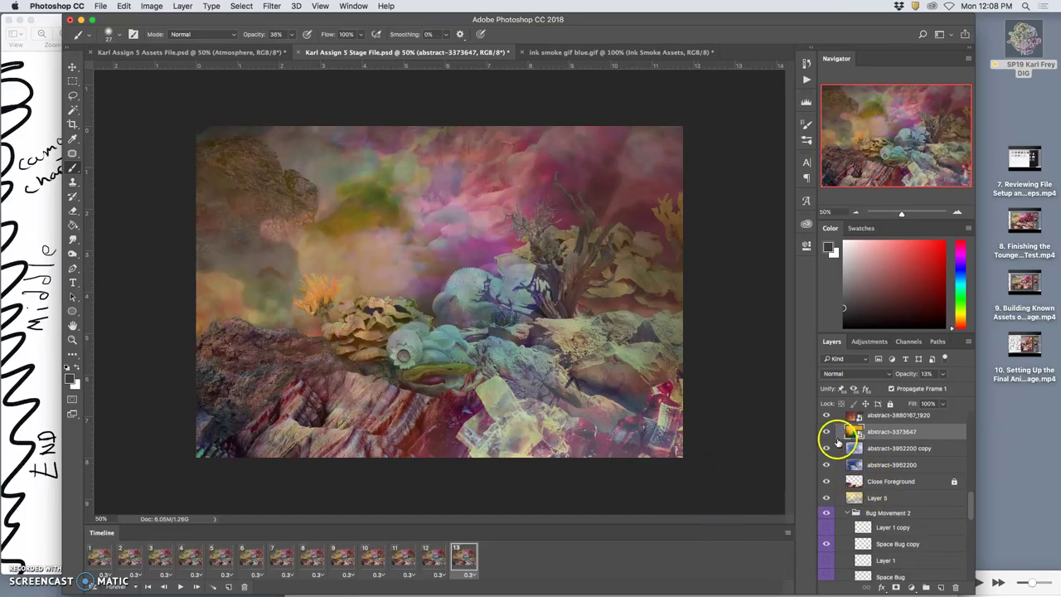
Toggle the abstract-3373647, gradient-blue-abstract and color-3327344 layers in the Atmosphere group off and on to judge each one's effect.
left_click(826, 432)
left_click(827, 432)
left_click(826, 432)
left_click(826, 432)
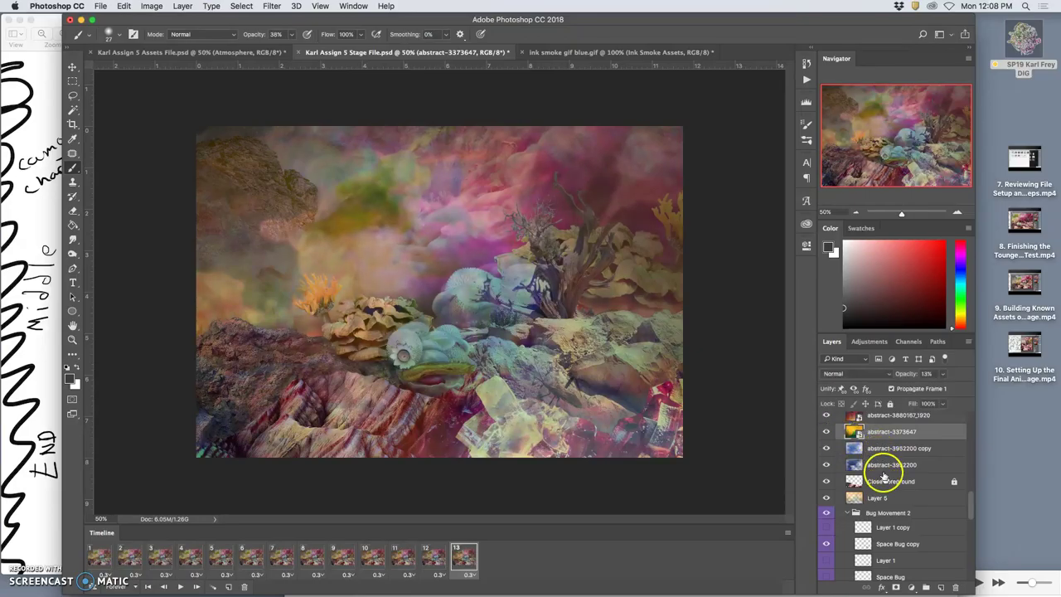
scroll(890, 508, "down", 1)
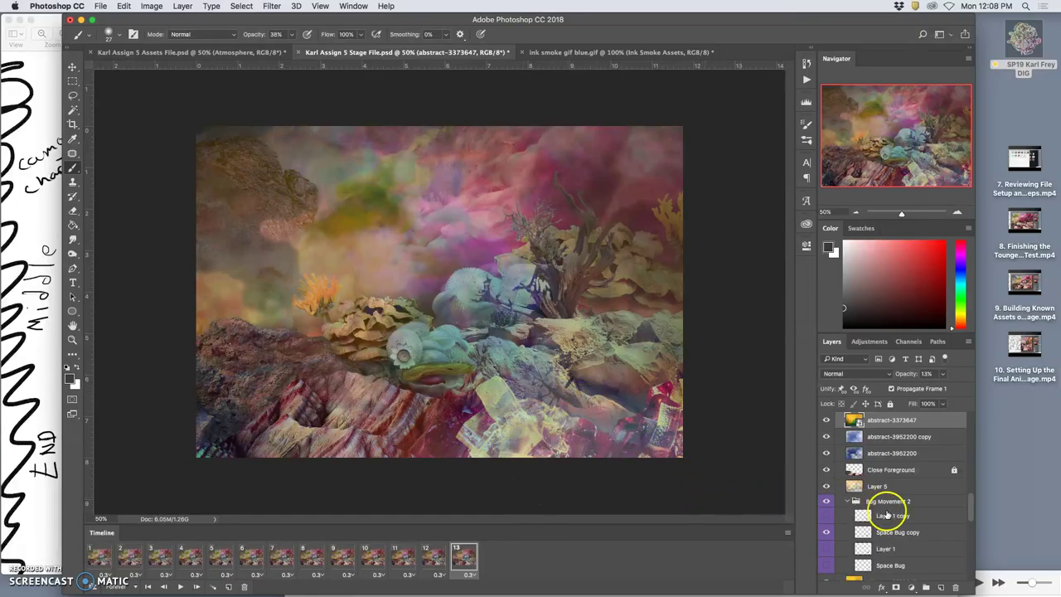
scroll(883, 511, "down", 1)
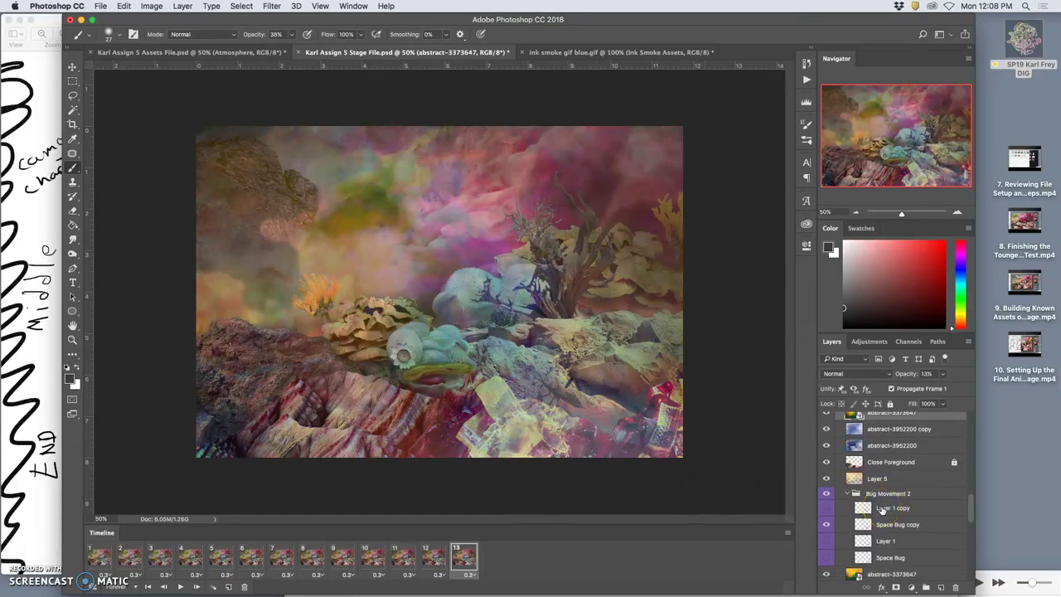
scroll(883, 511, "up", 3)
left_click(827, 479)
left_click(827, 479)
left_click(827, 492)
left_click(827, 493)
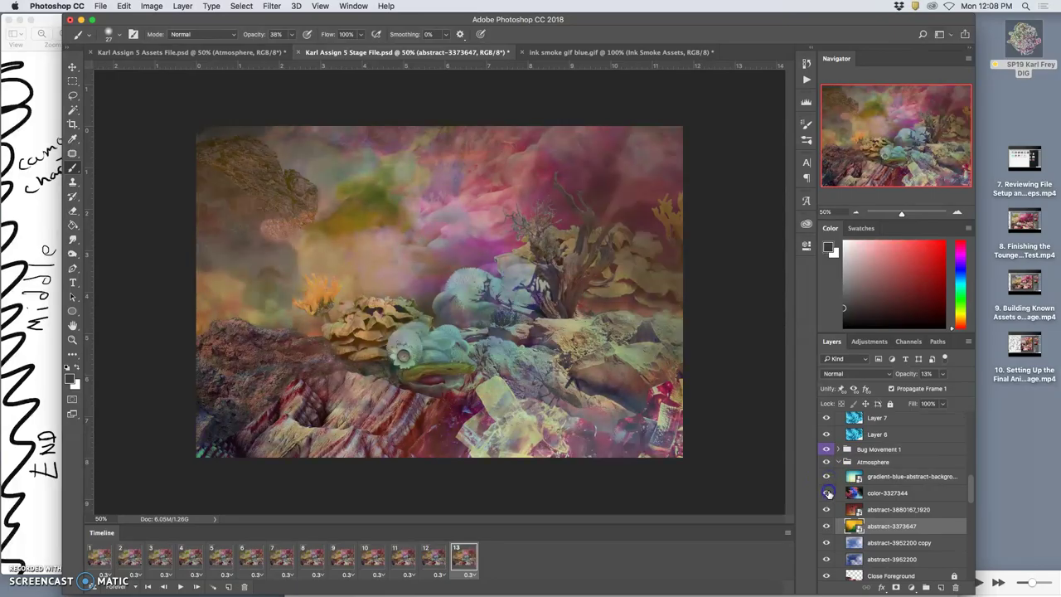
Set the opacity of the color-3327344 layer in the Atmosphere group to 32% in frame 13.
left_click(857, 493)
left_click(941, 375)
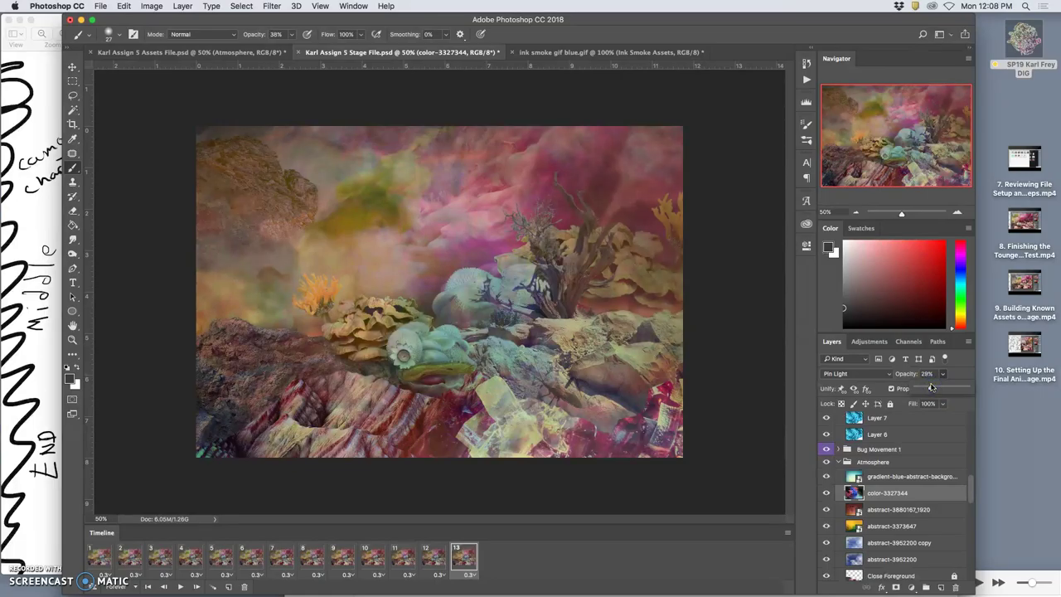
left_click(880, 494)
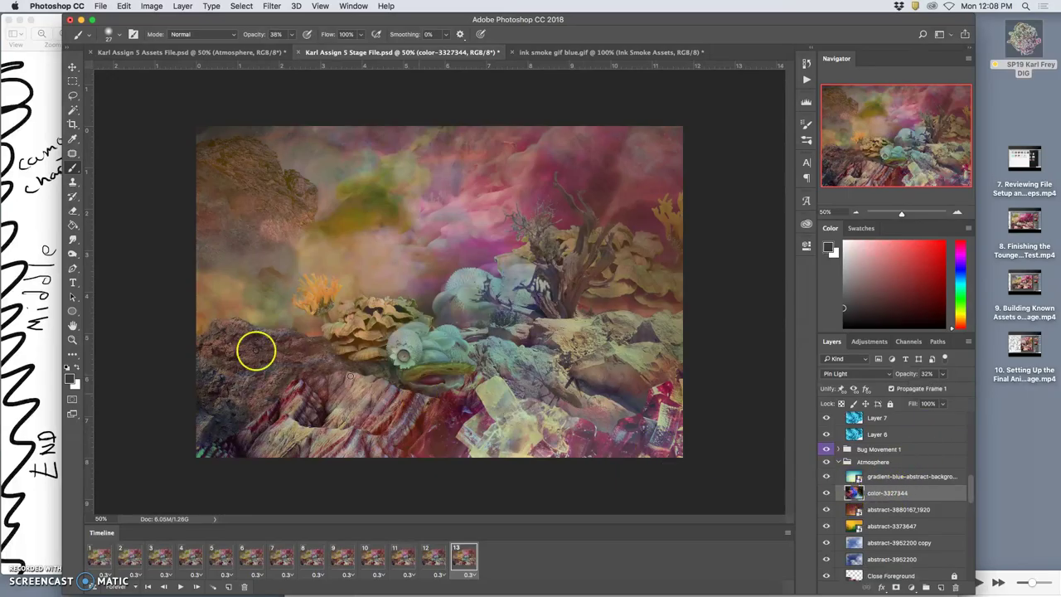
Set up the Eraser tool with 21% opacity and a 153 px soft round brush.
left_click(73, 211)
left_click(248, 34)
left_click_drag(247, 48, 227, 47)
left_click(107, 35)
left_click_drag(151, 68, 168, 69)
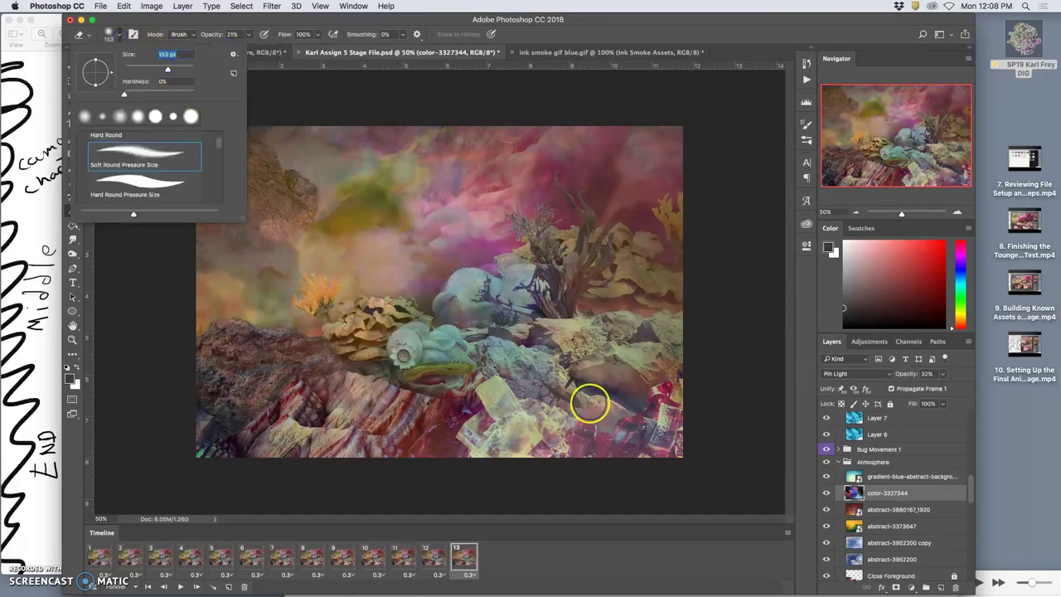
left_click(539, 392)
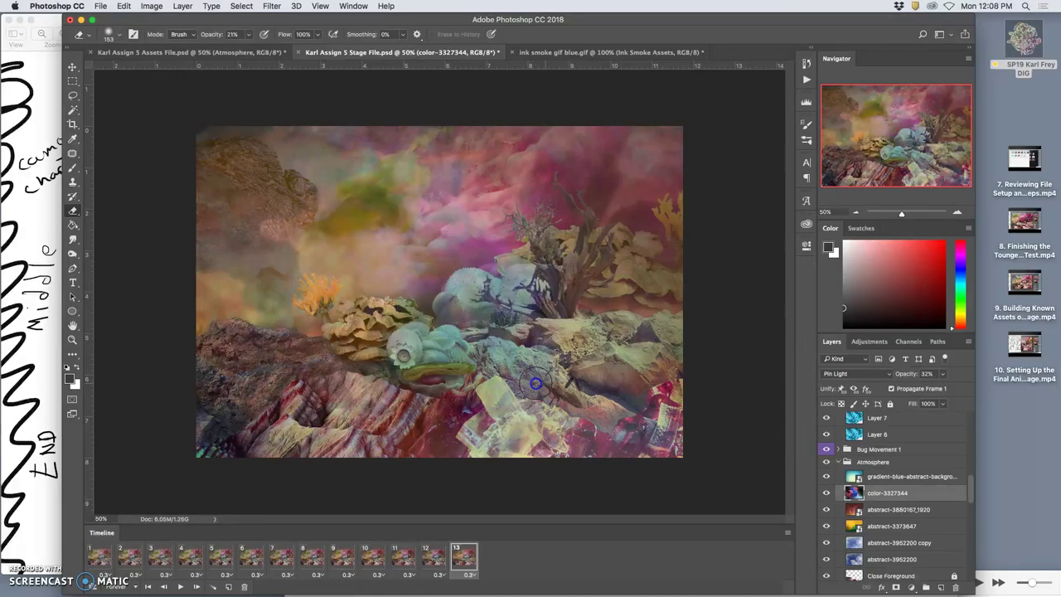
Step back and forth through frames 10 to 13 to compare the bug and atmosphere changes.
left_click(438, 558)
left_click(399, 558)
left_click(370, 557)
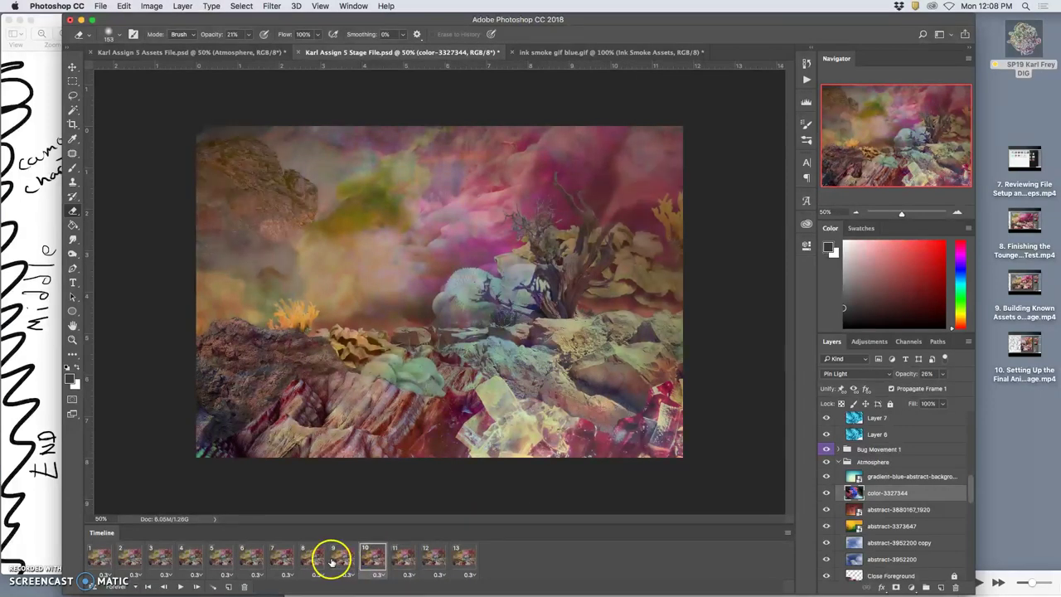
left_click(403, 558)
left_click(432, 558)
left_click(459, 559)
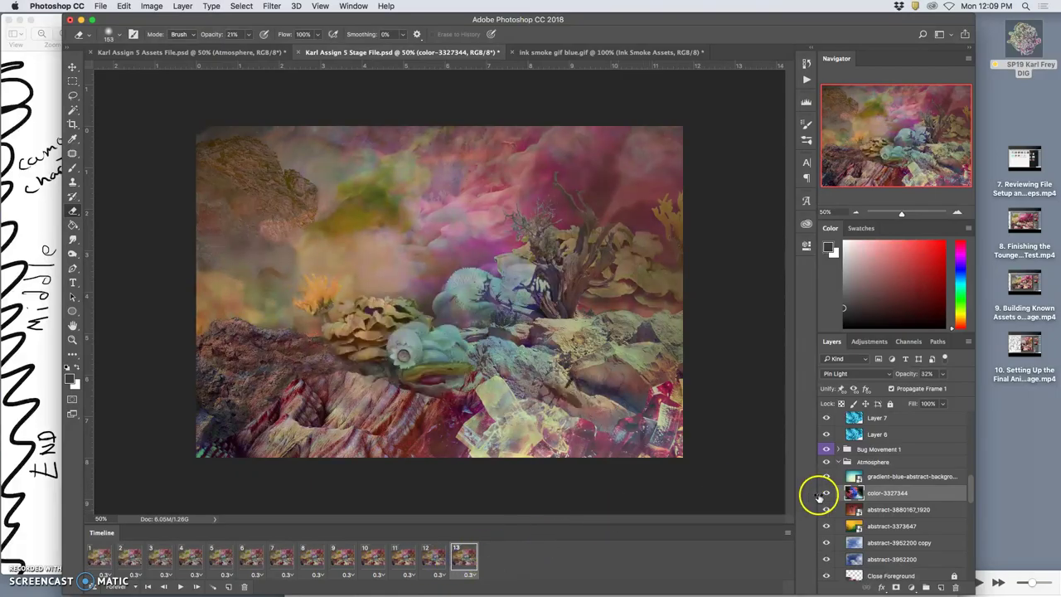
left_click(433, 559)
left_click(458, 559)
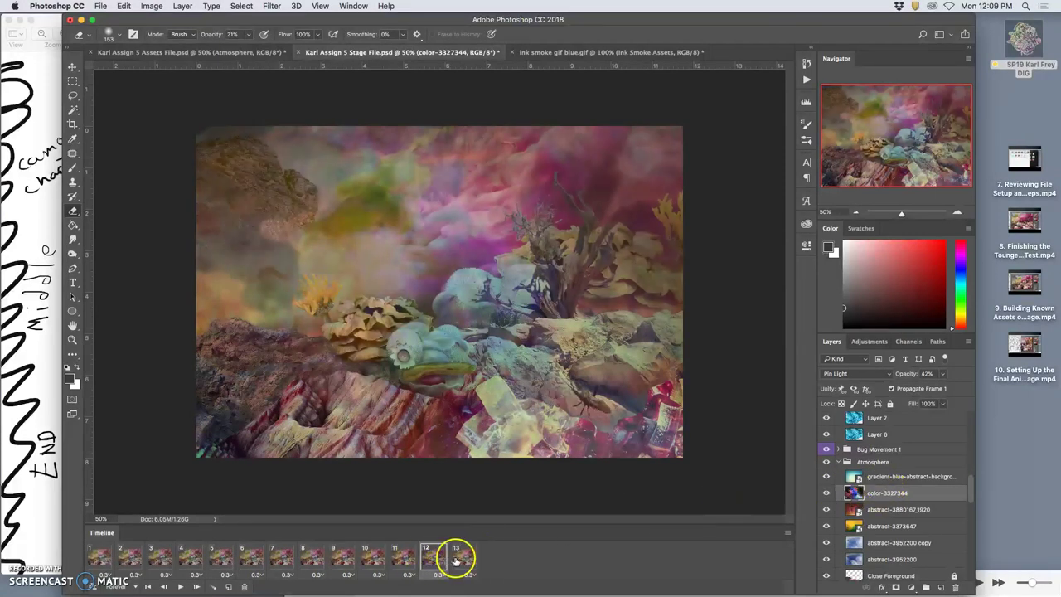
left_click(440, 561)
left_click(398, 562)
left_click(426, 561)
left_click(460, 558)
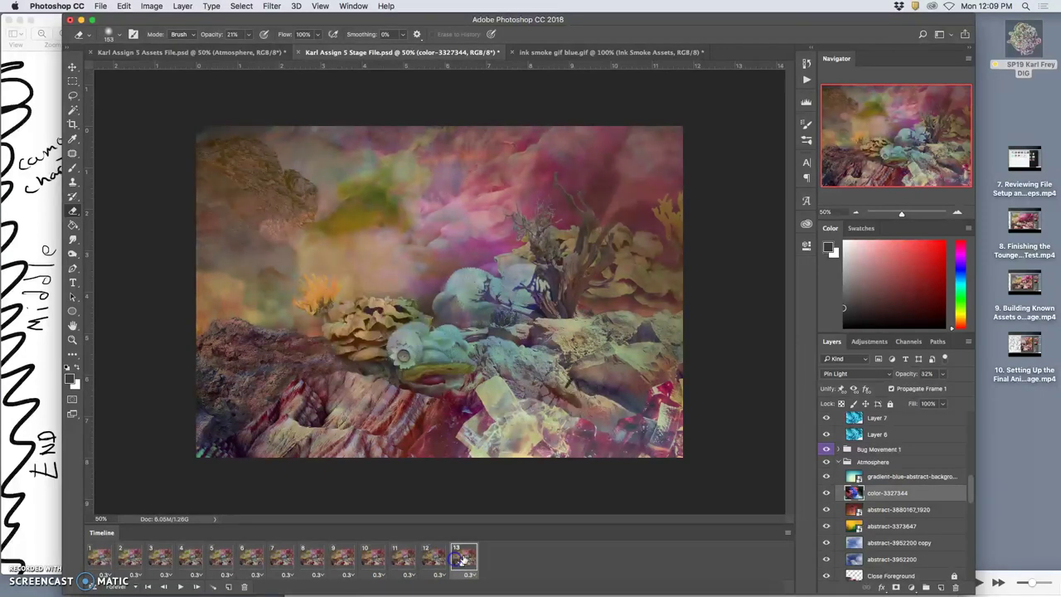
Examine the Bug Movement 2, Tounge Group and Character Y copy layers across frames 11 to 13.
scroll(946, 503, "down", 5)
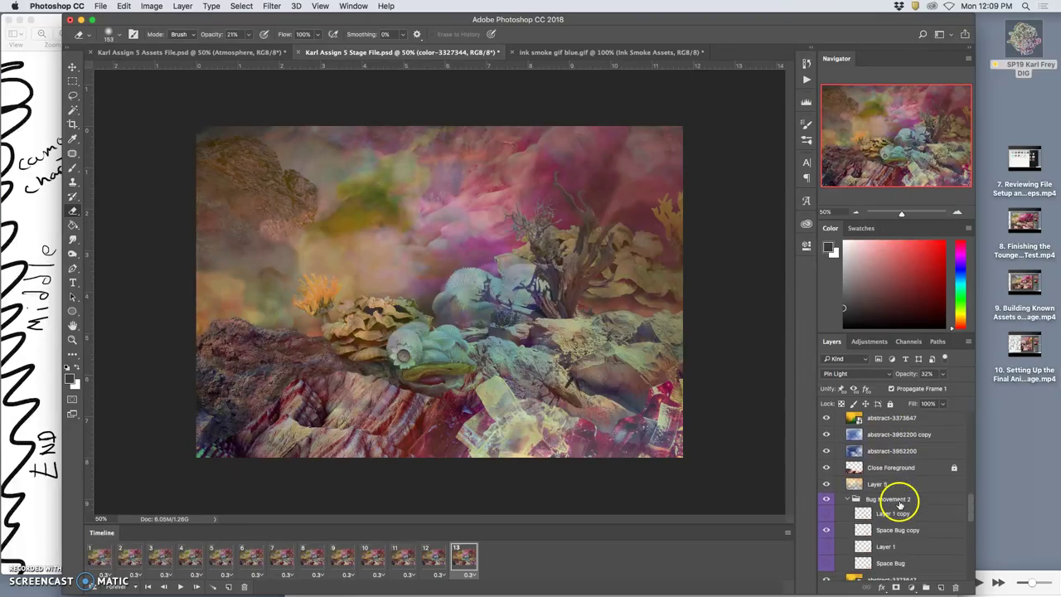
scroll(891, 504, "down", 3)
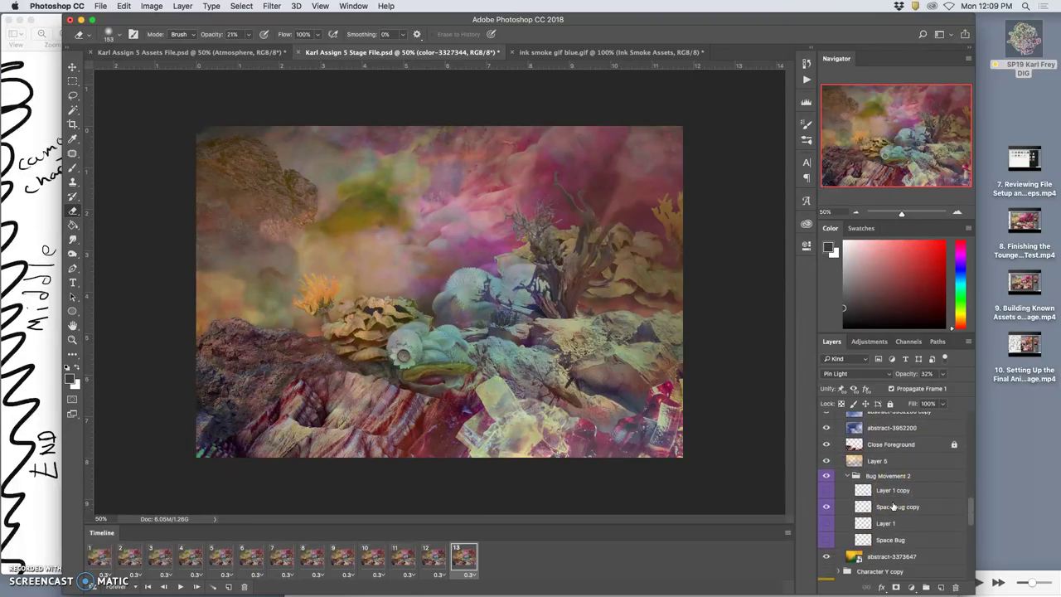
scroll(892, 505, "down", 1)
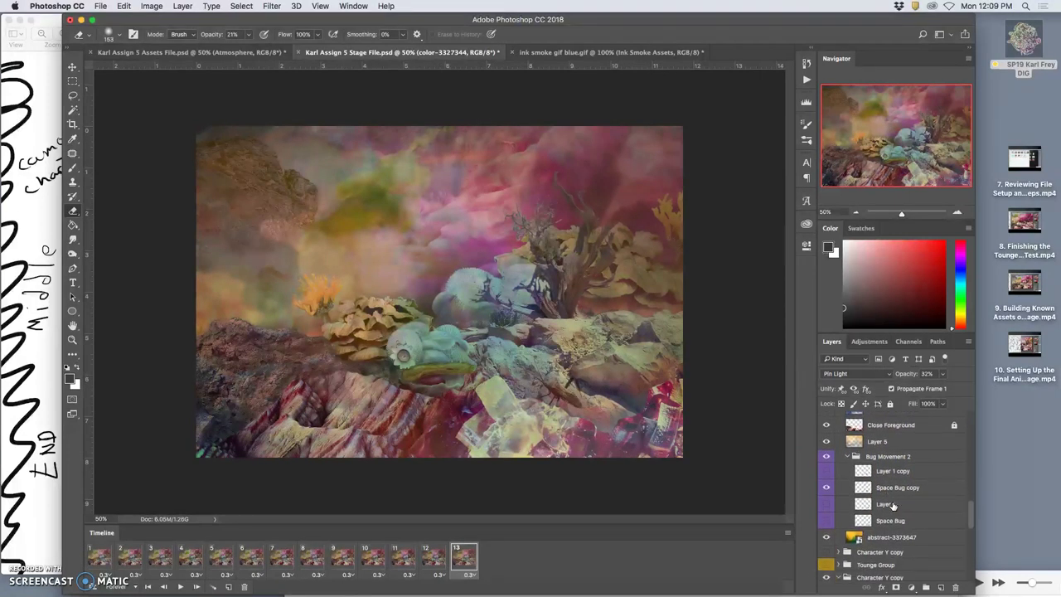
left_click(434, 559)
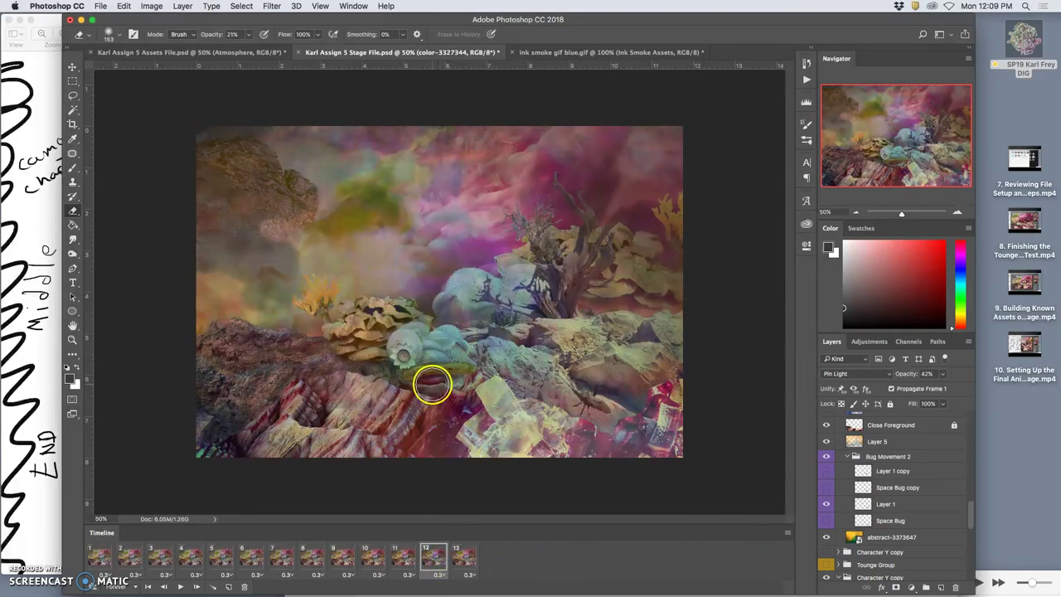
scroll(912, 520, "down", 3)
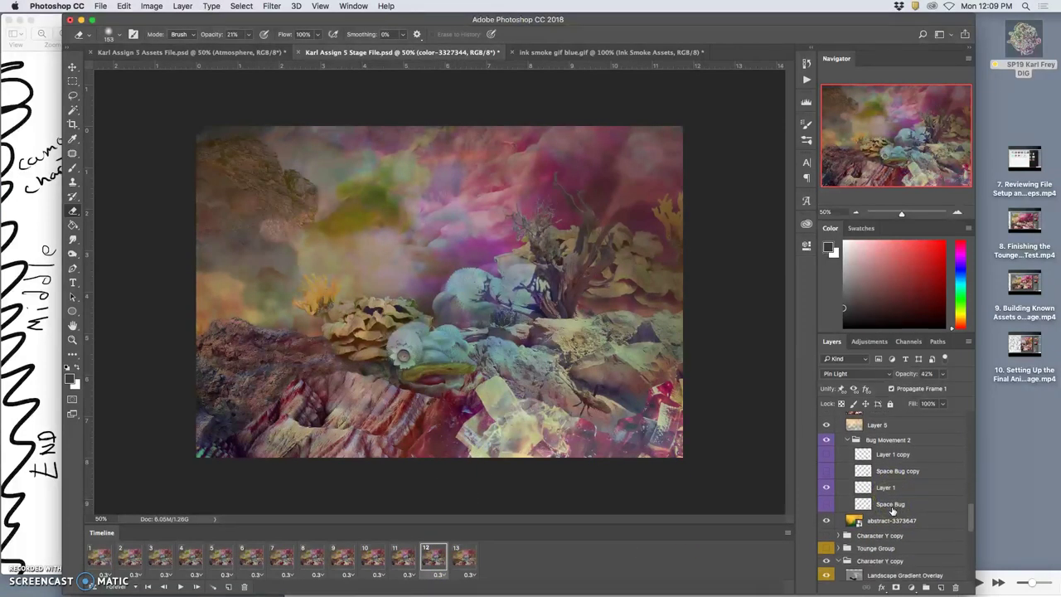
scroll(888, 520, "down", 1)
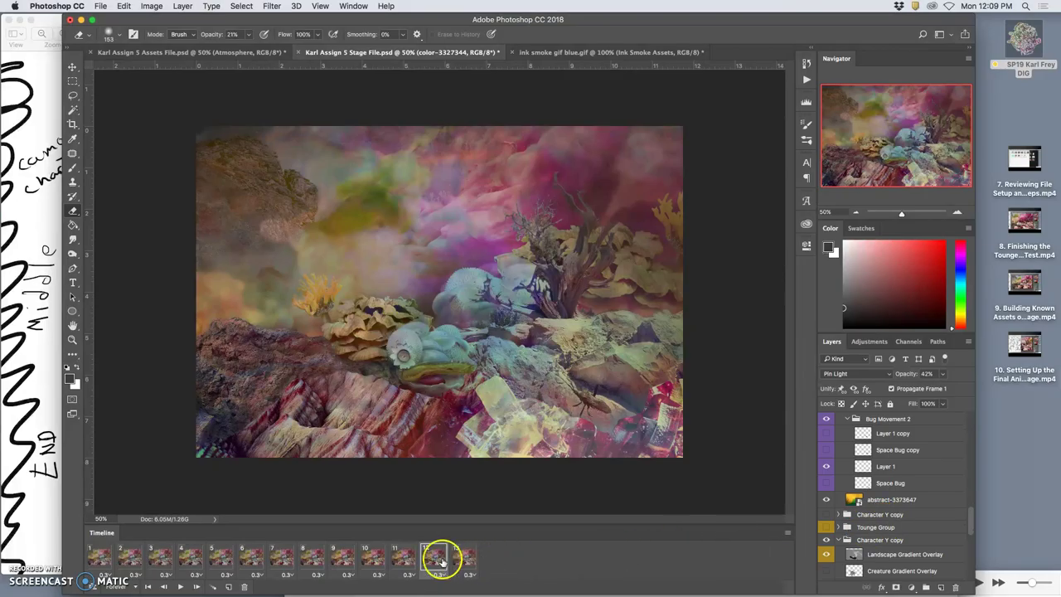
left_click(406, 560)
left_click(434, 559)
left_click(891, 528)
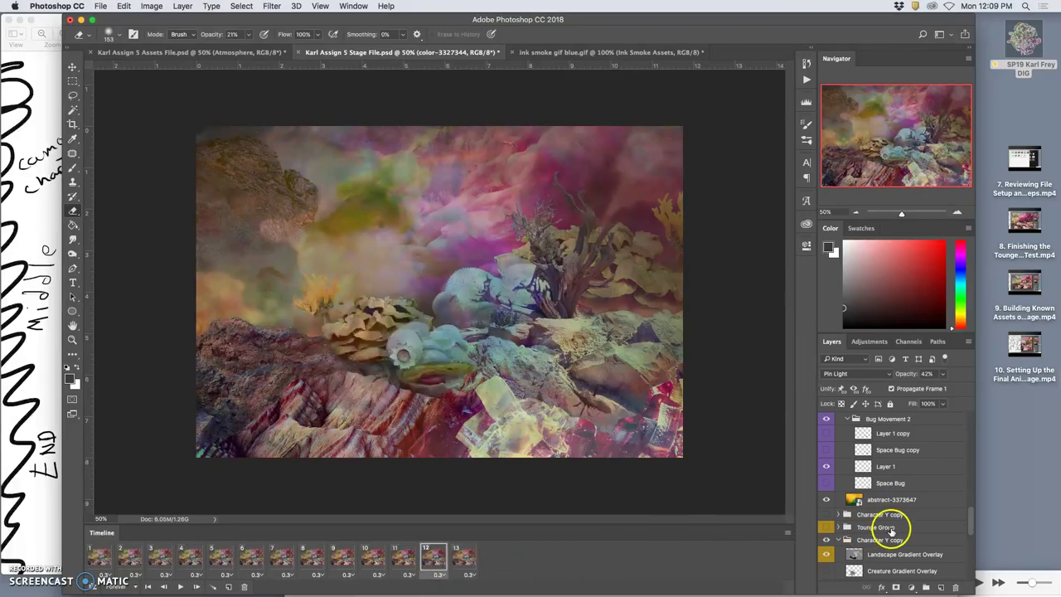
scroll(891, 528, "down", 5)
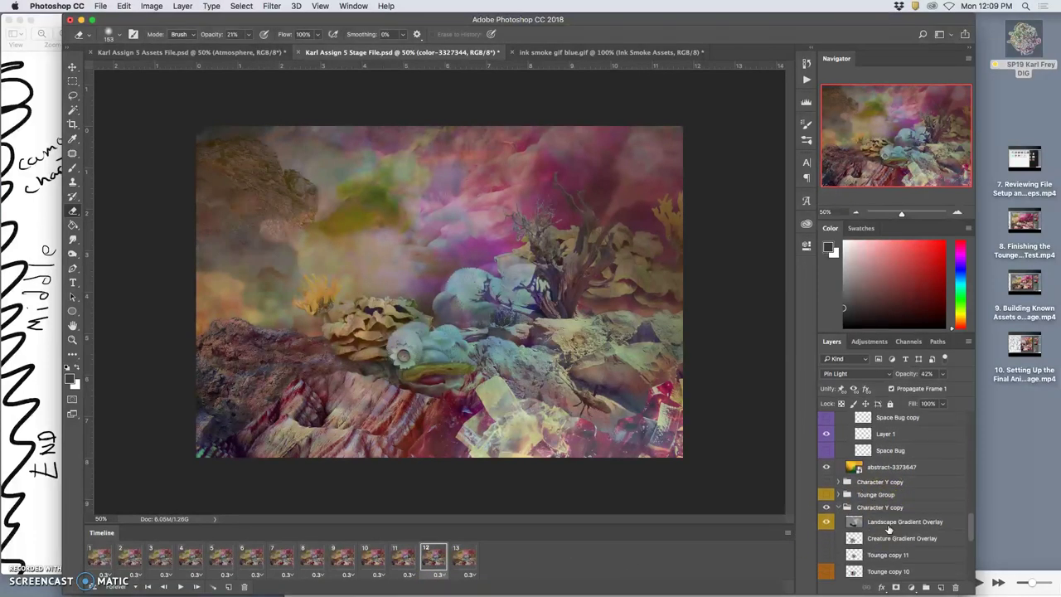
scroll(887, 529, "down", 2)
scroll(888, 529, "up", 6)
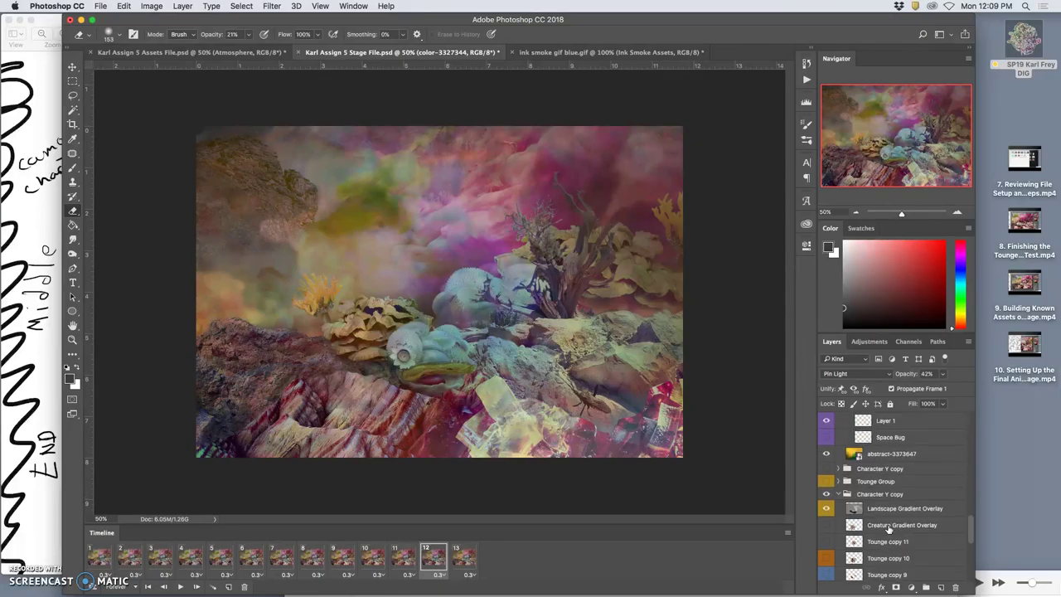
scroll(888, 529, "up", 12)
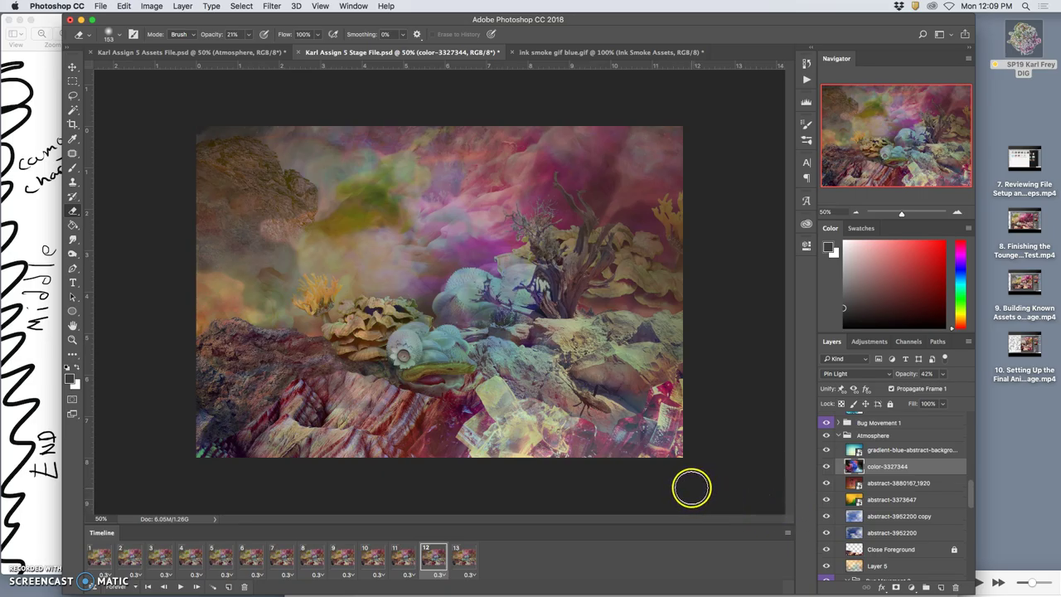
Save the stage file and play the frame animation to preview it, then stop playback.
left_click(99, 5)
left_click(113, 109)
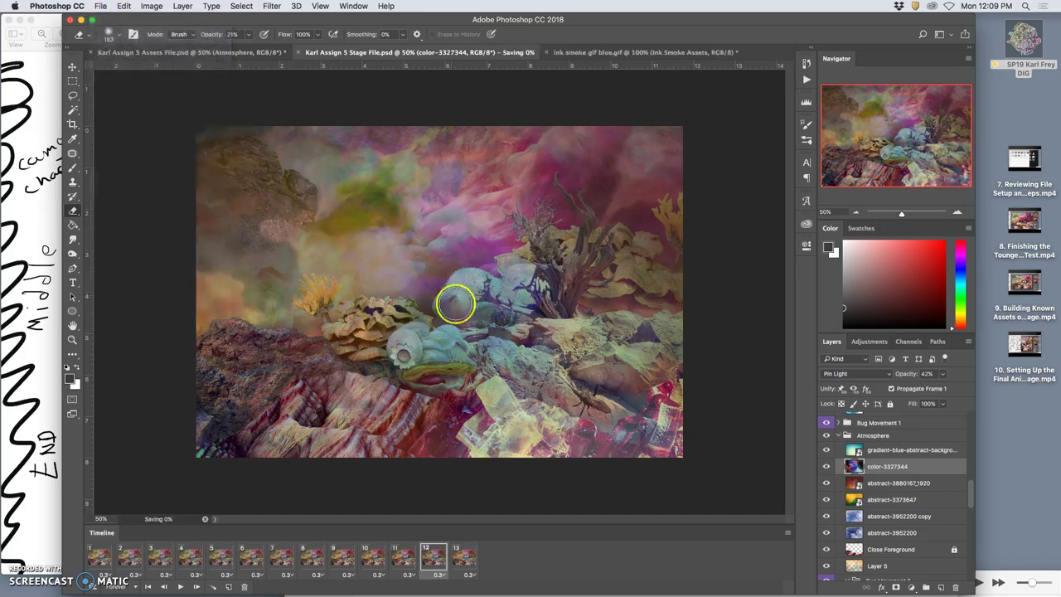
left_click(182, 587)
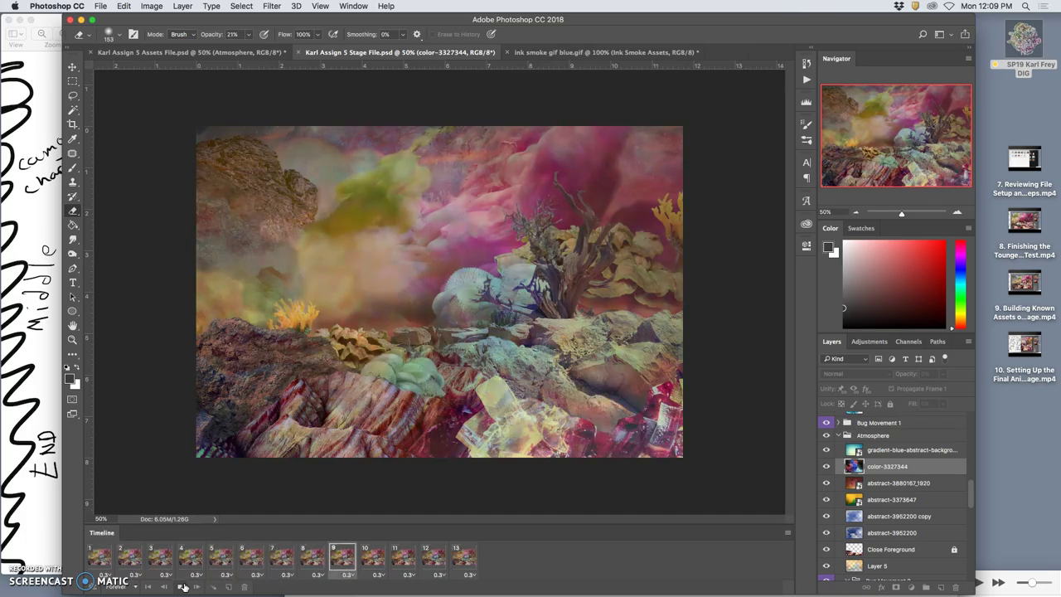
left_click(181, 586)
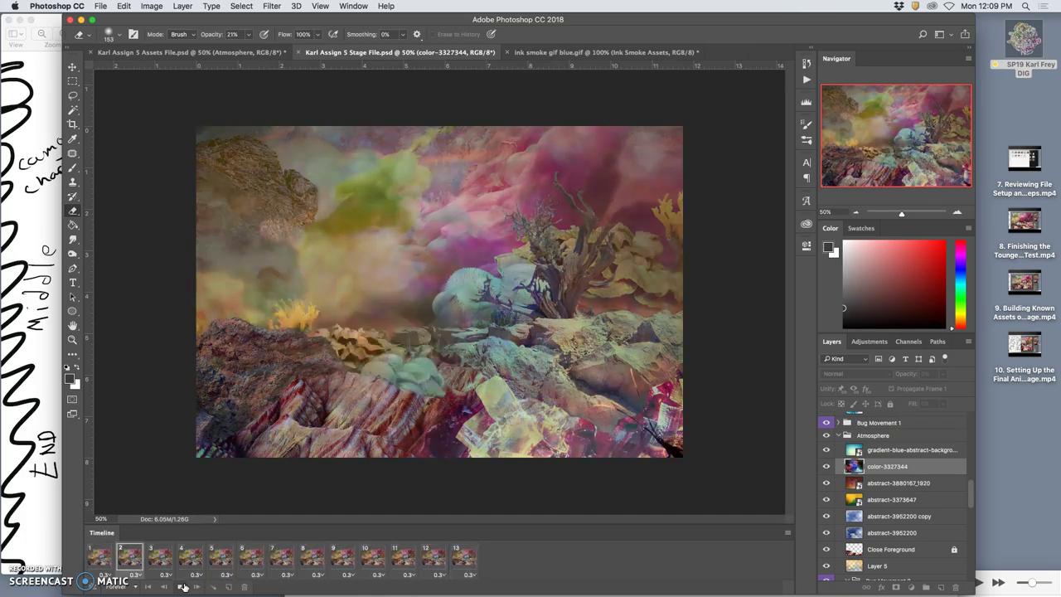
In the Assign 5 Assets File, hide the Jaw Group and select both the Jaw Group and the Eye Group.
left_click(169, 52)
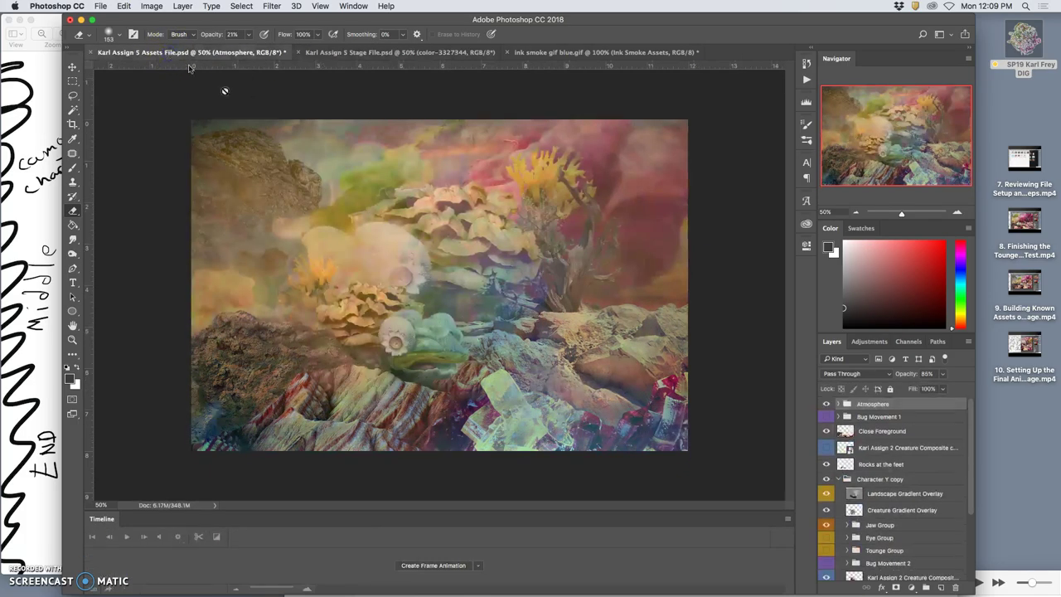
left_click(881, 469)
scroll(880, 469, "down", 2)
left_click(884, 481)
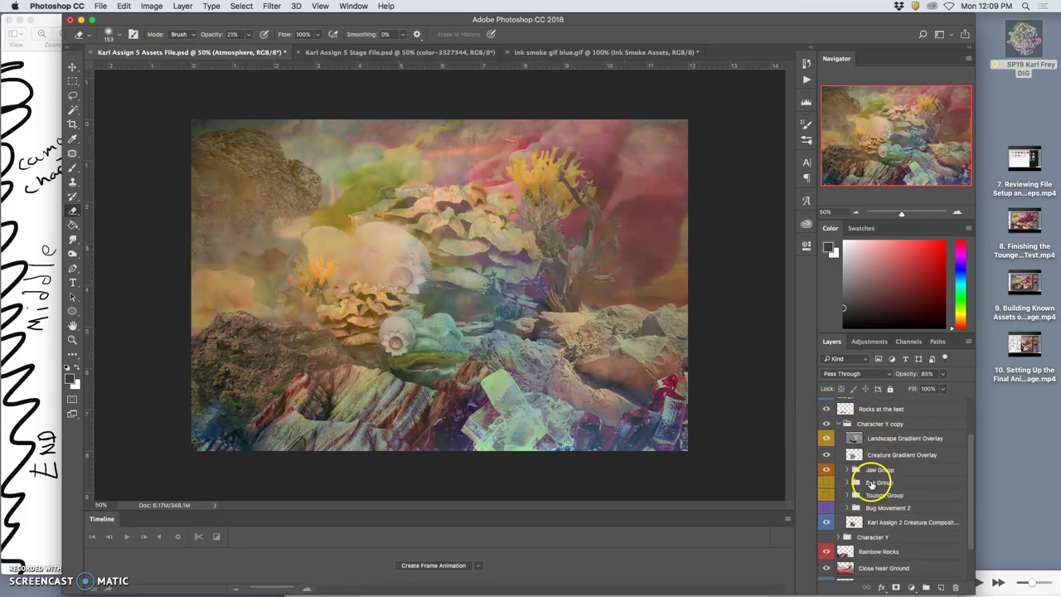
left_click(827, 483)
left_click(827, 481)
left_click(872, 471)
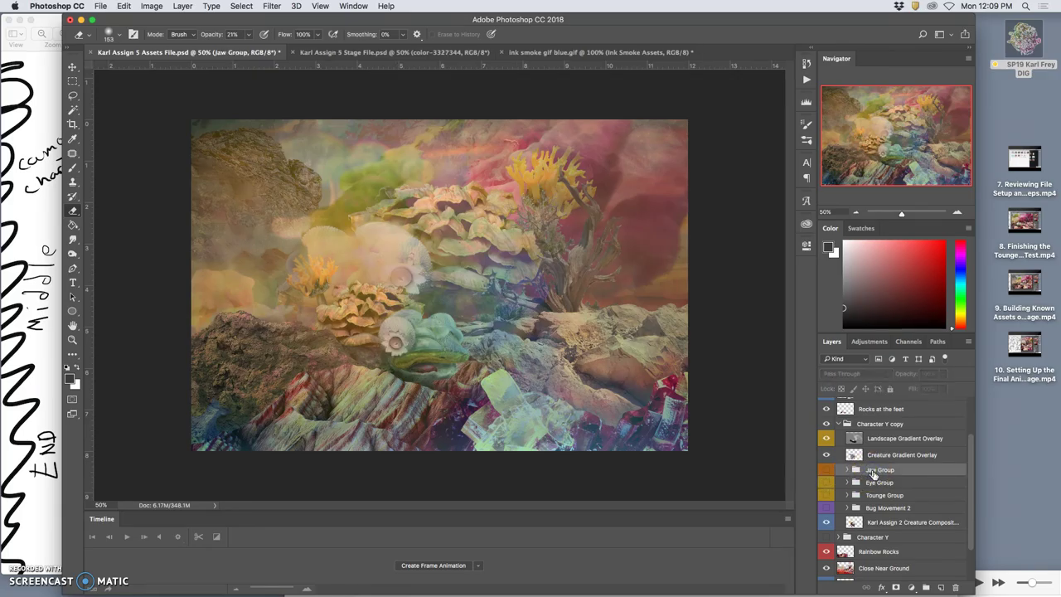
left_click(881, 483, "shift")
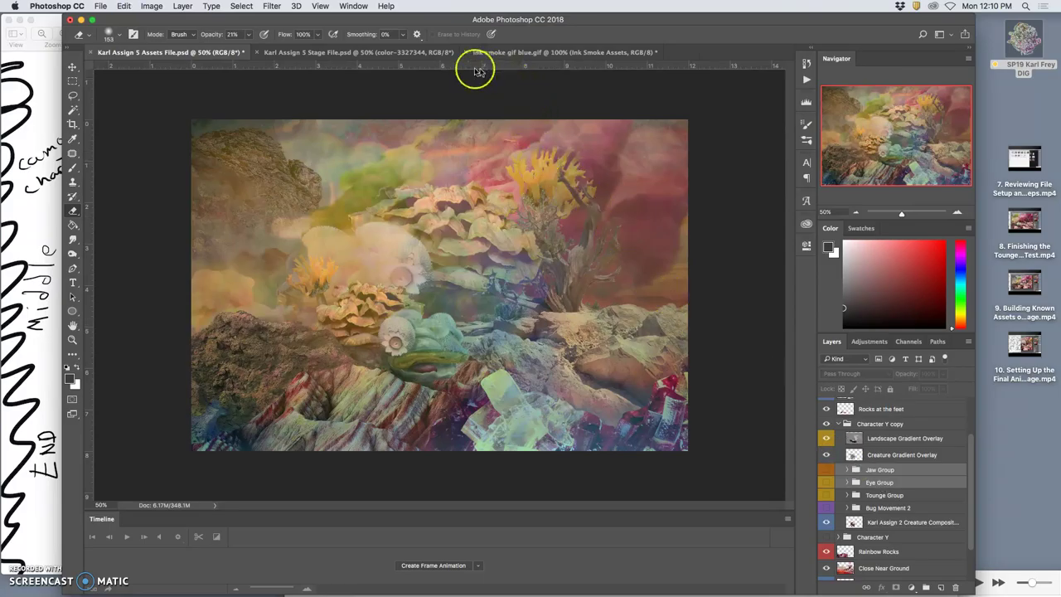
Bring the Jaw Group and Eye Group from the assets file into the stage file, directly above the Character Y copy group.
left_click(420, 52)
scroll(890, 507, "down", 3)
scroll(891, 519, "down", 4)
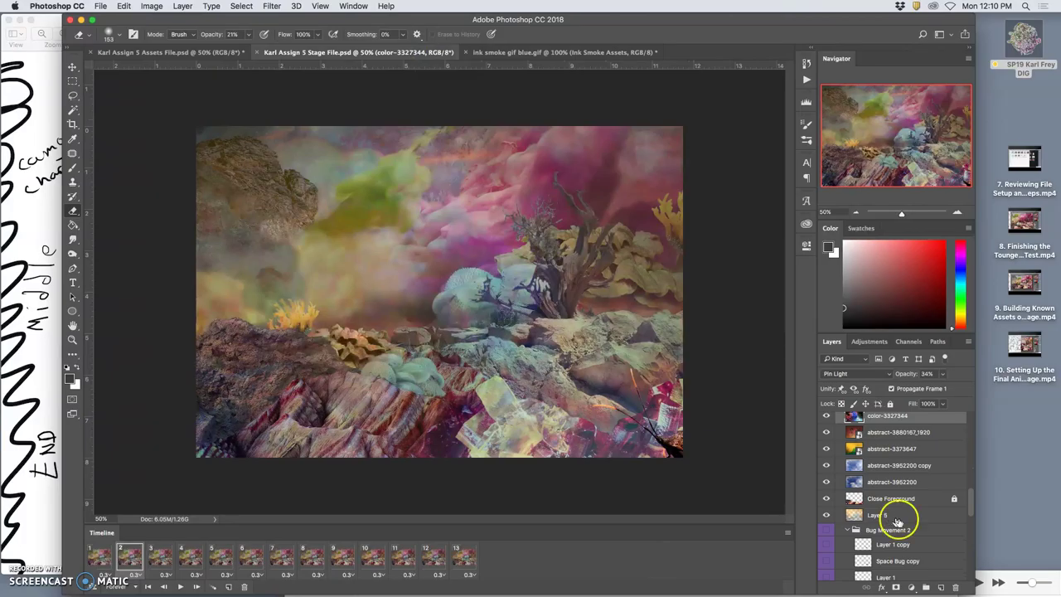
scroll(898, 520, "down", 8)
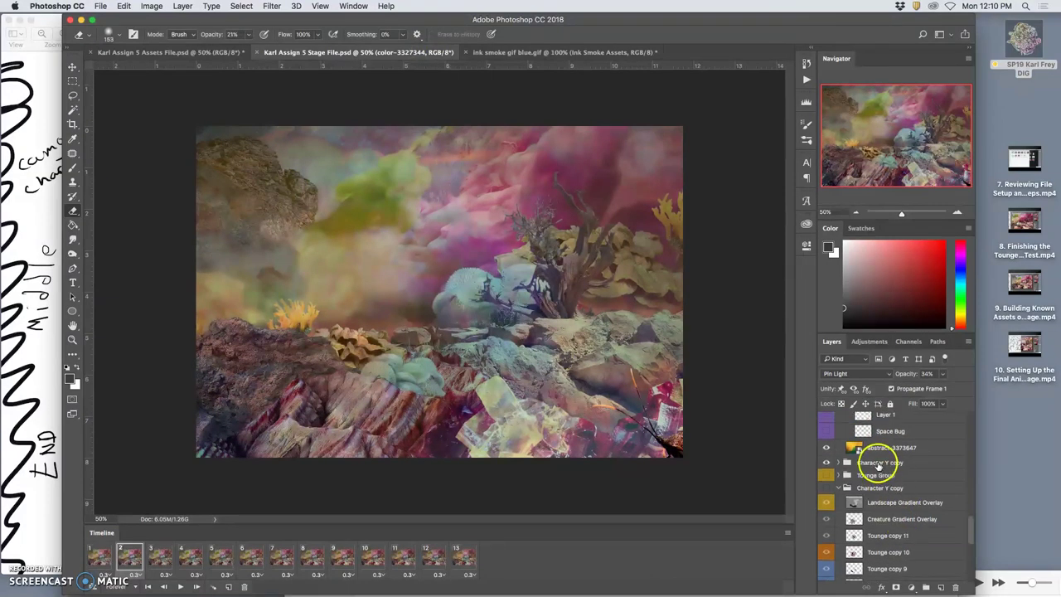
left_click(879, 462)
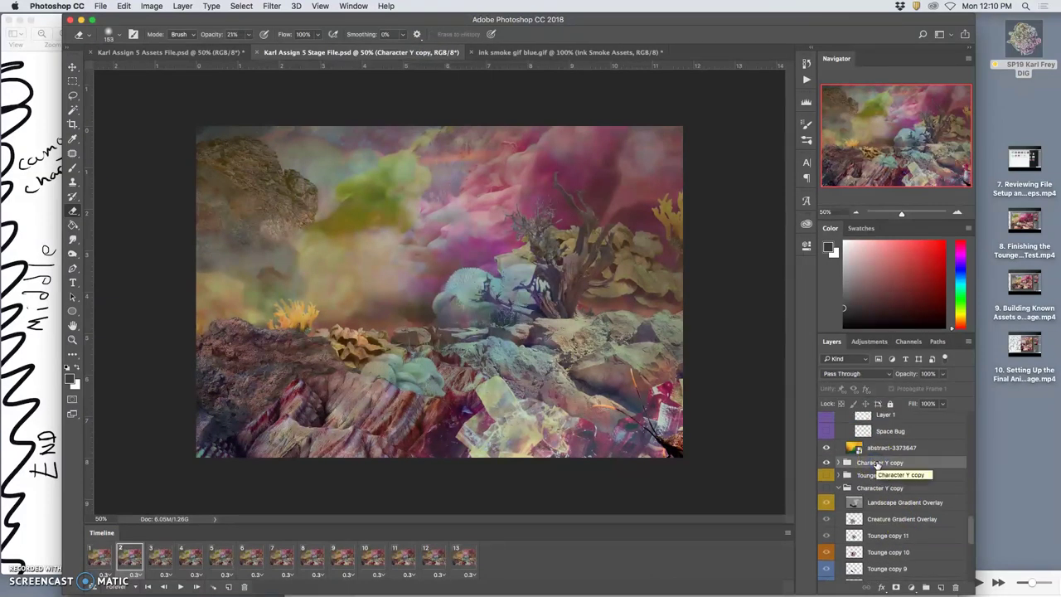
left_click(880, 466)
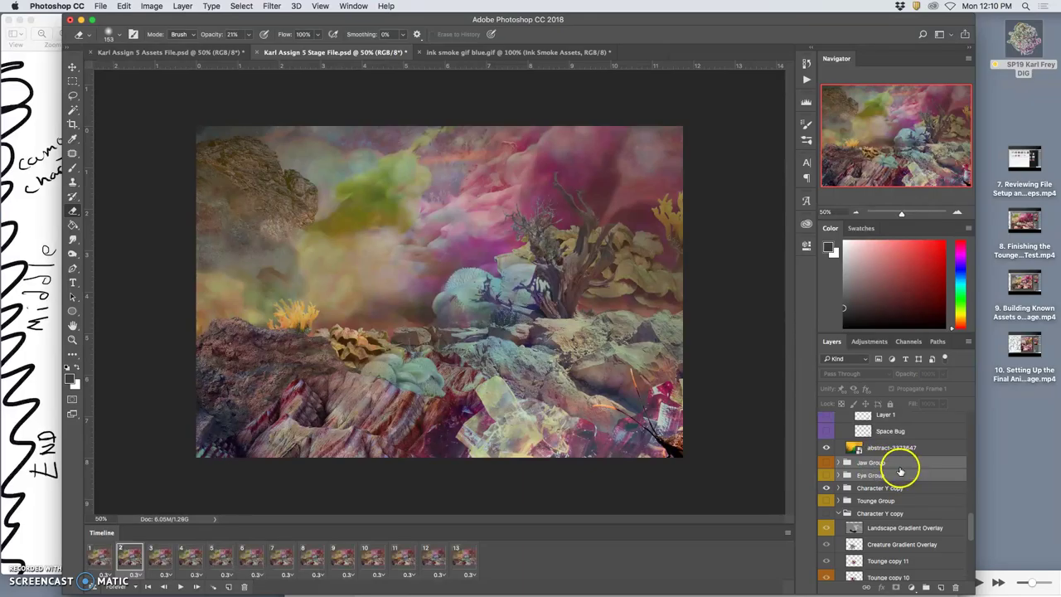
Check frames 3 and 4, and play the frame animation through to the last frame.
left_click(155, 561)
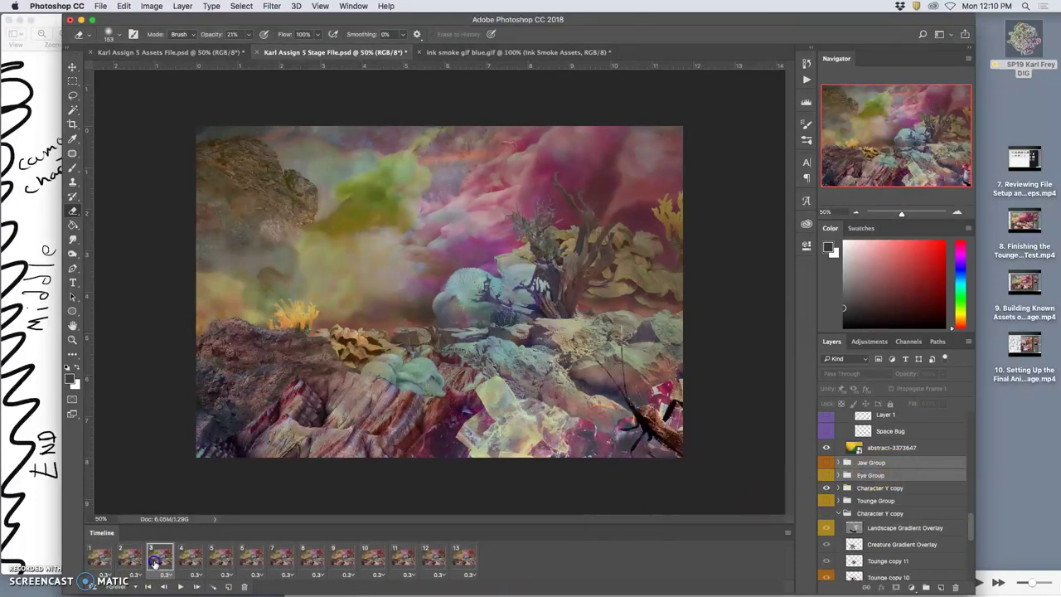
left_click(197, 586)
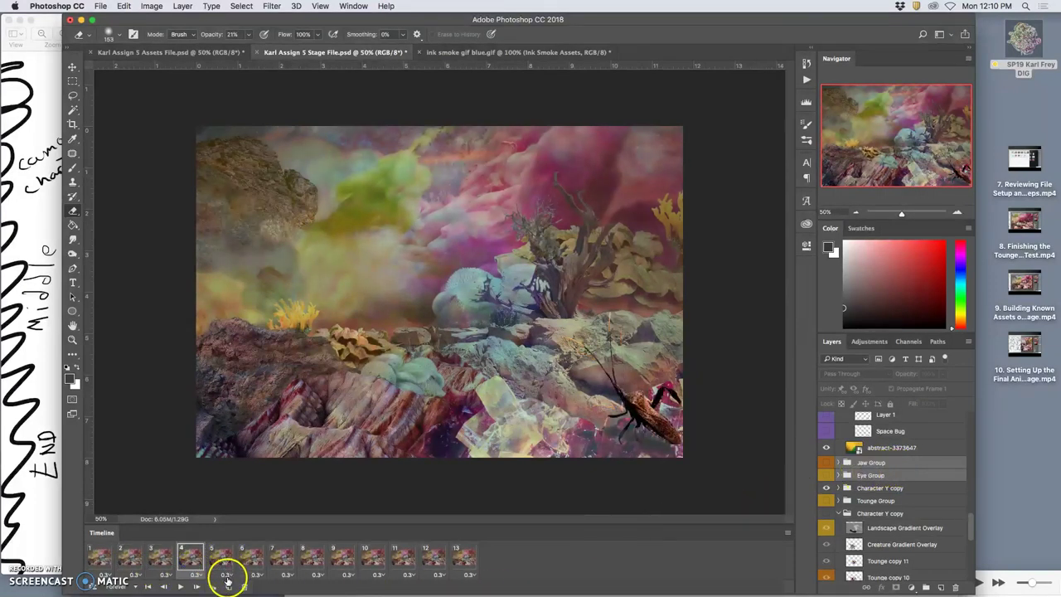
left_click(181, 587)
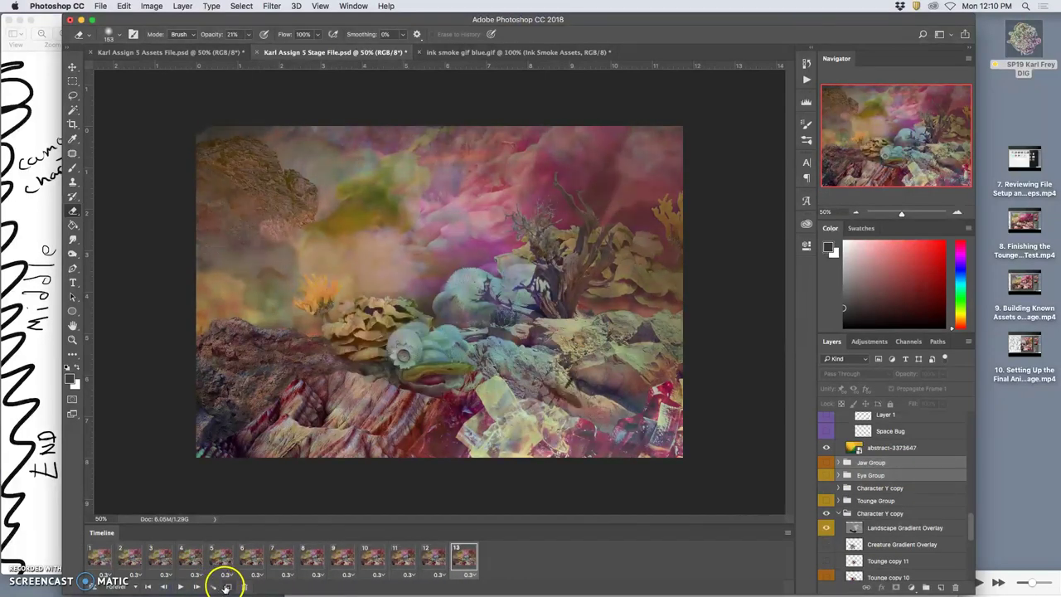
In frame 12, show the Eye Group and move it onto the foreground creature's eye.
left_click(435, 559)
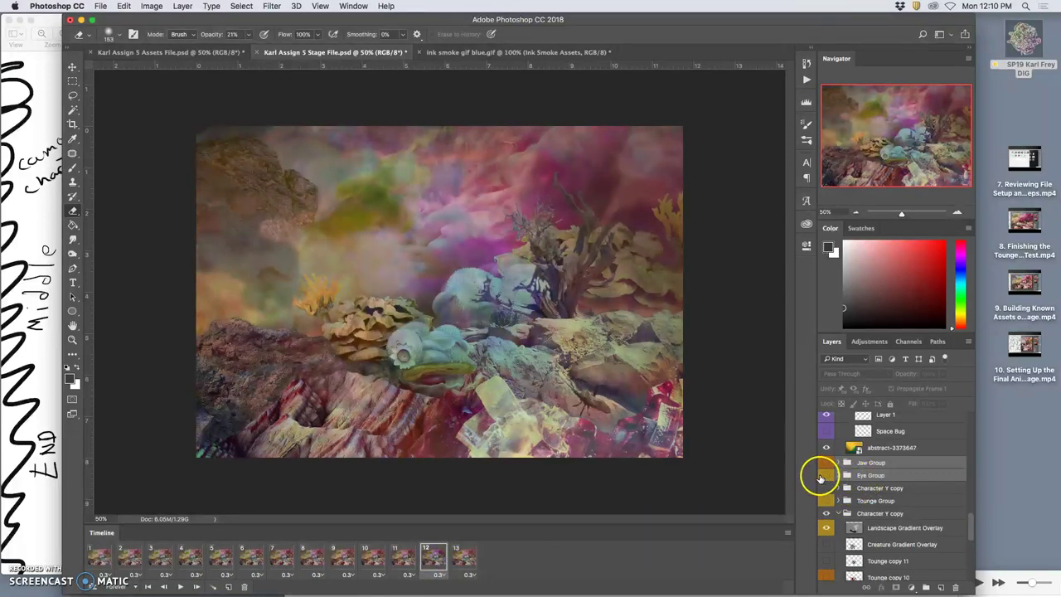
left_click(826, 475)
left_click_drag(866, 465, 873, 476)
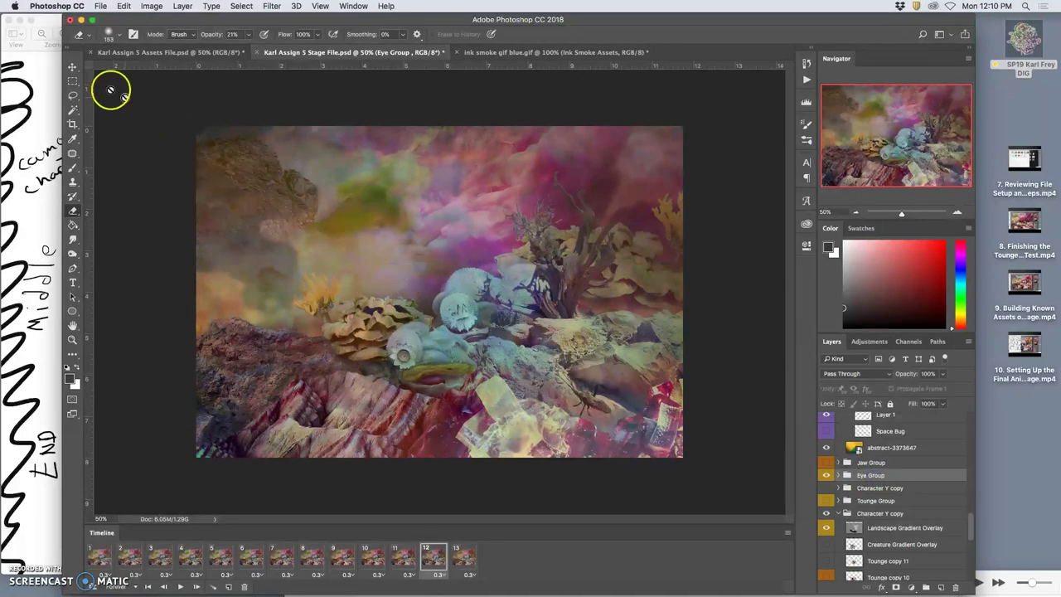
left_click(73, 66)
left_click_drag(450, 304, 403, 350)
Fine-tune the Eye Group's position at 200% zoom so it covers the creature's eye in frame 12.
key("super+plus")
key("super+plus")
key("super+plus")
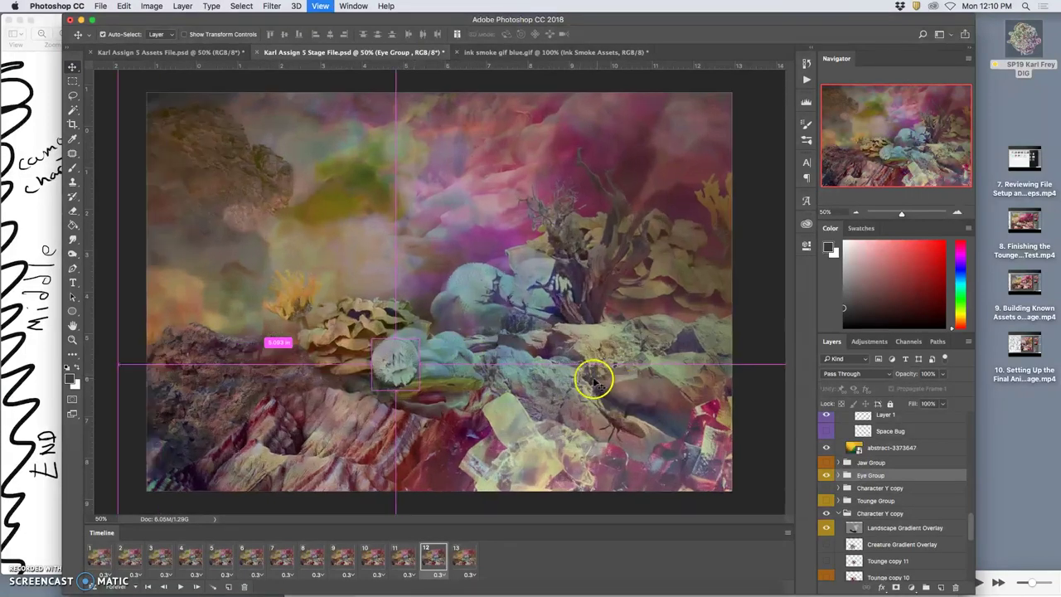
scroll(392, 424, "down", 2)
scroll(391, 423, "down", 2)
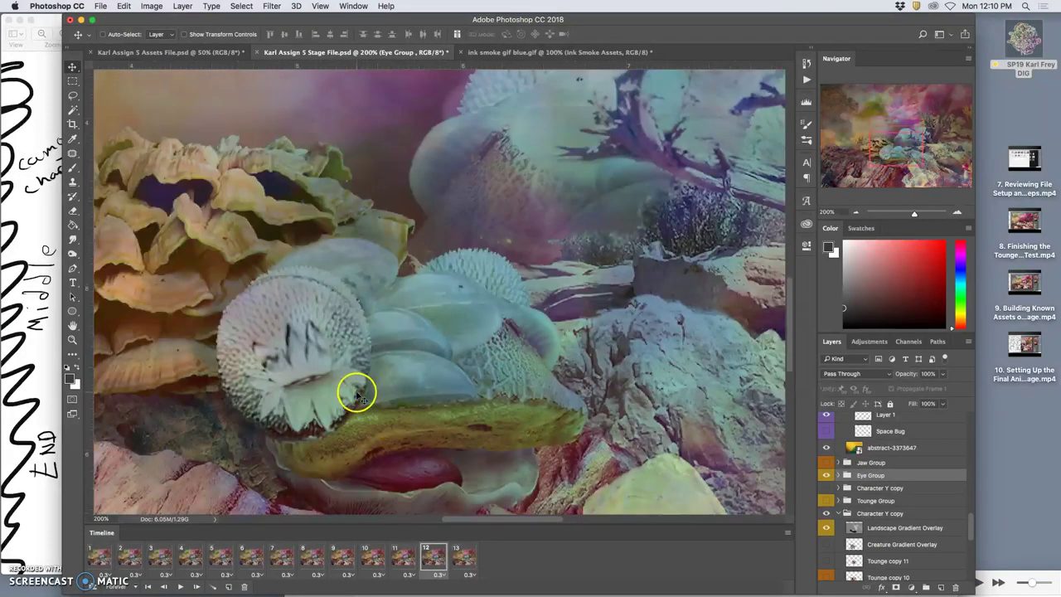
left_click_drag(342, 377, 349, 371)
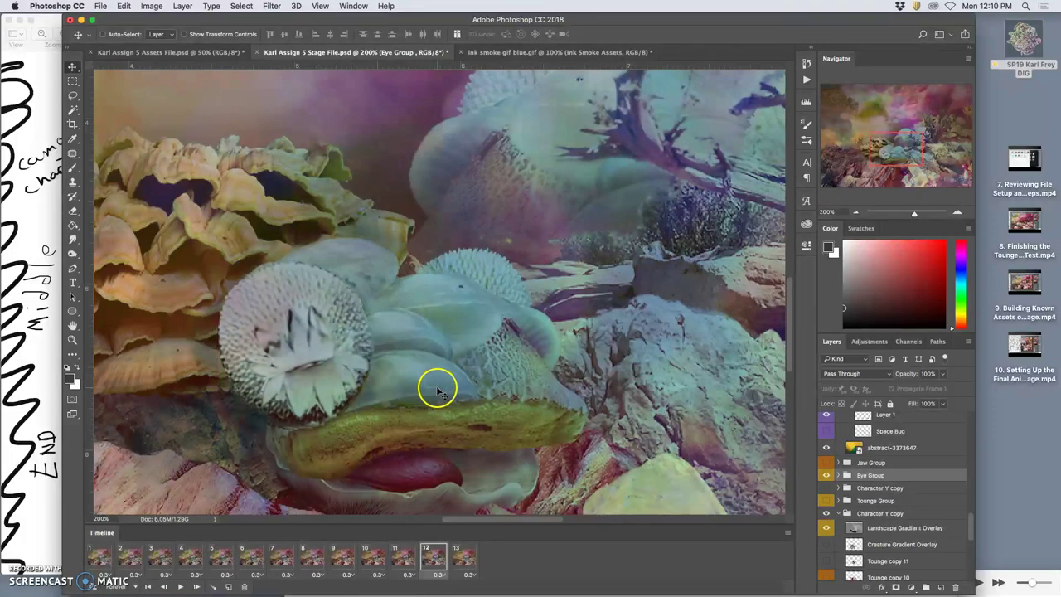
key("super+minus")
key("super+minus")
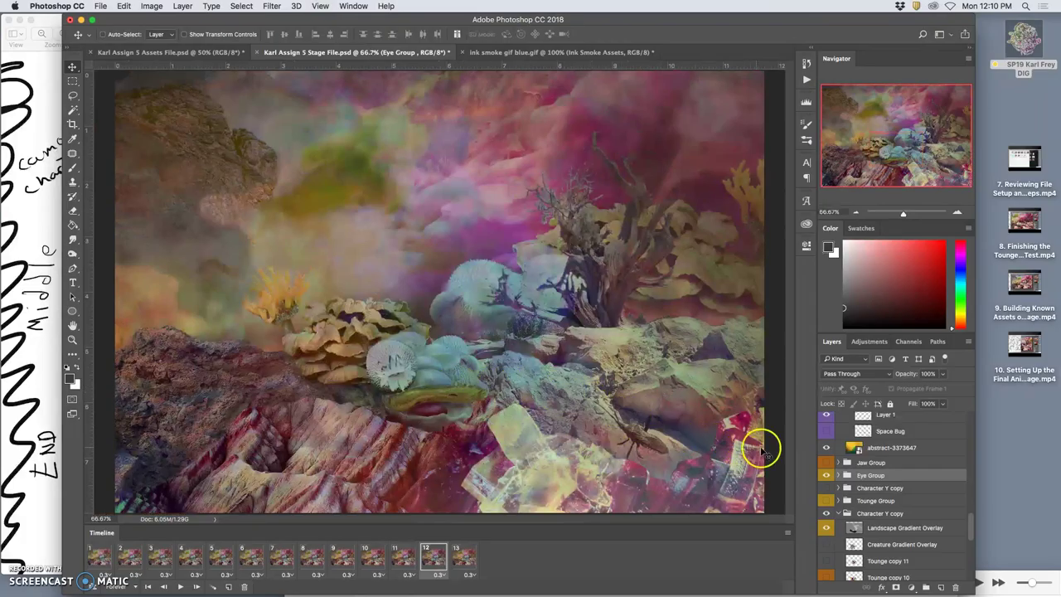
Compare the creature's eye across frames 11 to 13.
left_click(403, 557)
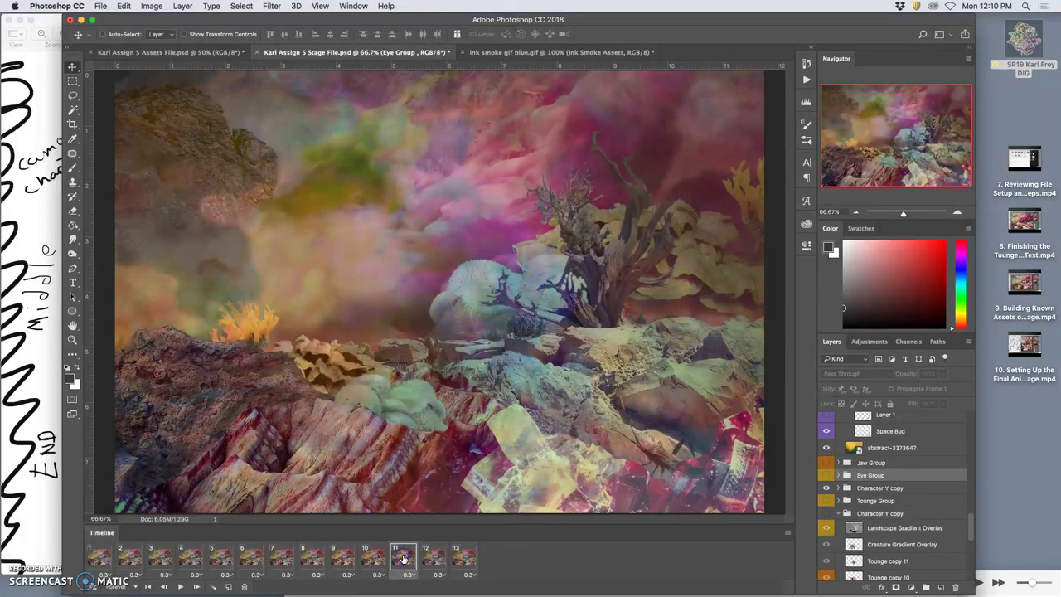
left_click(430, 557)
left_click(462, 557)
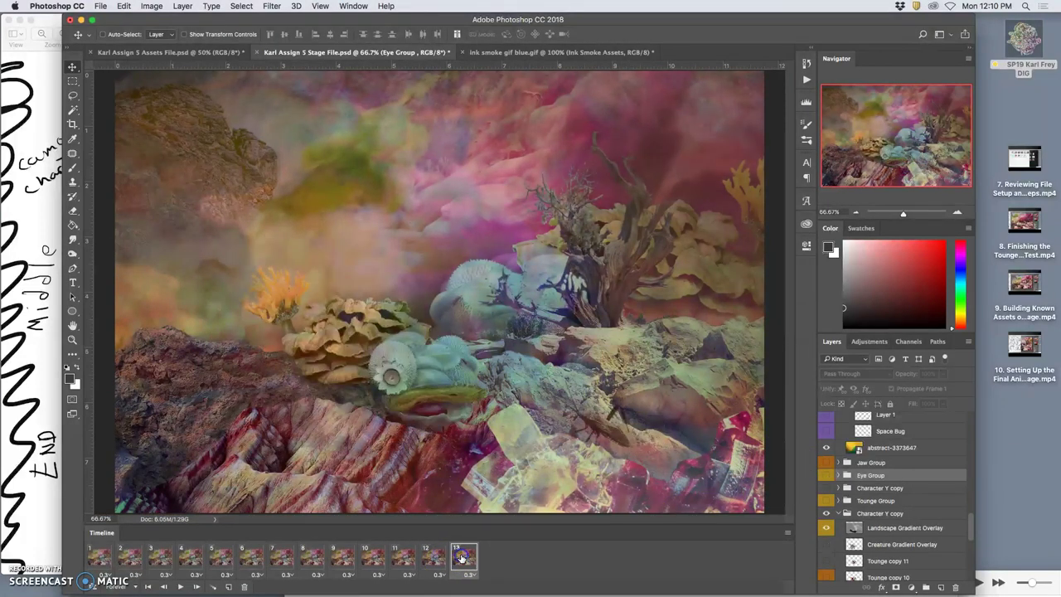
left_click(435, 557)
left_click(456, 557)
Expand the Eye Group in frame 12 and toggle its eye layers off and on to check the blink stages.
left_click(845, 489)
left_click(838, 475)
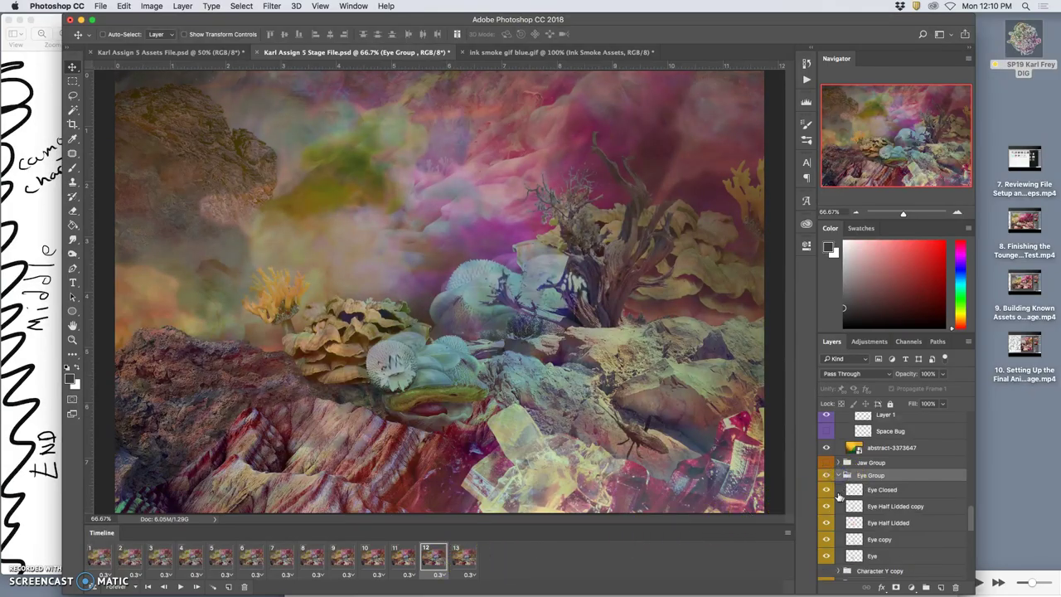
left_click(826, 490)
left_click(825, 490)
left_click(826, 490)
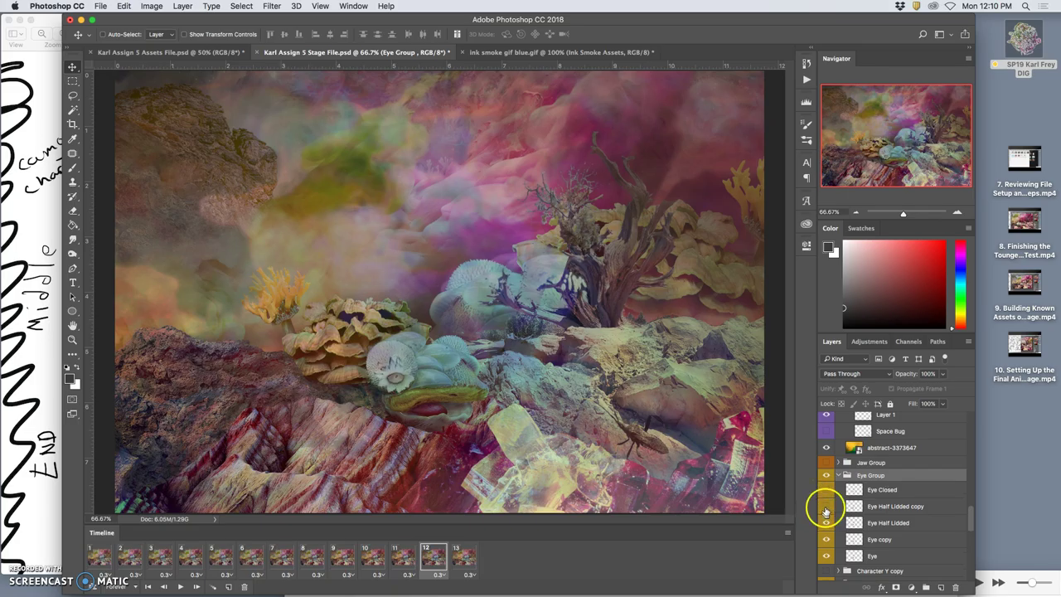
left_click(826, 504)
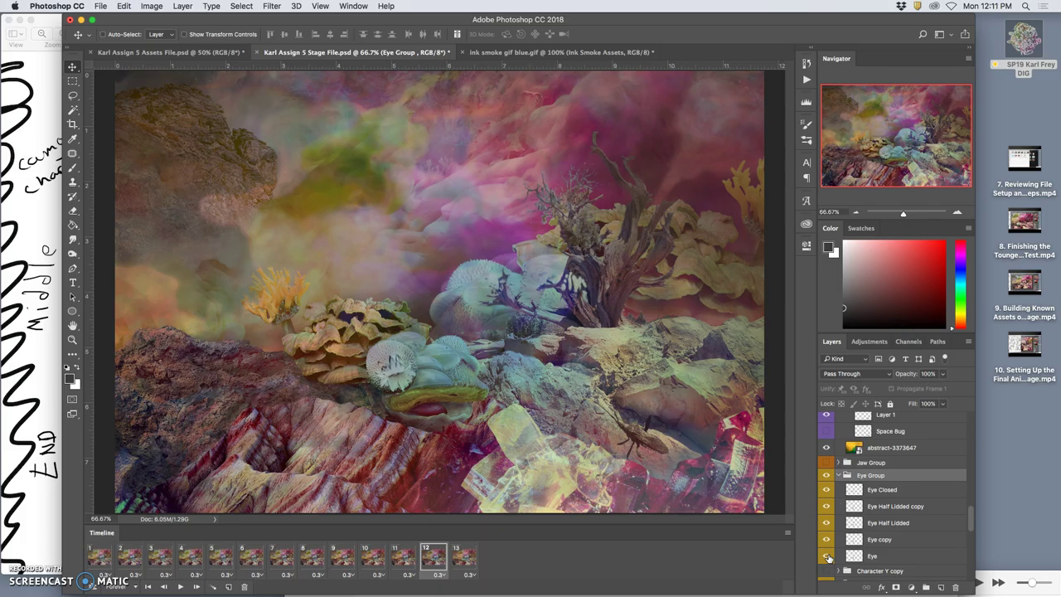
left_click(831, 506)
Show the Jaw Group in frame 12, expand it and make all four lower jaw layers visible.
left_click(827, 465)
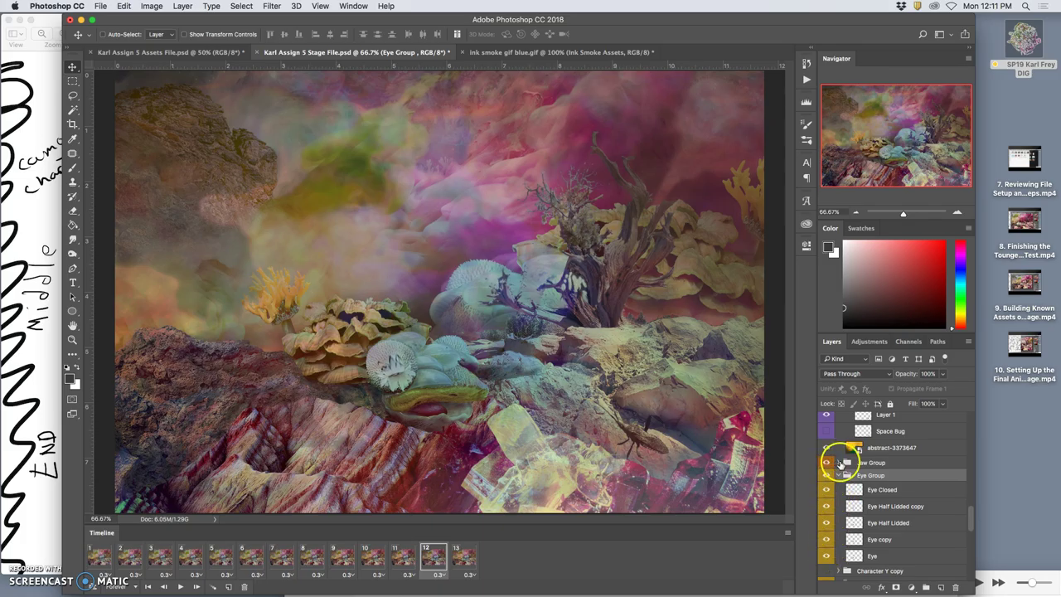
left_click(838, 463)
left_click(827, 511)
left_click(827, 511)
left_click(853, 462)
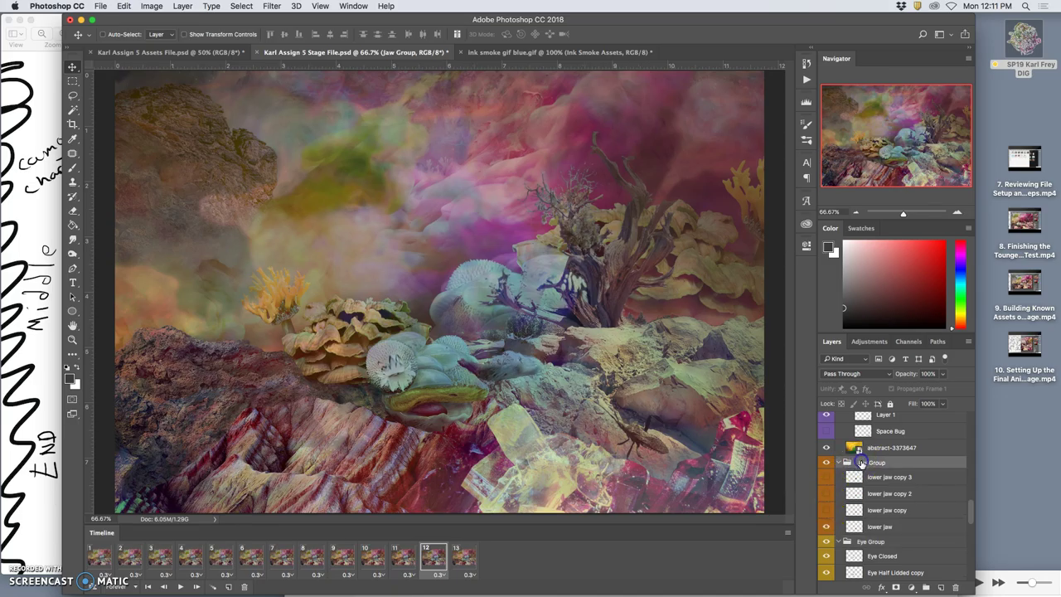
left_click(826, 495)
left_click(826, 495)
Move the whole Jaw Group onto the foreground creature's mouth in frame 12.
left_click(854, 462)
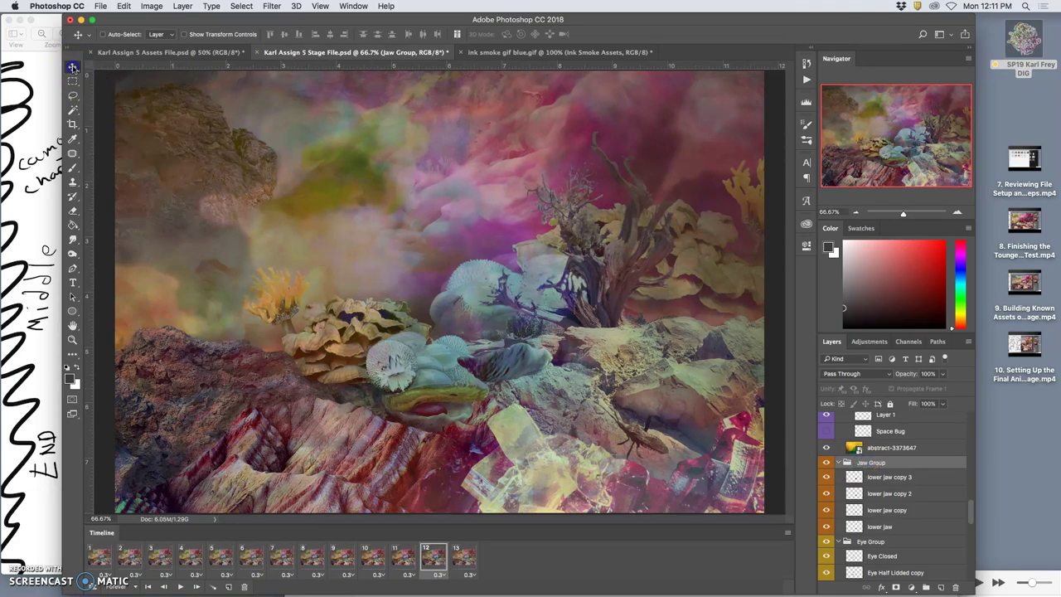
left_click_drag(508, 356, 440, 408)
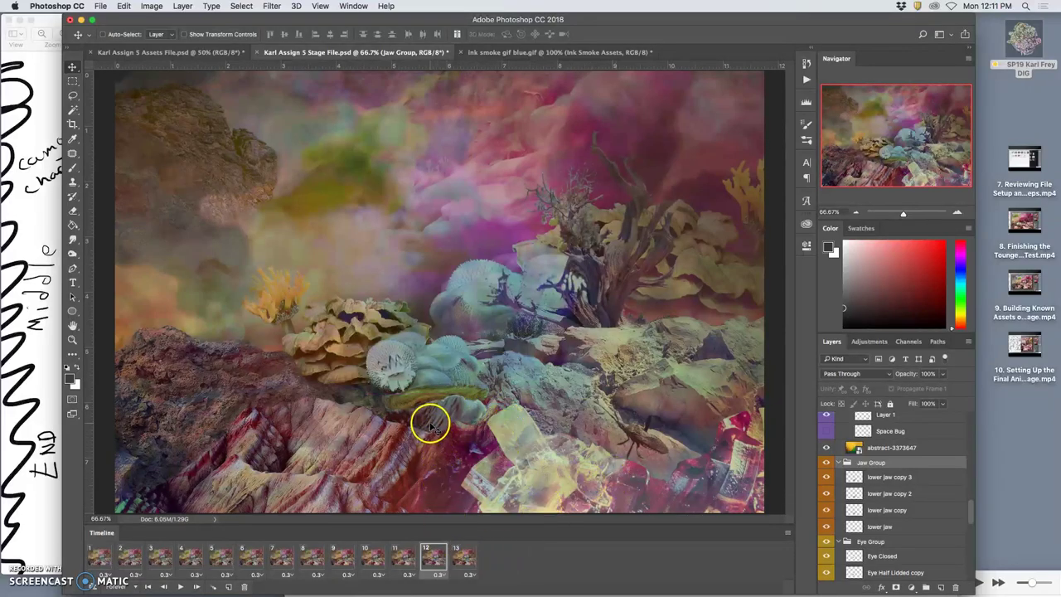
left_click_drag(428, 424, 424, 421)
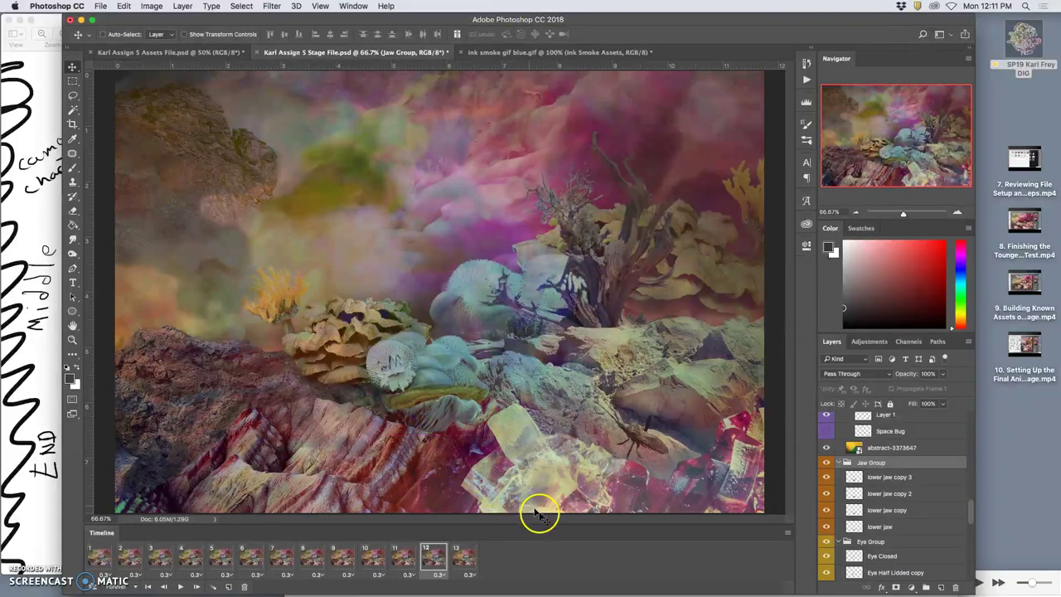
Compare frames 11 to 13, briefly toggling the Jaw Group in frame 13 to check its placement.
left_click(463, 561)
left_click(434, 561)
left_click(463, 561)
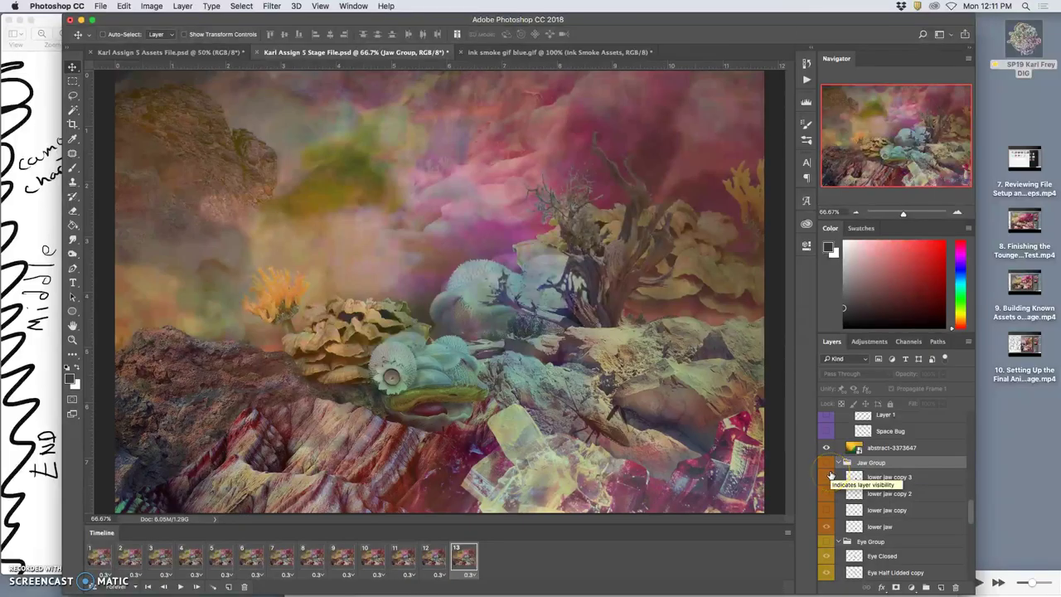
left_click(827, 464)
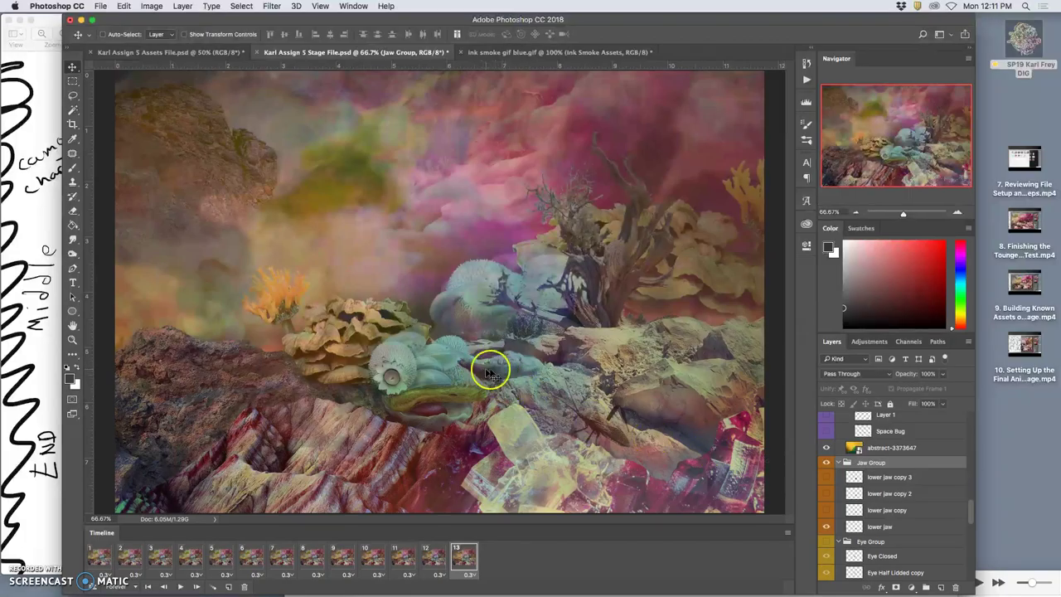
left_click(826, 464)
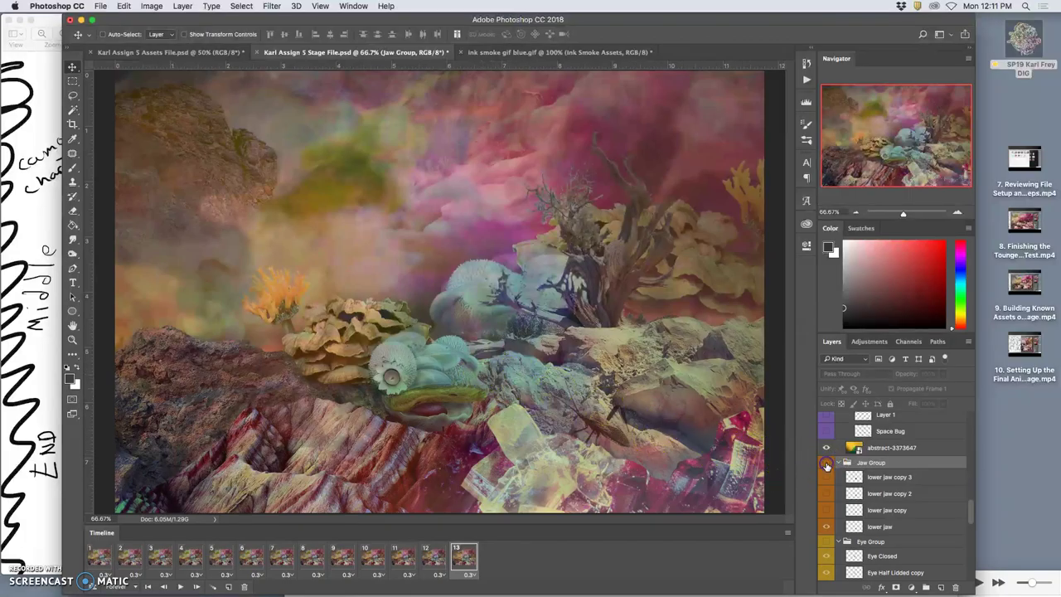
left_click(434, 559)
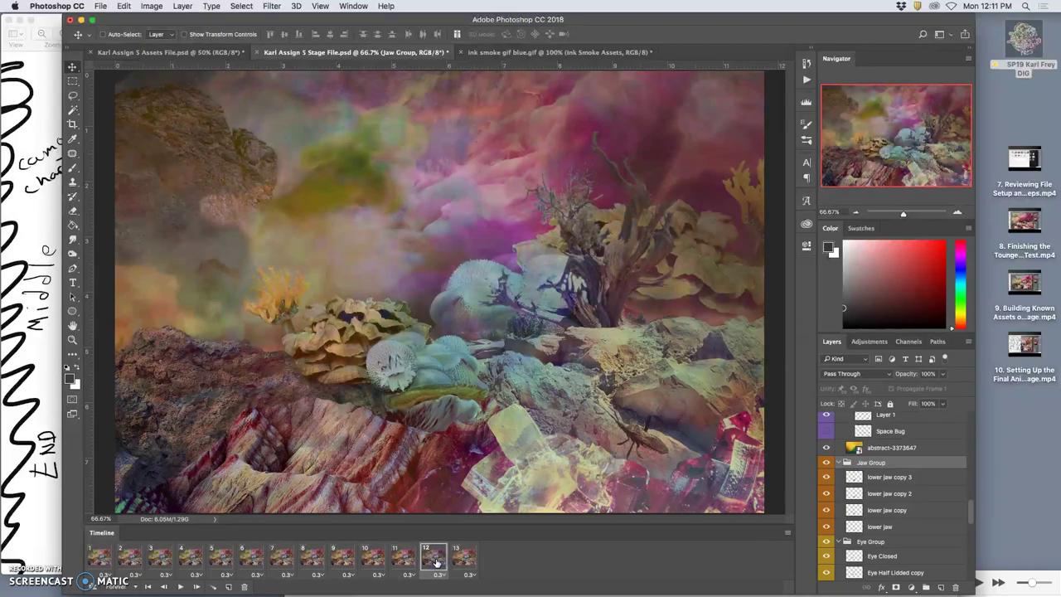
left_click(406, 559)
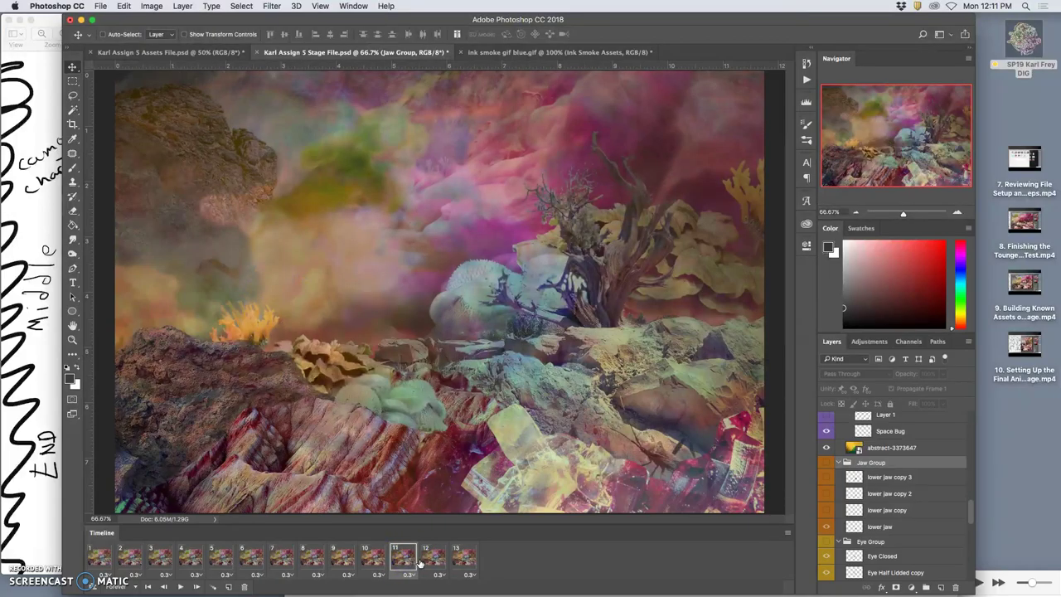
left_click(431, 558)
left_click(468, 561)
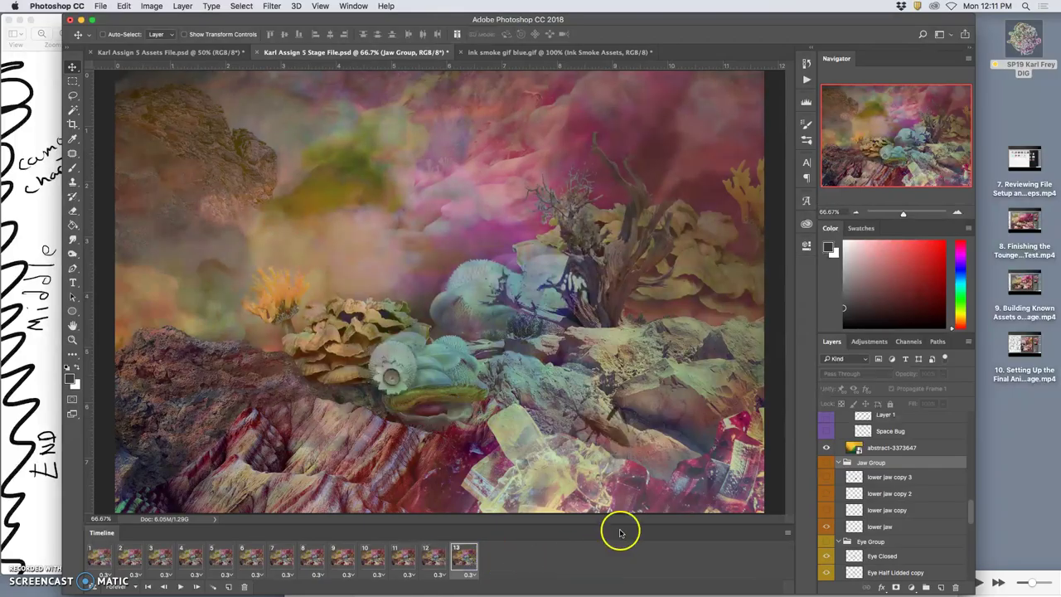
In frame 13, show the Eye Group, move it onto the foreground creature's eye and hide the Eye Closed layer.
left_click(826, 542)
left_click(869, 540)
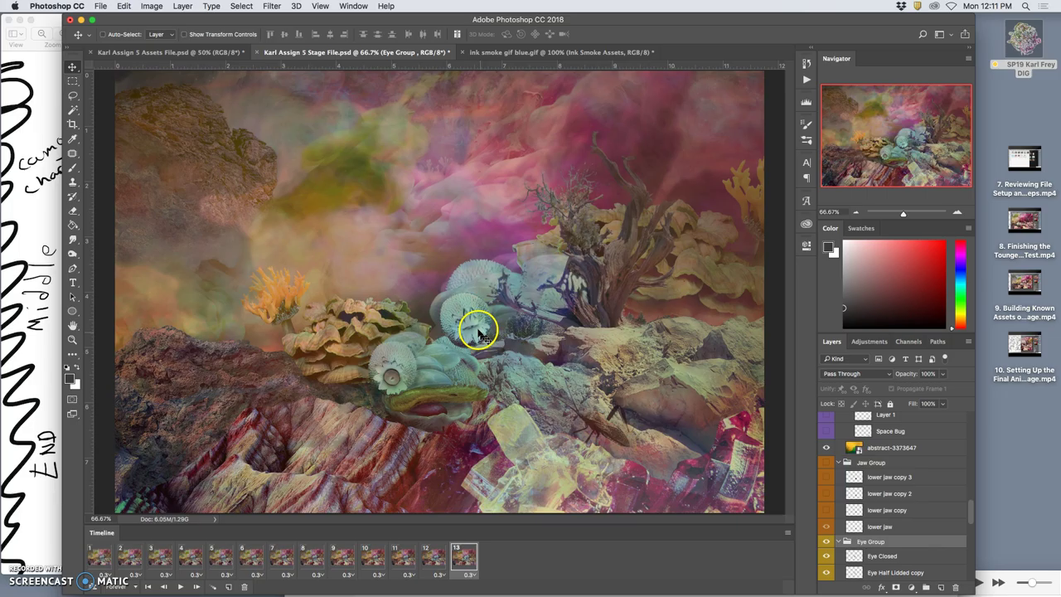
left_click_drag(467, 331, 398, 375)
left_click(826, 556)
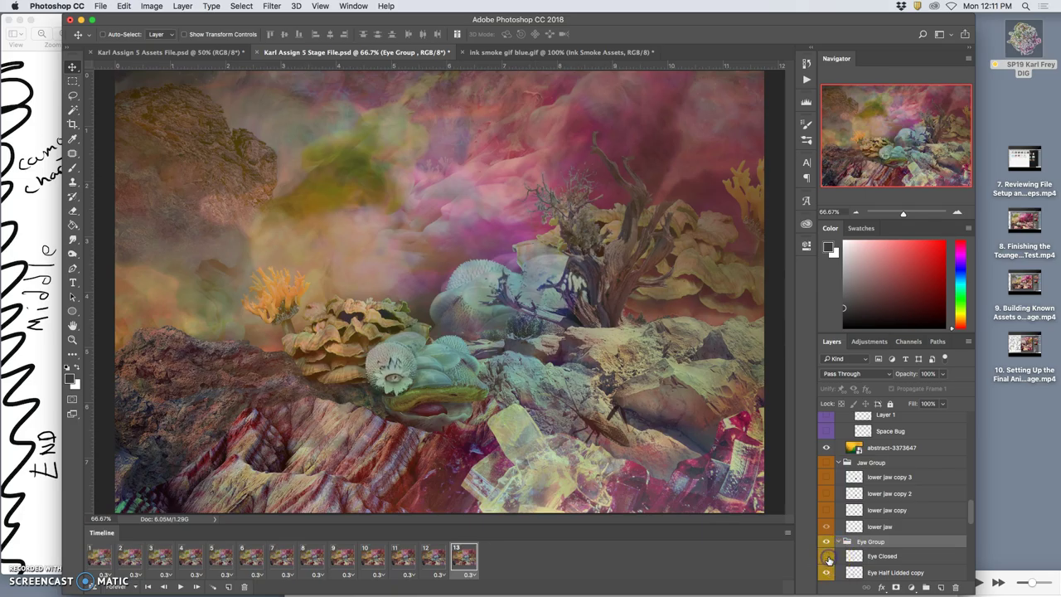
Show the Jaw Group and all of its lower jaw layers in frame 13.
scroll(834, 562, "down", 1)
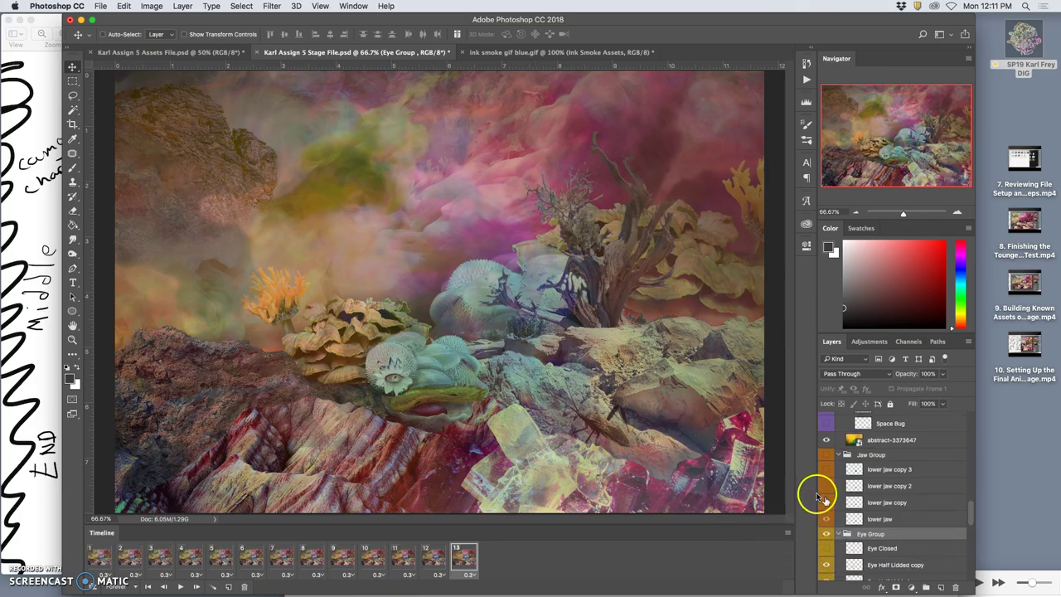
left_click(826, 455)
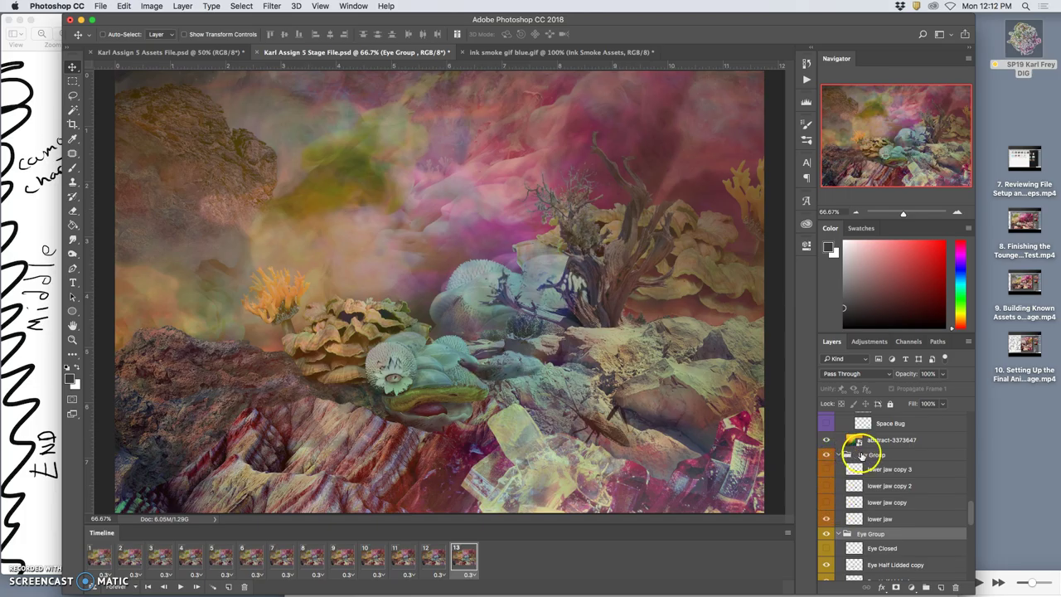
left_click(826, 469)
left_click(825, 501)
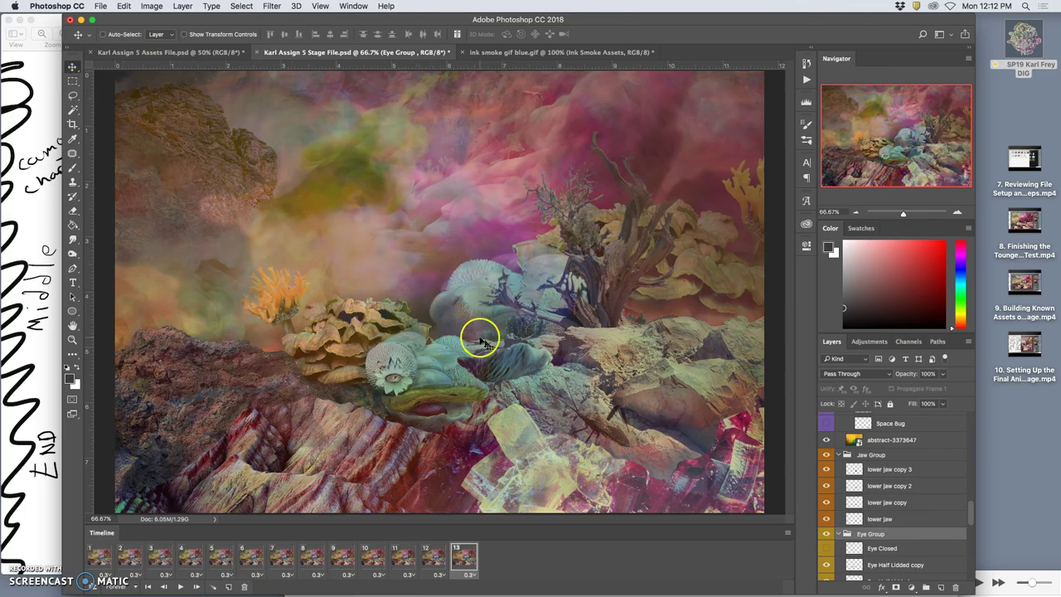
Move the Jaw Group onto the foreground creature's mouth in frame 13 and hide the lower jaw copy 3 layer.
left_click_drag(509, 355, 489, 389)
left_click(868, 455)
left_click(866, 469)
left_click(864, 455)
left_click_drag(503, 360, 439, 414)
left_click(824, 469)
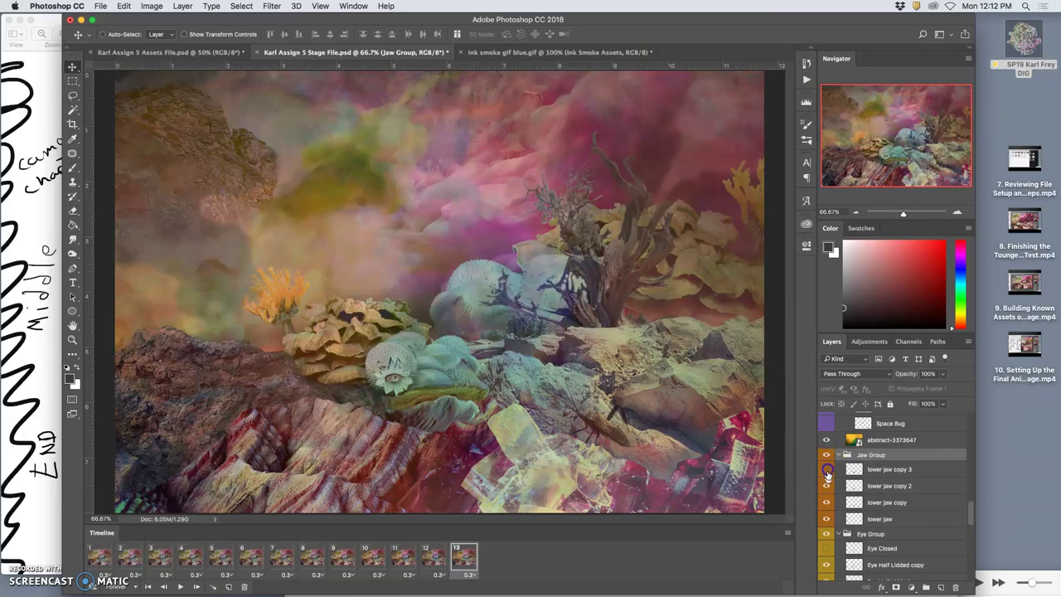
In frame 13, hide the lower jaw copy 2 layer, nudge the Jaw Group slightly and keep lower jaw copy and lower jaw visible.
left_click(827, 486)
left_click(827, 501)
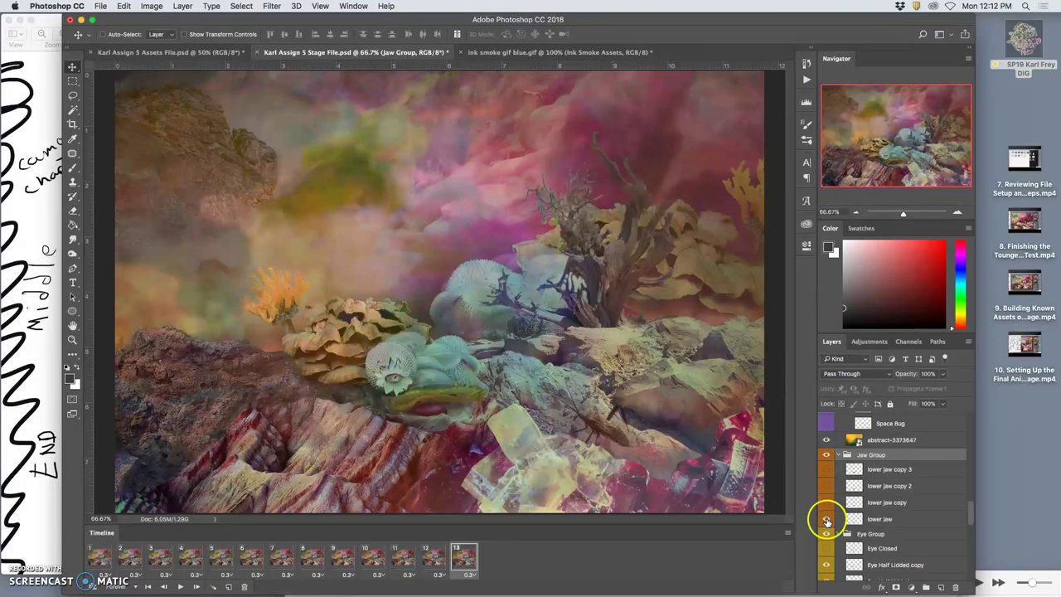
left_click(826, 519)
left_click(826, 519)
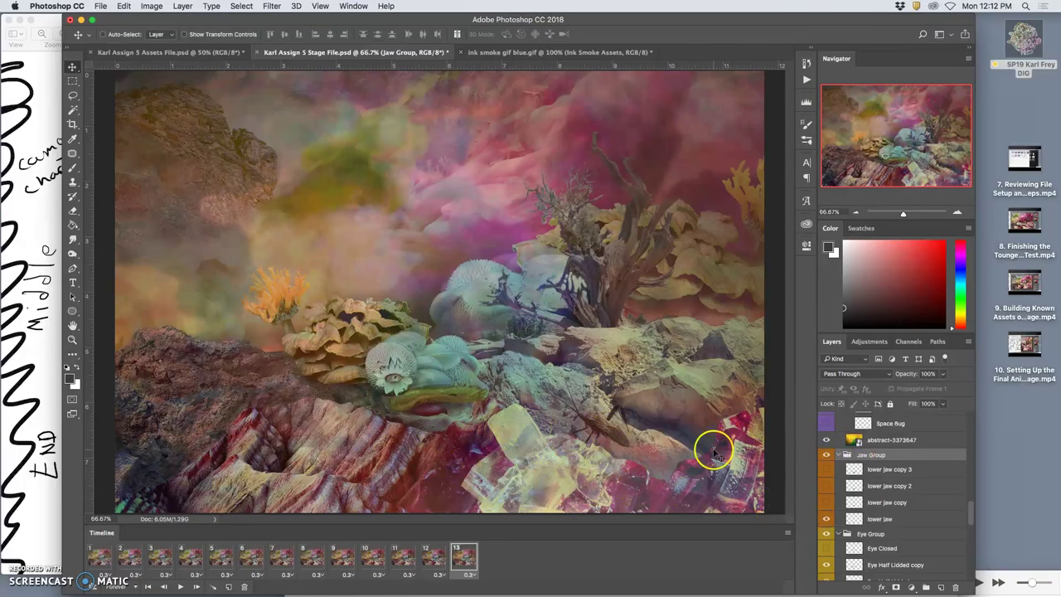
left_click_drag(440, 422, 443, 422)
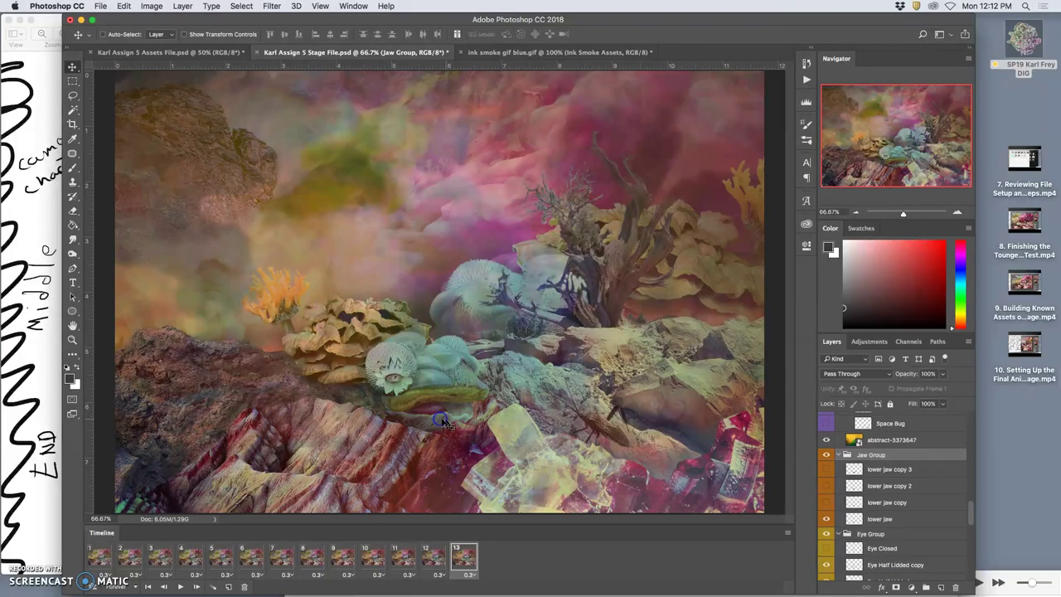
left_click(826, 502)
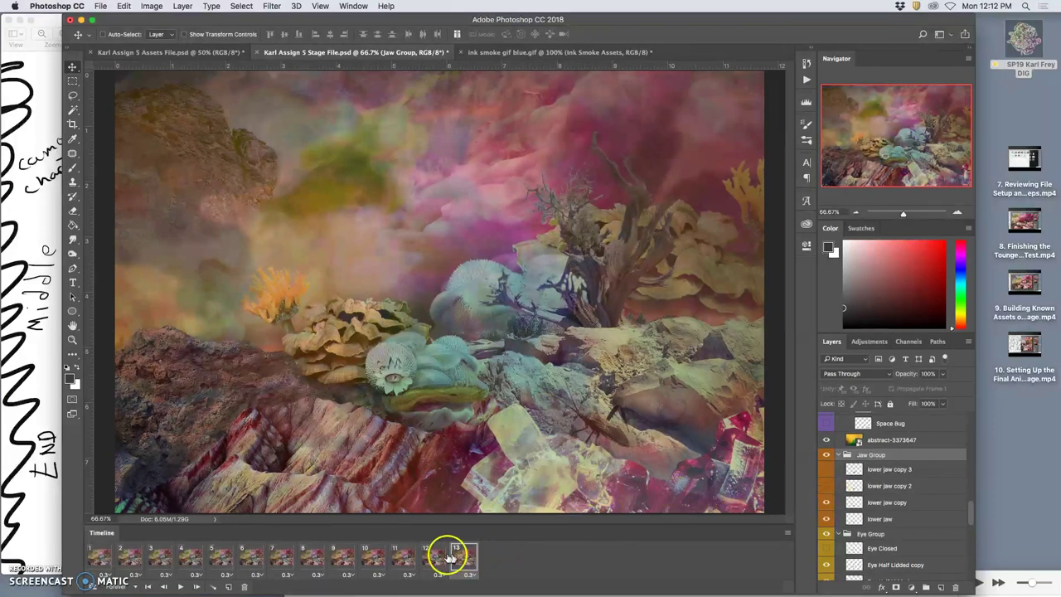
Compare frames 12 and 13 repeatedly to check how the creature's eye and jaw move.
left_click(434, 557)
left_click(463, 557)
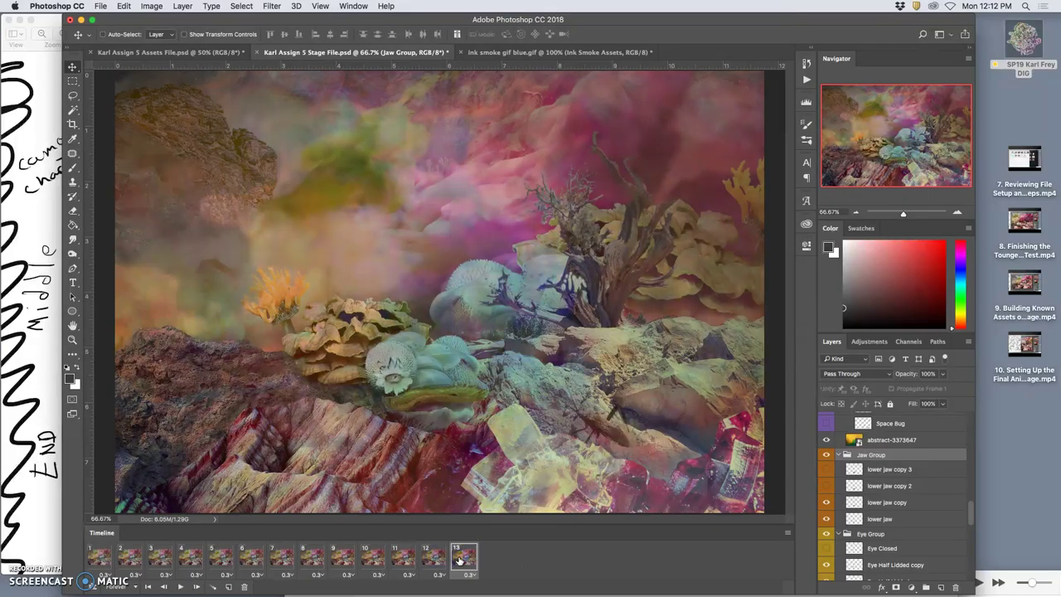
left_click(431, 560)
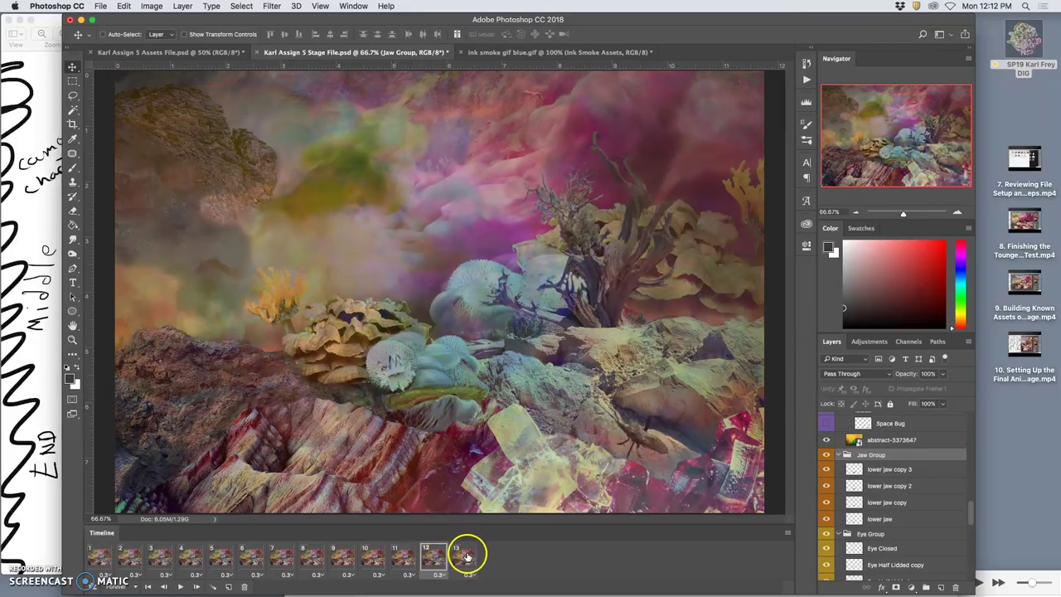
left_click(465, 557)
left_click(434, 559)
left_click(462, 557)
left_click(522, 531)
left_click(429, 561)
left_click(454, 557)
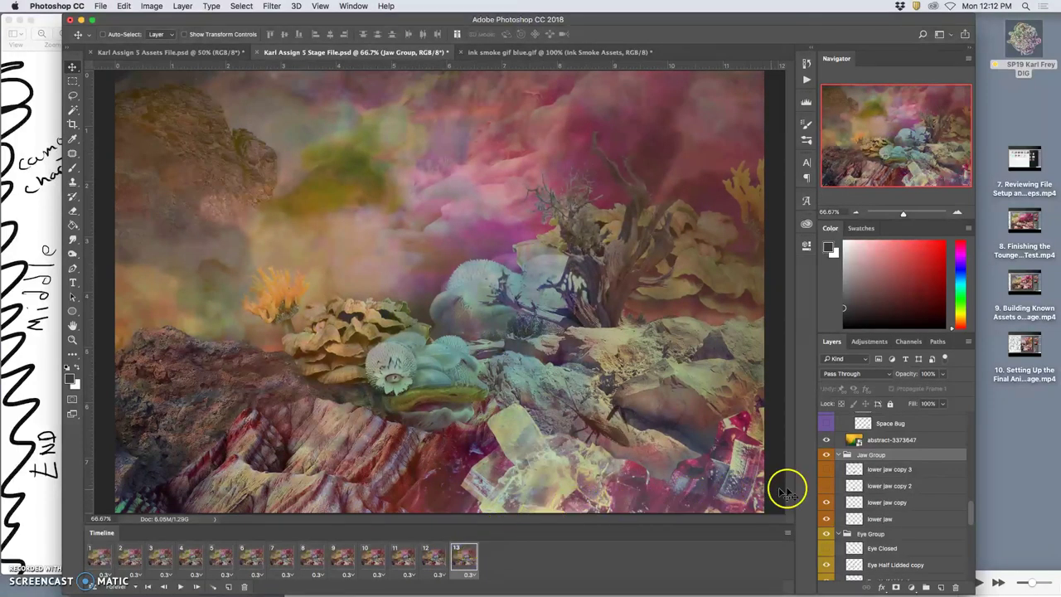
Expand and show the Tounge Group in frame 13, with Tounge copy 7 hidden and Tounge copy 2 shown.
scroll(867, 500, "down", 2)
scroll(867, 500, "down", 2)
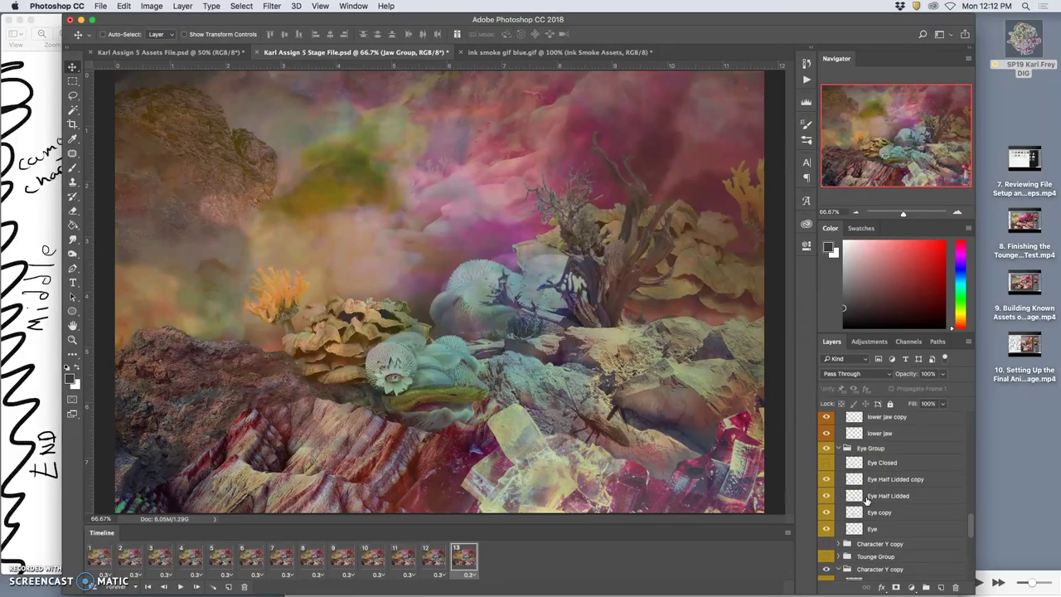
scroll(867, 499, "up", 7)
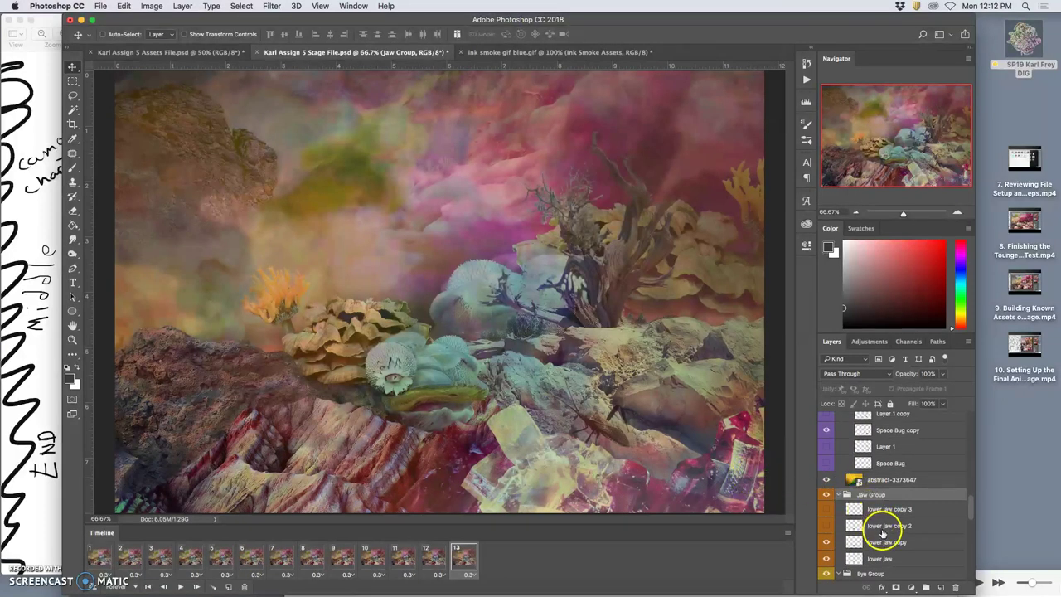
scroll(882, 534, "down", 8)
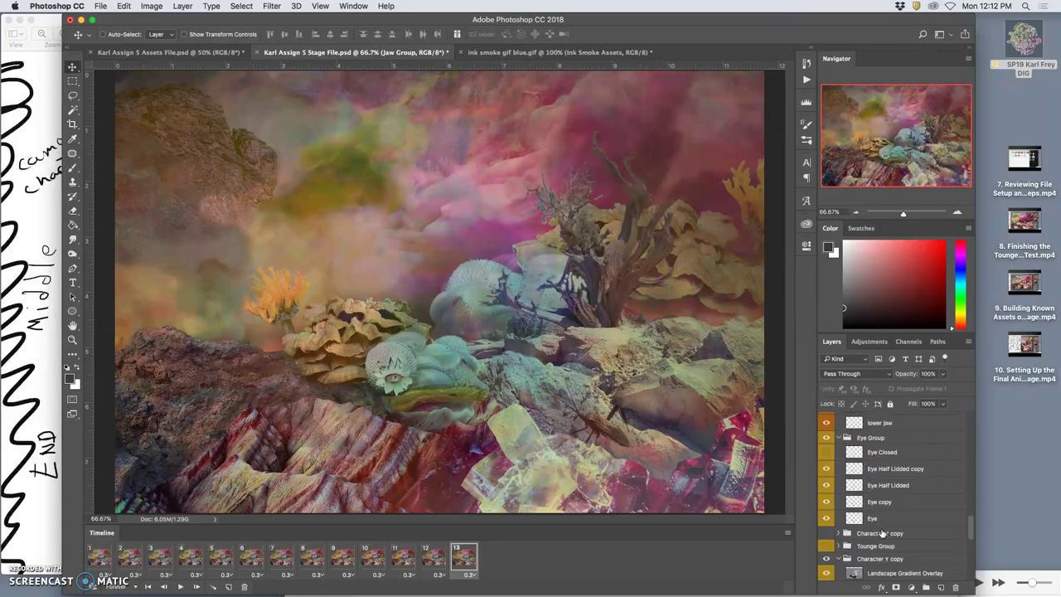
left_click(826, 534)
left_click(826, 536)
left_click(838, 545)
scroll(876, 545, "down", 3)
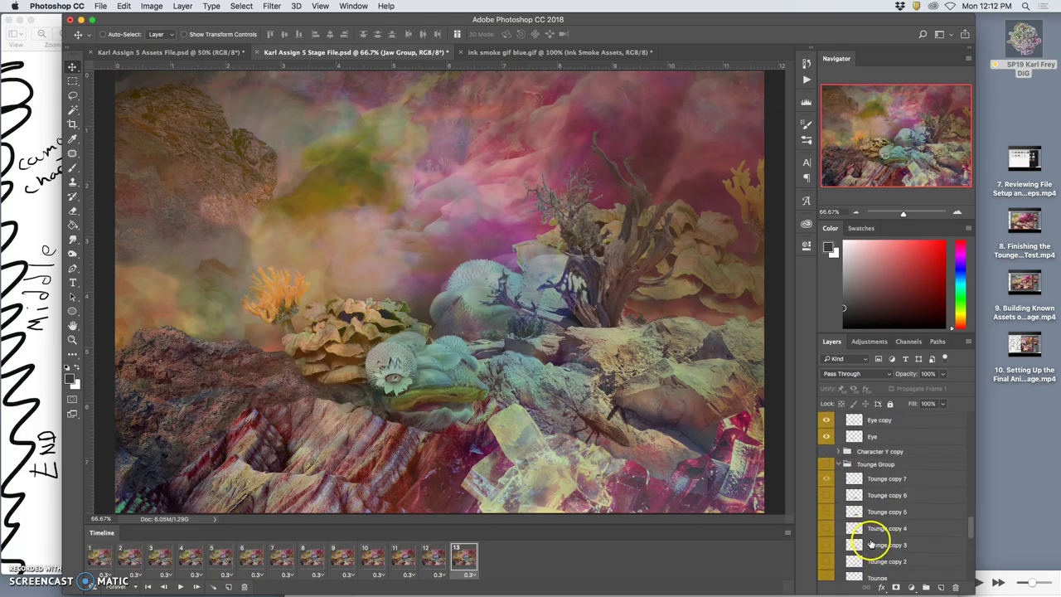
left_click(826, 464)
left_click(826, 479)
scroll(833, 493, "down", 2)
left_click(826, 549)
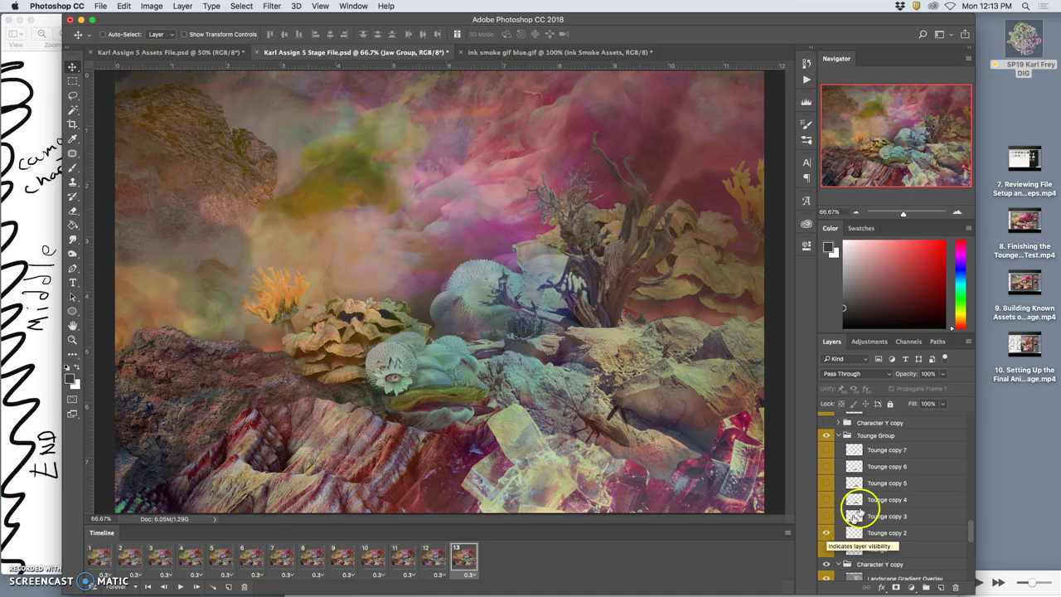
Raise the Tounge Group in the layer stack into the Jaw Group, directly above the lower jaw copy layer.
left_click(871, 440)
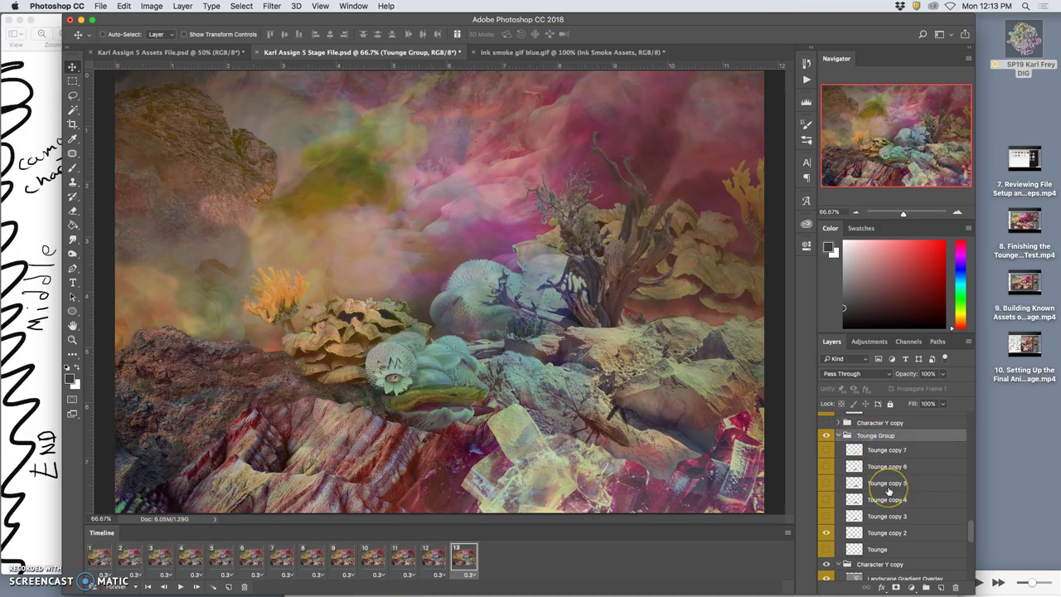
key("super+bracketright")
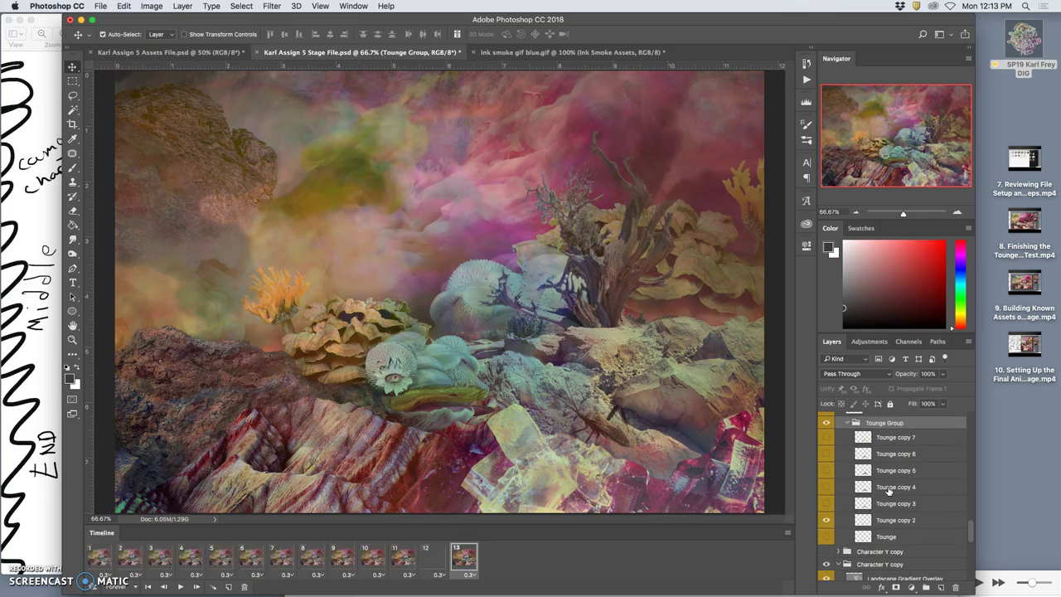
key("super+bracketright")
key("super+bracketright")
key("super+bracketright")
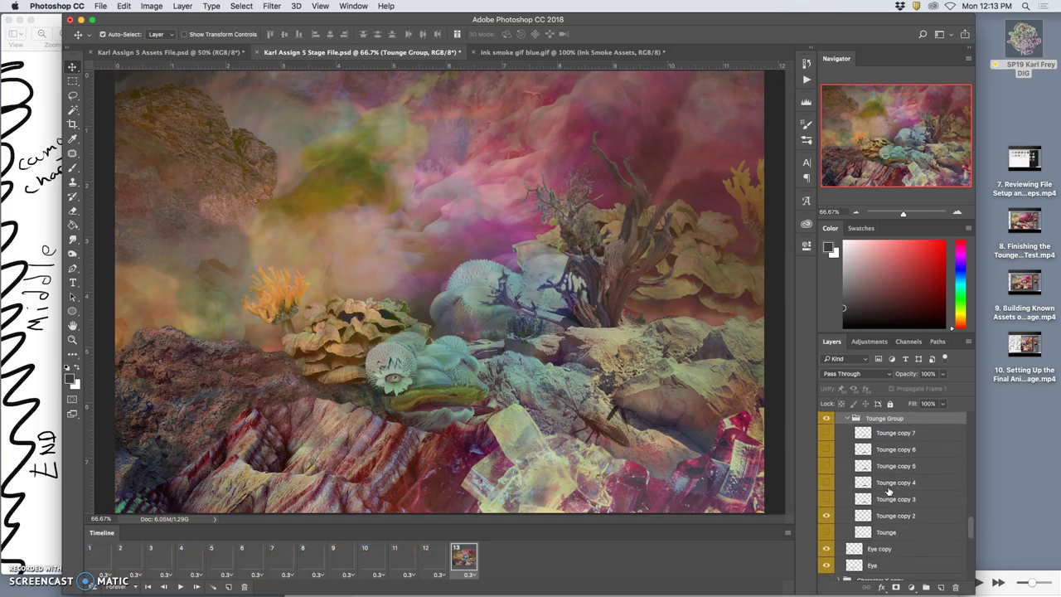
key("super+bracketright")
key("super+bracketright")
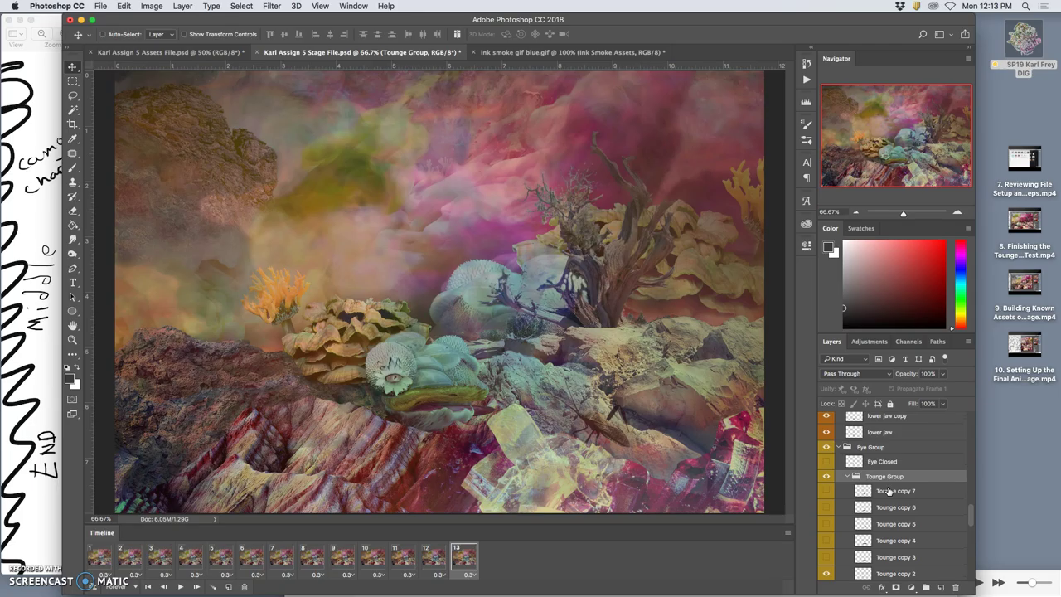
key("super+bracketright")
key("super+bracketright")
key("super+bracketright")
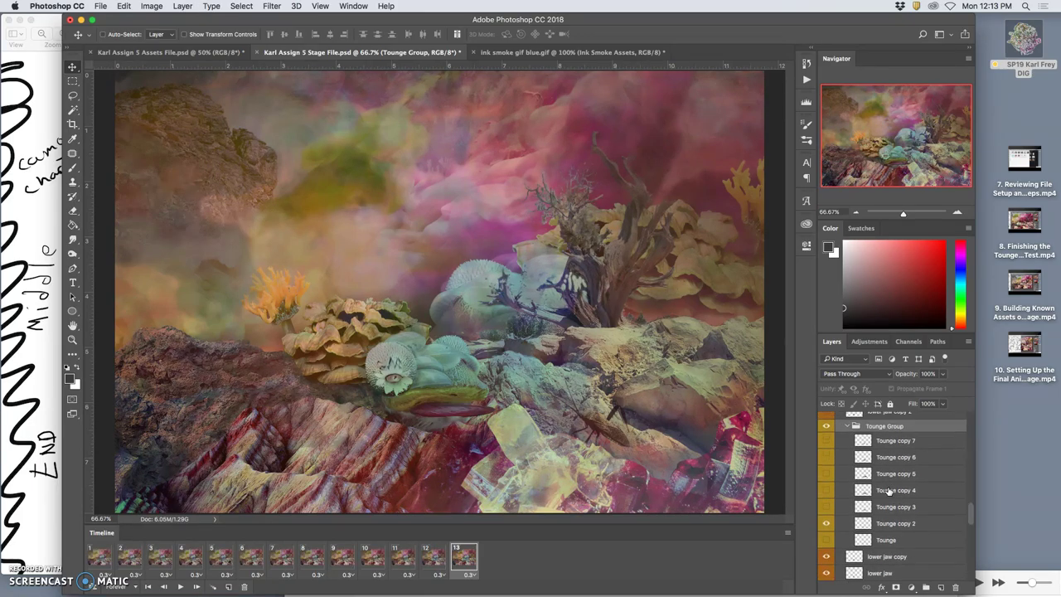
key("super+bracketleft")
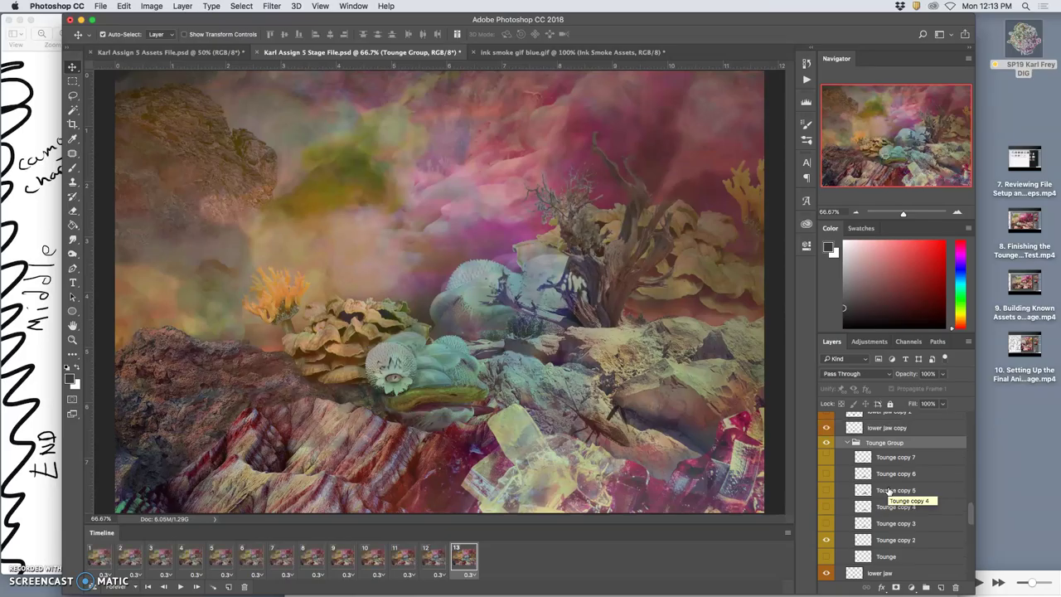
key("super+bracketright")
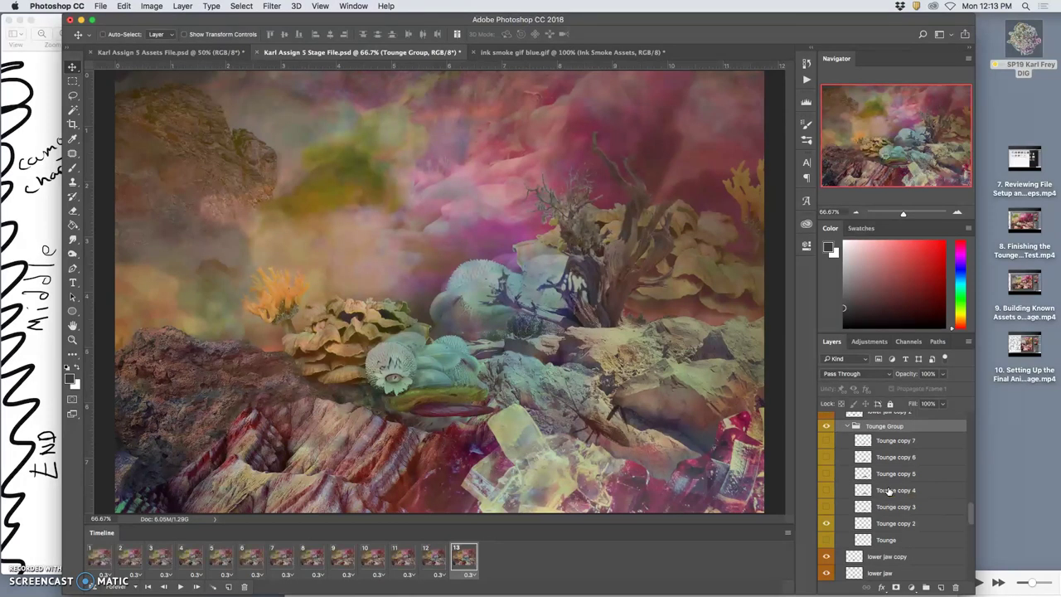
Compare frames 12 and 13 to check how the tongue appears in the creature's mouth.
left_click(426, 562)
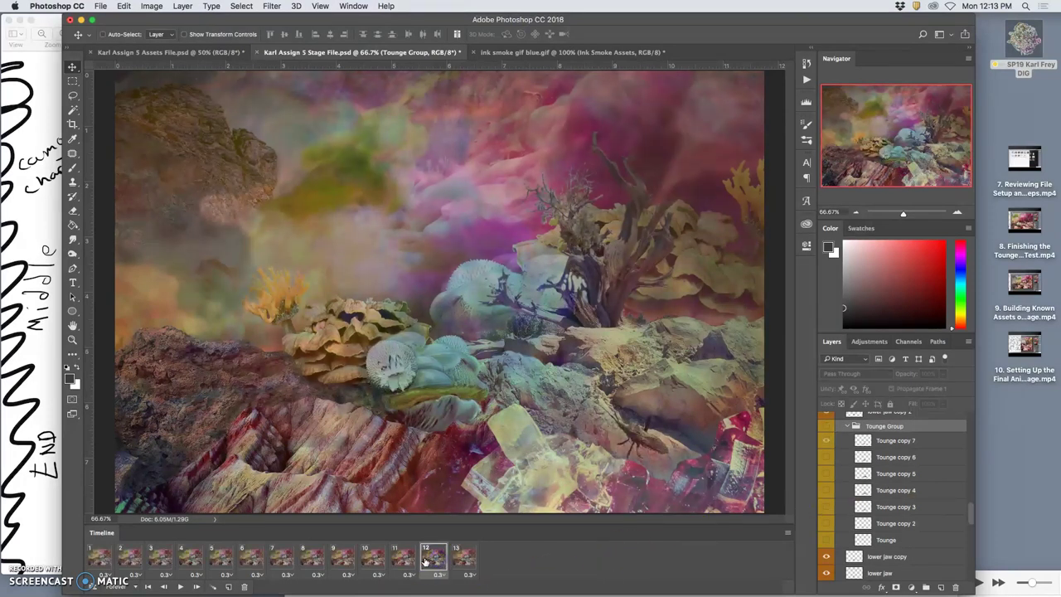
left_click(464, 559)
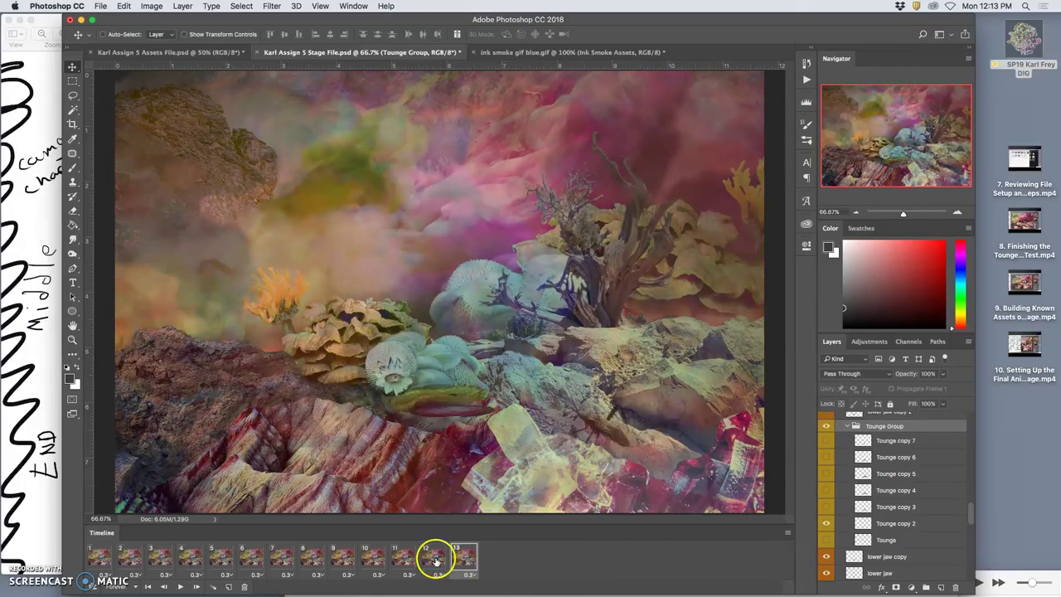
left_click(435, 561)
left_click(462, 560)
left_click(435, 561)
left_click(462, 559)
left_click(437, 561)
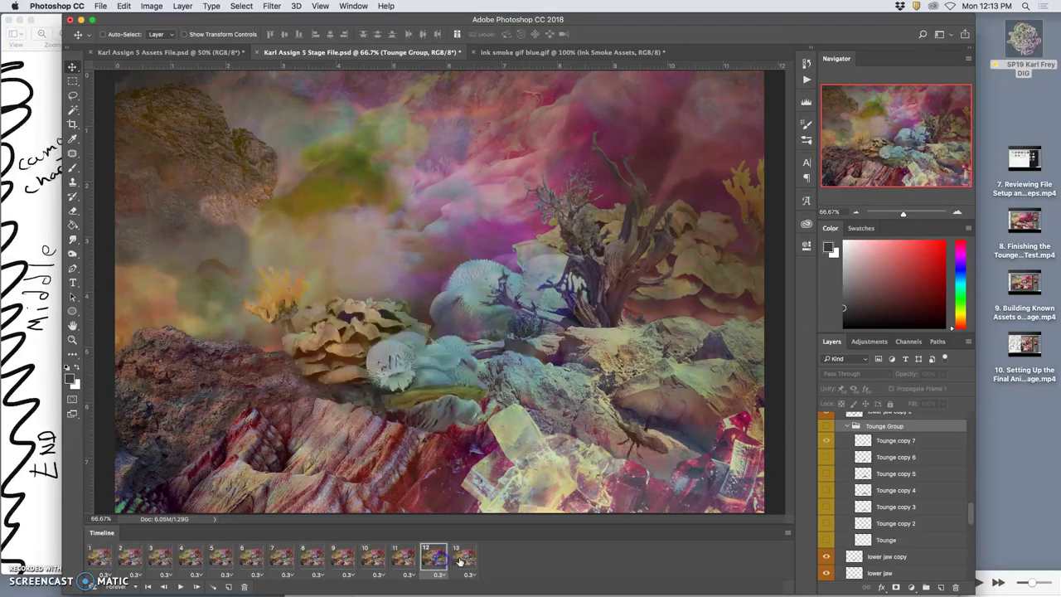
left_click(462, 559)
Recheck frames 12 and 13, and duplicate frame 13 as frame 14.
scroll(848, 525, "up", 5)
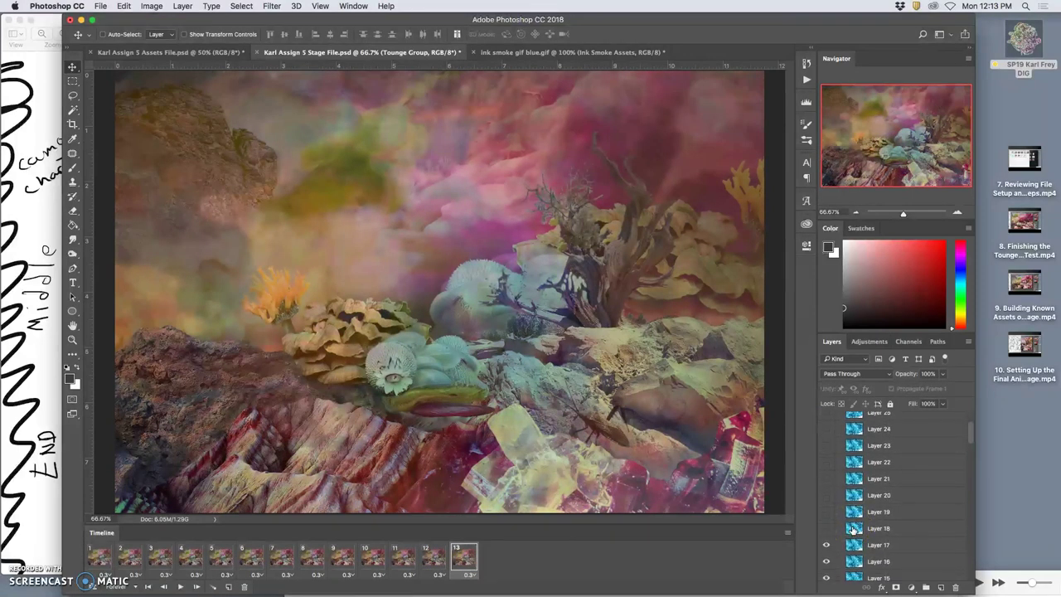
left_click(437, 561)
left_click(464, 558)
left_click(510, 565)
left_click(230, 587)
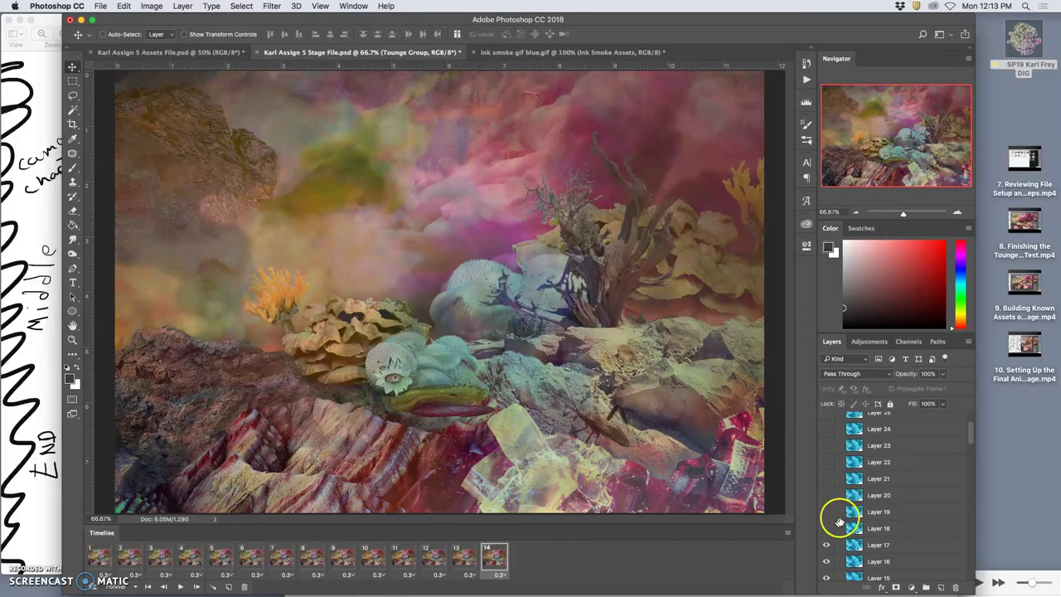
Check the color overlay layers in frame 14 and set the abstract-3880167_1920 layer's opacity to 27%.
scroll(868, 510, "down", 8)
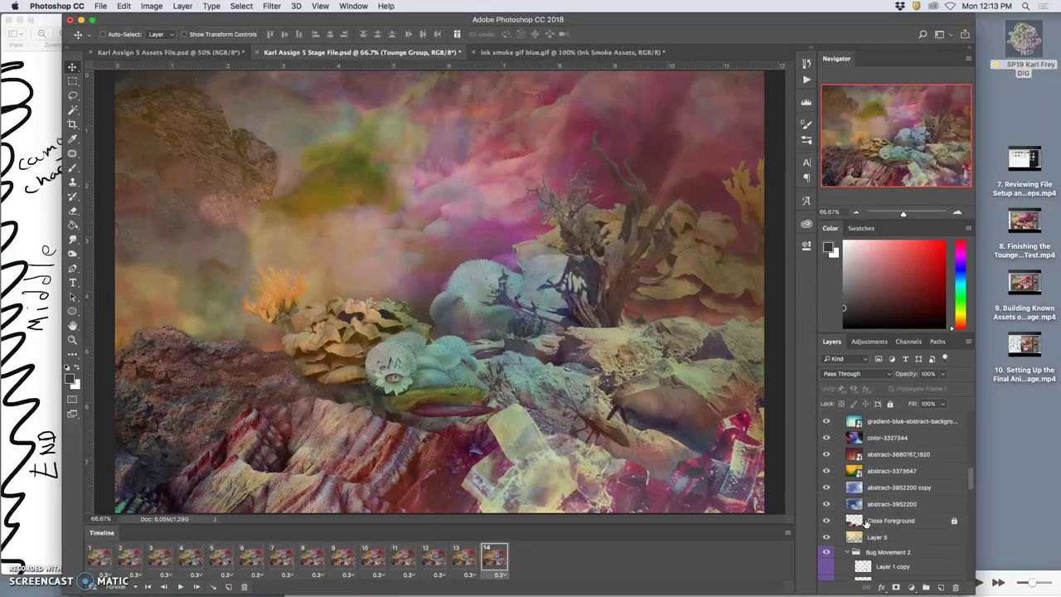
left_click(826, 438)
left_click(826, 439)
left_click(826, 455)
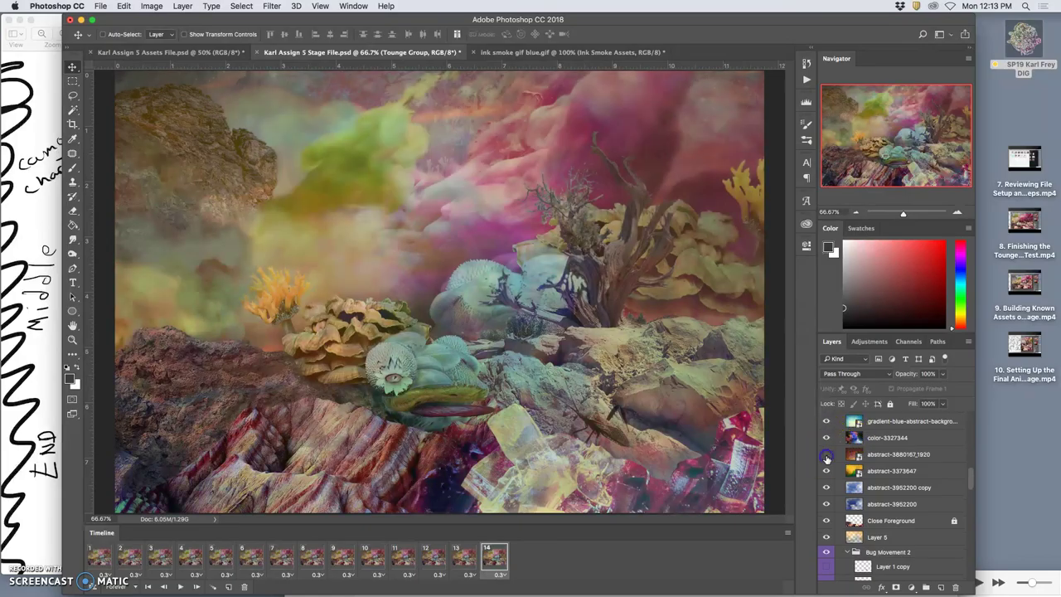
left_click(826, 455)
left_click(887, 454)
left_click(943, 374)
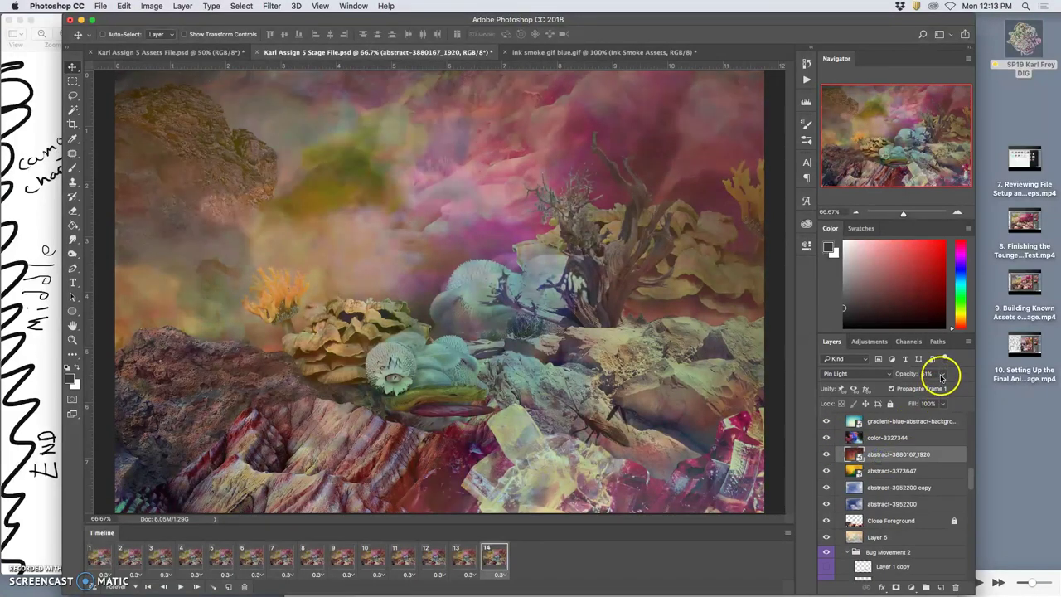
left_click(931, 387)
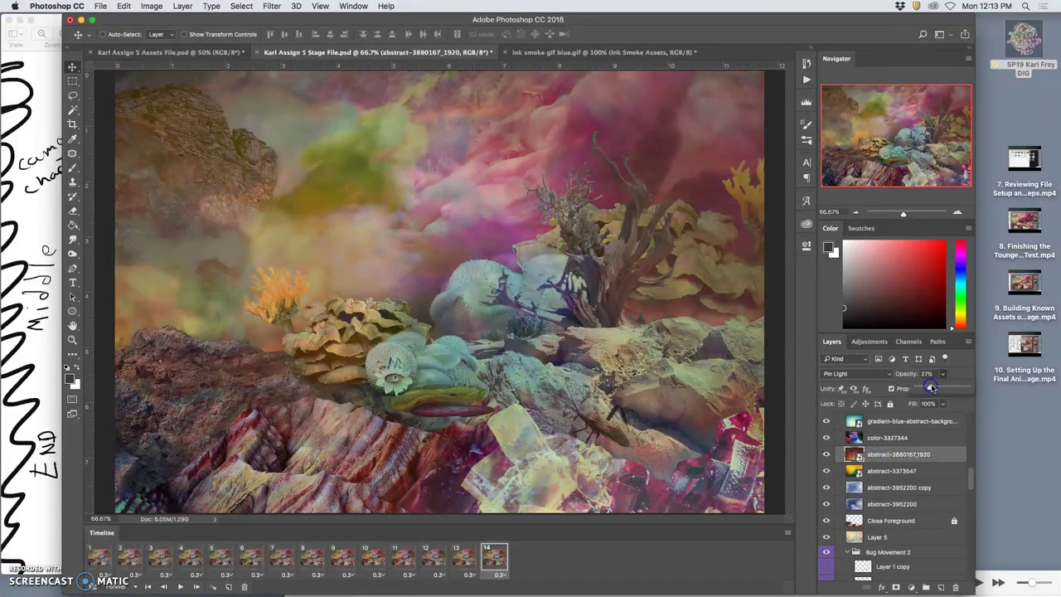
Set the abstract-3952200 layer's opacity to 33% in frame 14.
left_click(870, 504)
left_click(943, 373)
left_click(933, 388)
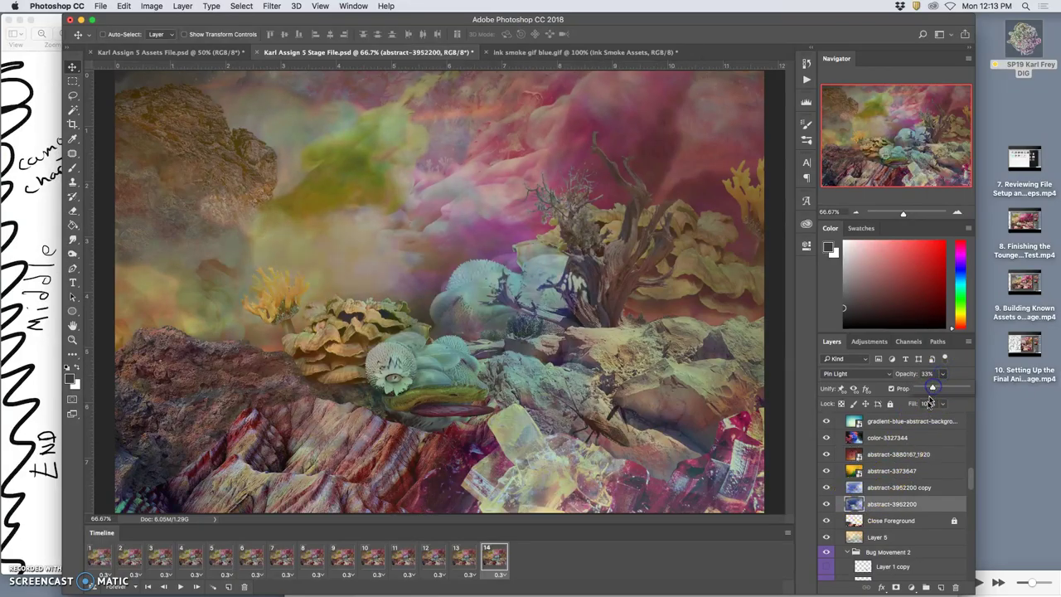
In frame 14's Bug Movement 2 group, show Layer 1 copy and hide Space Bug copy.
scroll(876, 539, "down", 3)
left_click(826, 500)
left_click(826, 500)
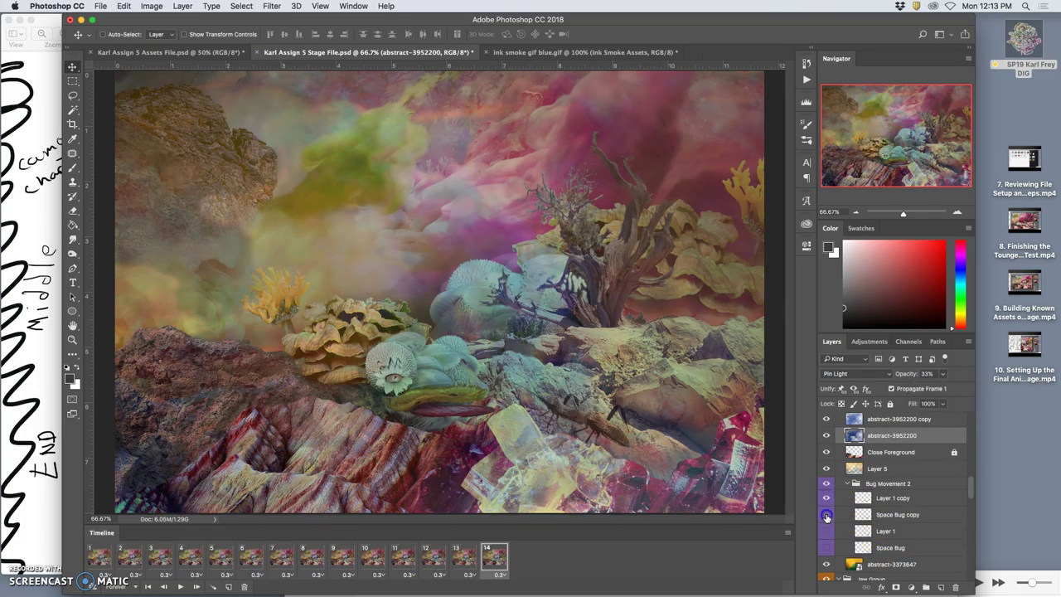
left_click(826, 516)
Briefly toggle the lower jaw copy 3 and lower jaw copy 2 layers in frame 14 to preview the jaw positions.
scroll(874, 536, "down", 3)
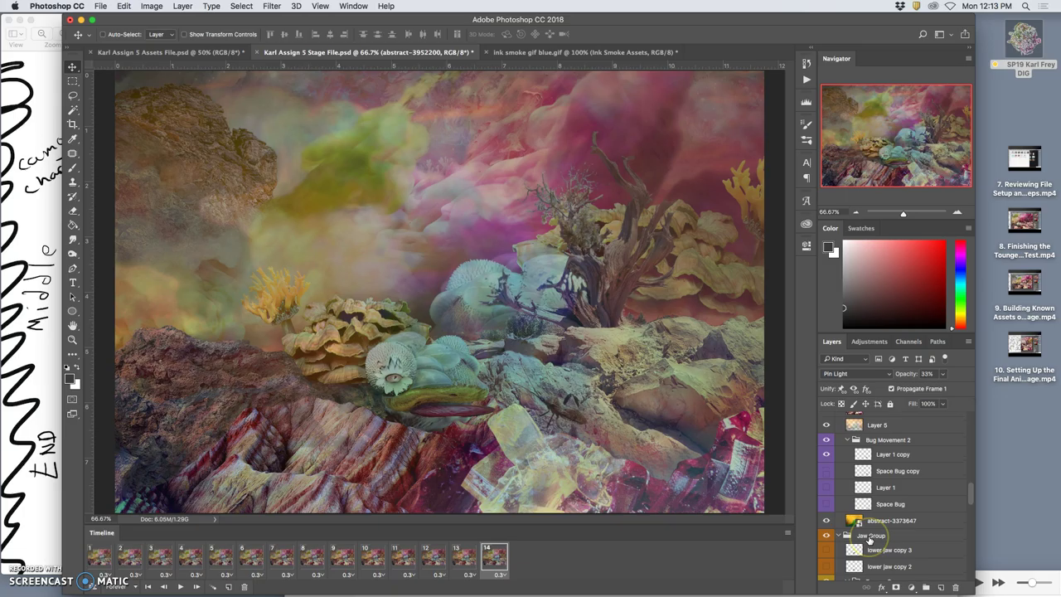
scroll(870, 539, "down", 1)
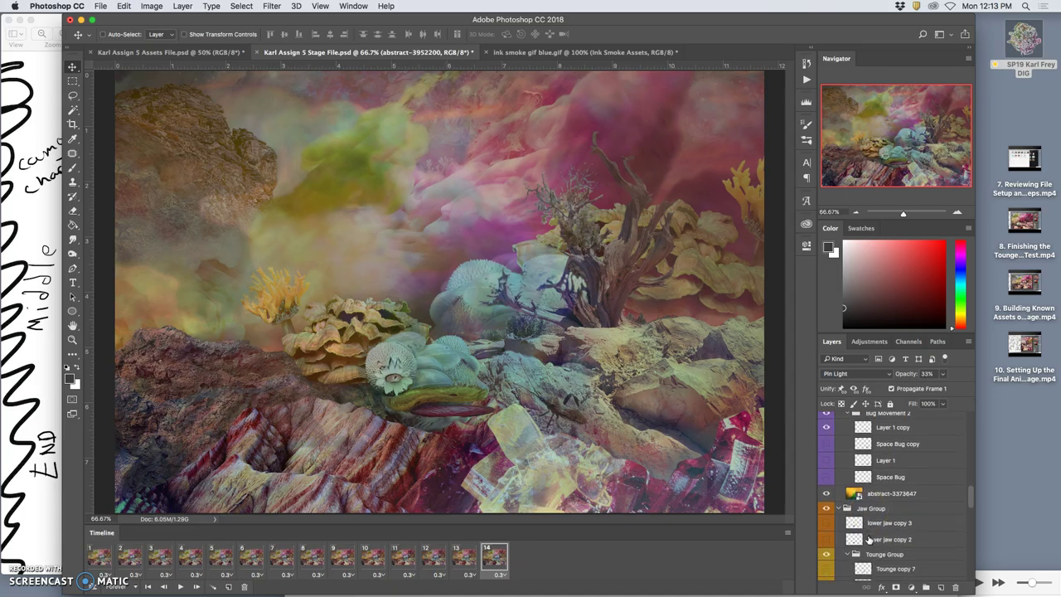
left_click(826, 523)
left_click(826, 523)
left_click(826, 539)
left_click(827, 539)
Show the Tounge copy 3 layer of the Tounge Group in frame 14.
scroll(827, 540, "down", 1)
scroll(827, 540, "down", 3)
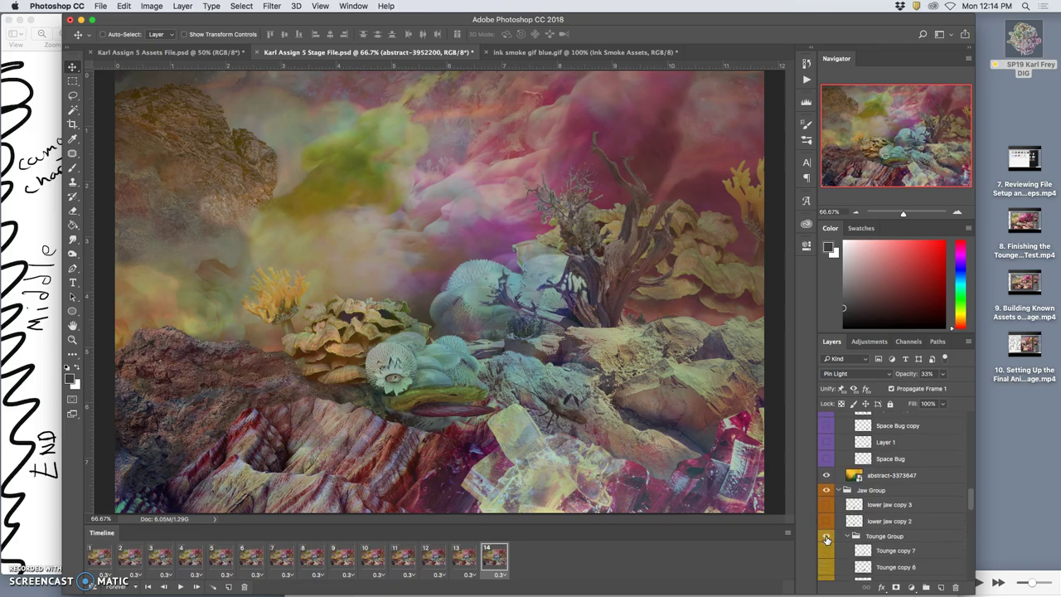
scroll(826, 539, "down", 3)
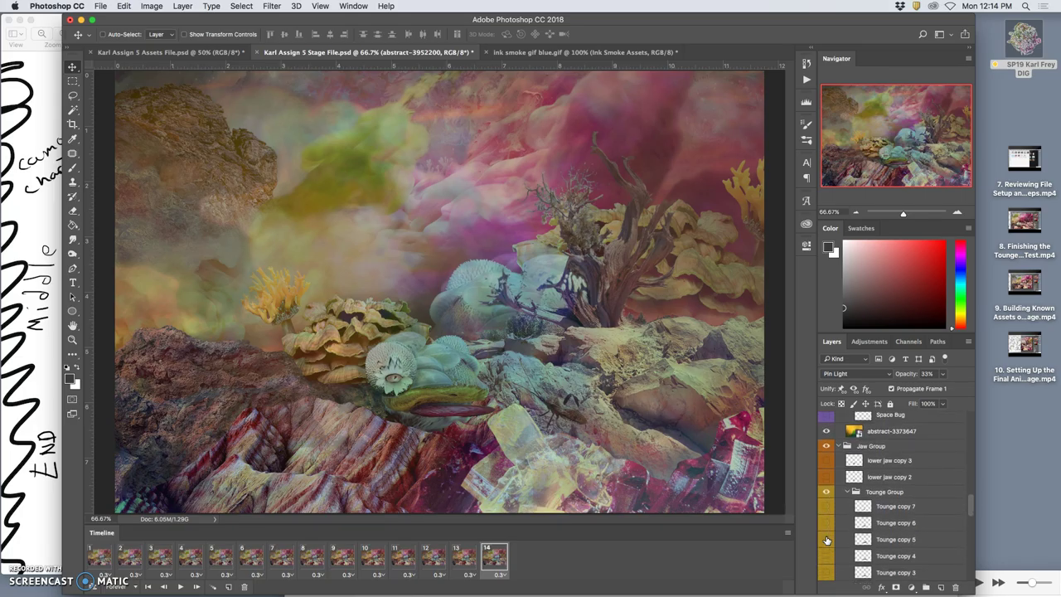
left_click(827, 547)
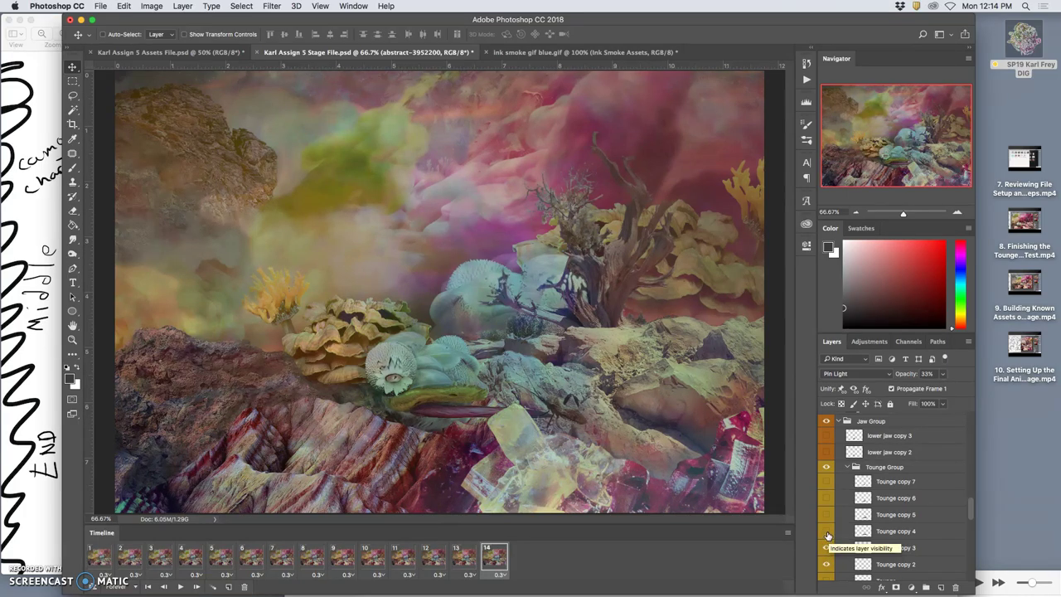
In frame 14, show Tounge copy 4 in place of Tounge copy 3, and hide Eye Half Lidded copy in the Eye Group.
left_click(827, 532)
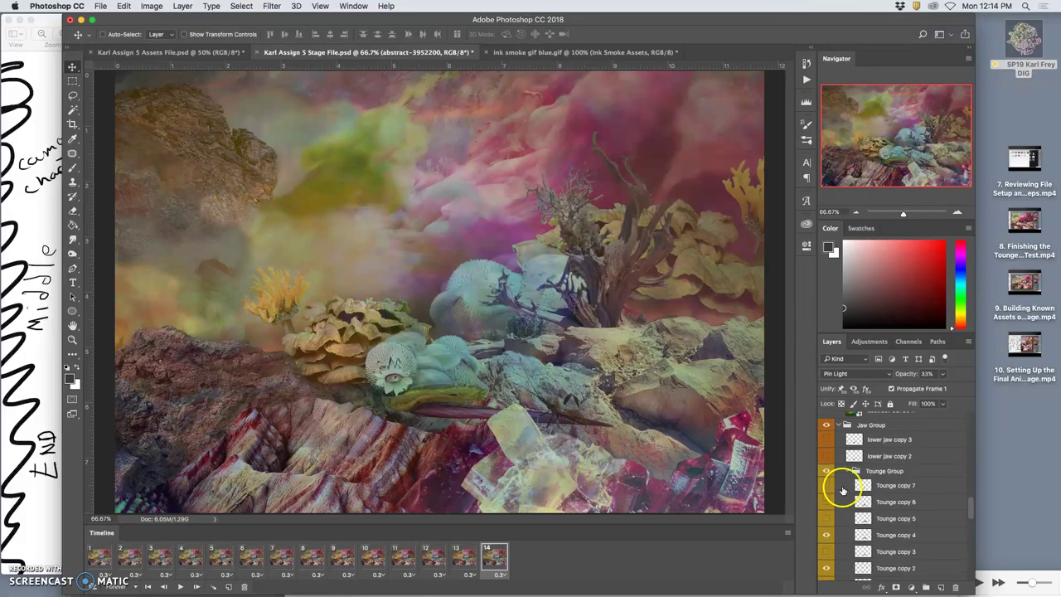
scroll(848, 493, "down", 5)
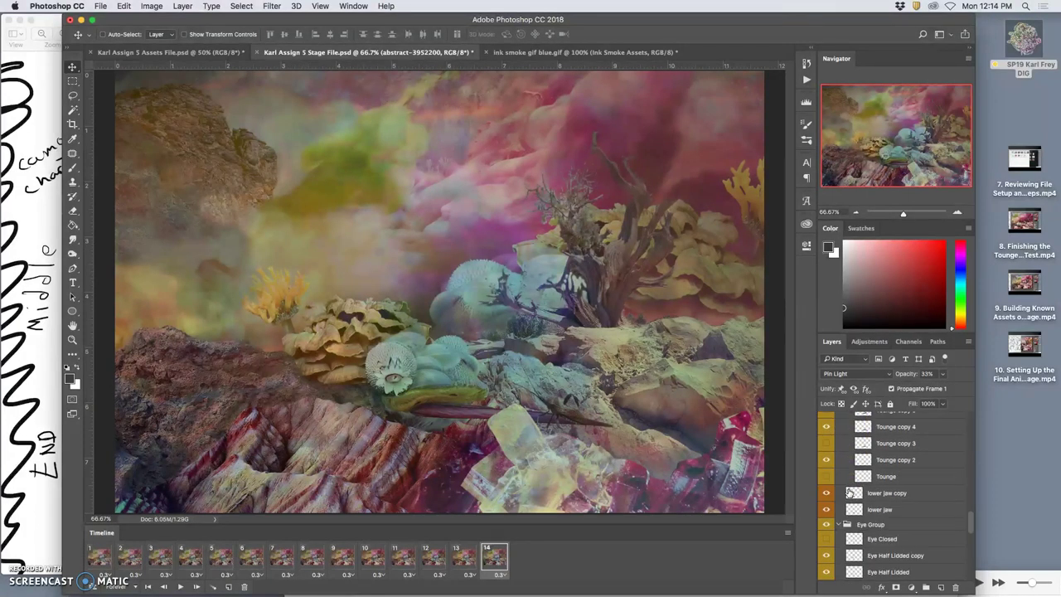
left_click(826, 538)
left_click(826, 556)
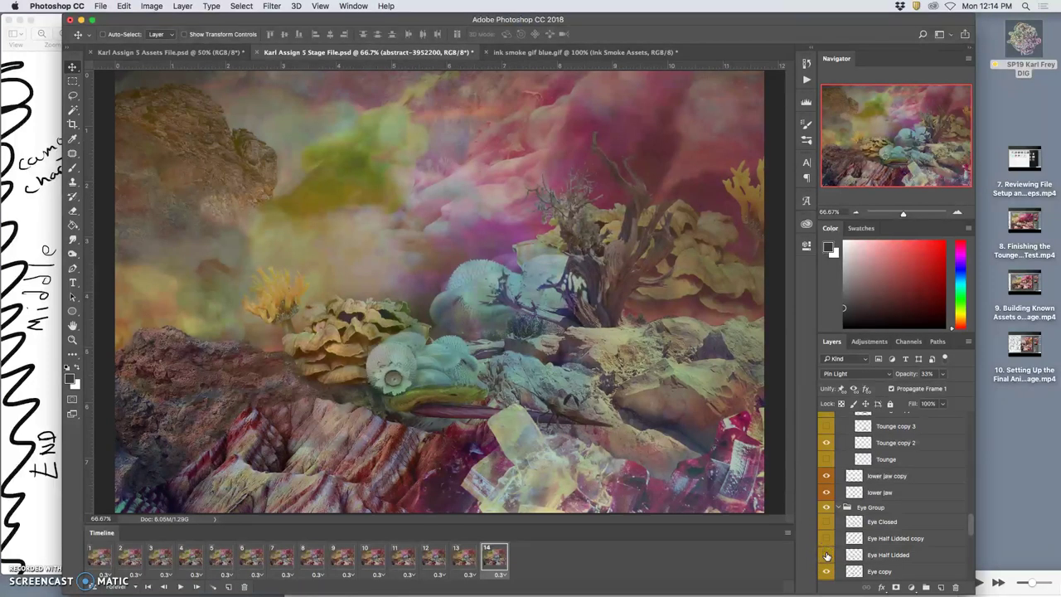
left_click(825, 555)
left_click(827, 540)
left_click(827, 540)
Check the Character Y copy groups in frame 14 by briefly toggling visibility, and collapse the expanded group.
scroll(834, 543, "down", 3)
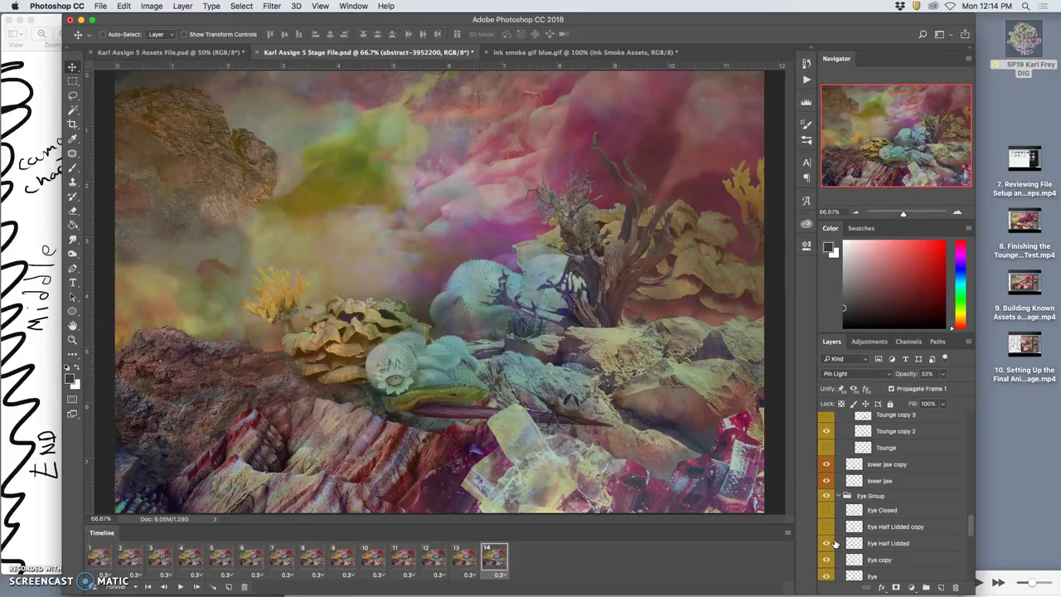
scroll(835, 543, "down", 1)
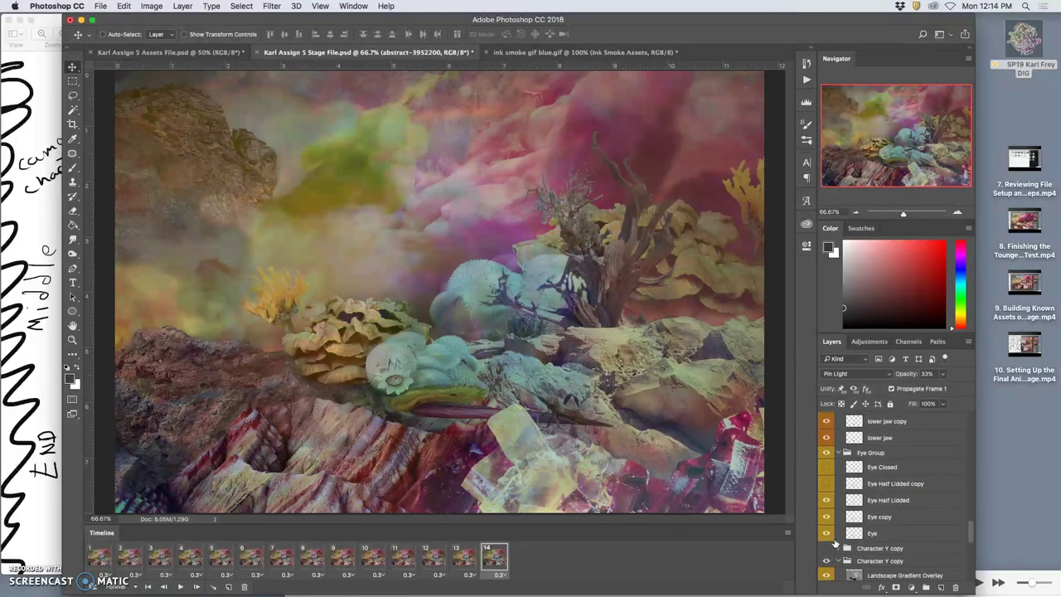
scroll(835, 543, "down", 2)
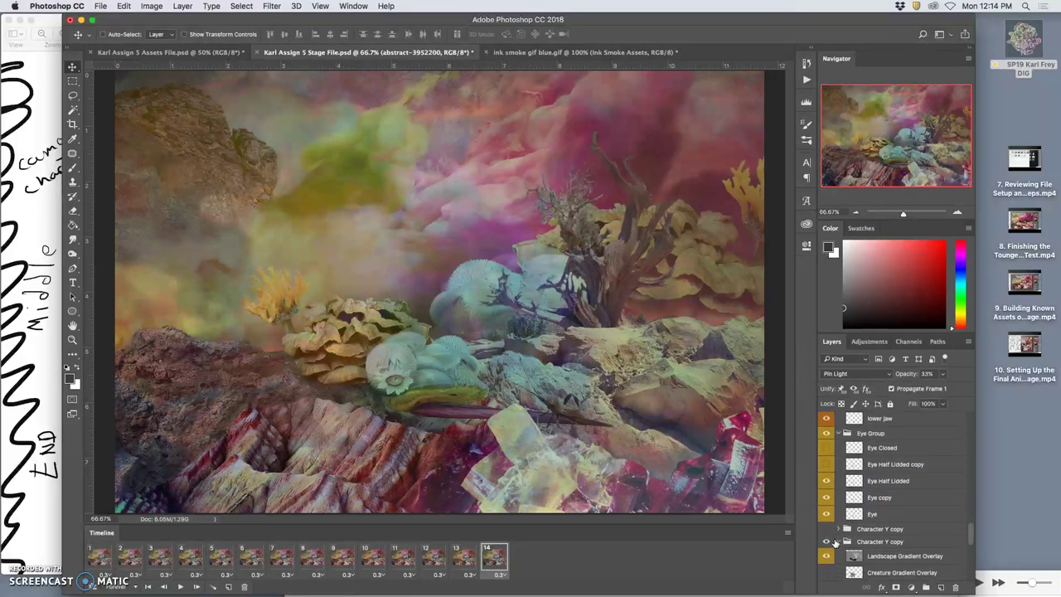
scroll(834, 543, "down", 5)
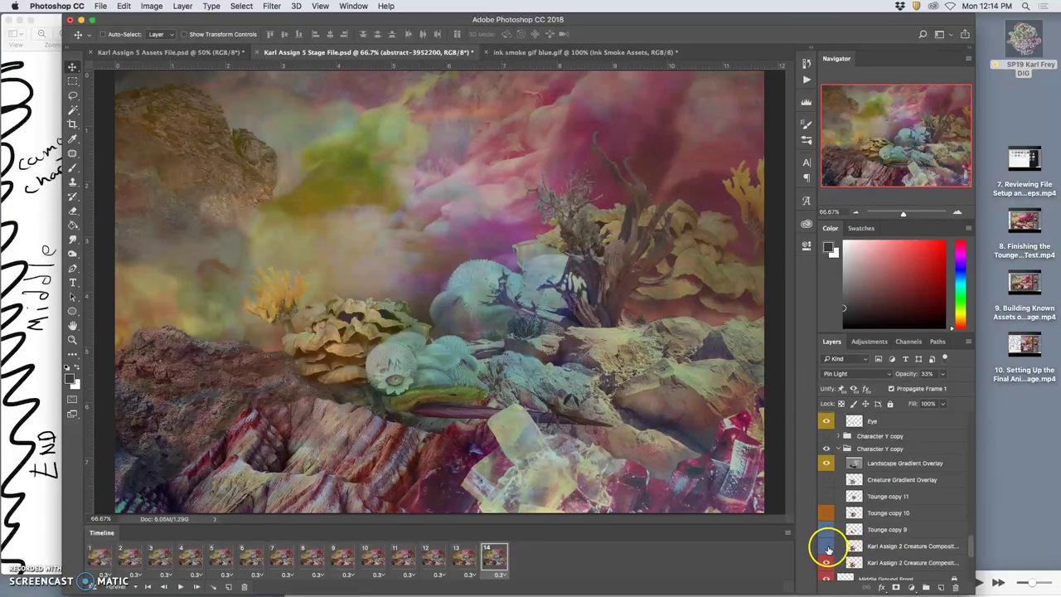
left_click(826, 539)
left_click(827, 538)
left_click(837, 448)
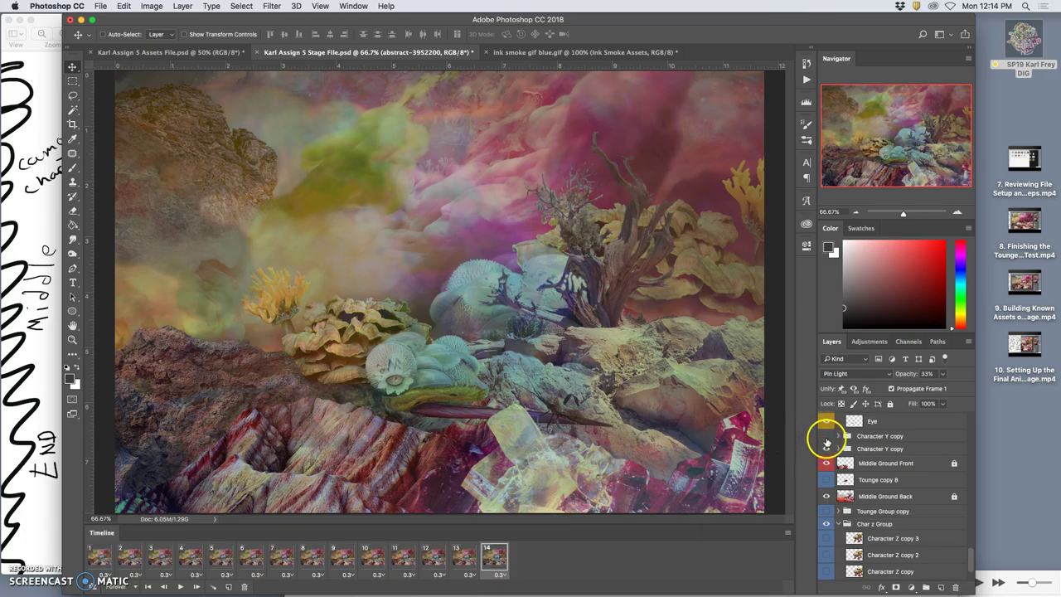
left_click(827, 438)
left_click(827, 440)
Compare frames 13 and 14 by switching back and forth between them.
left_click(464, 559)
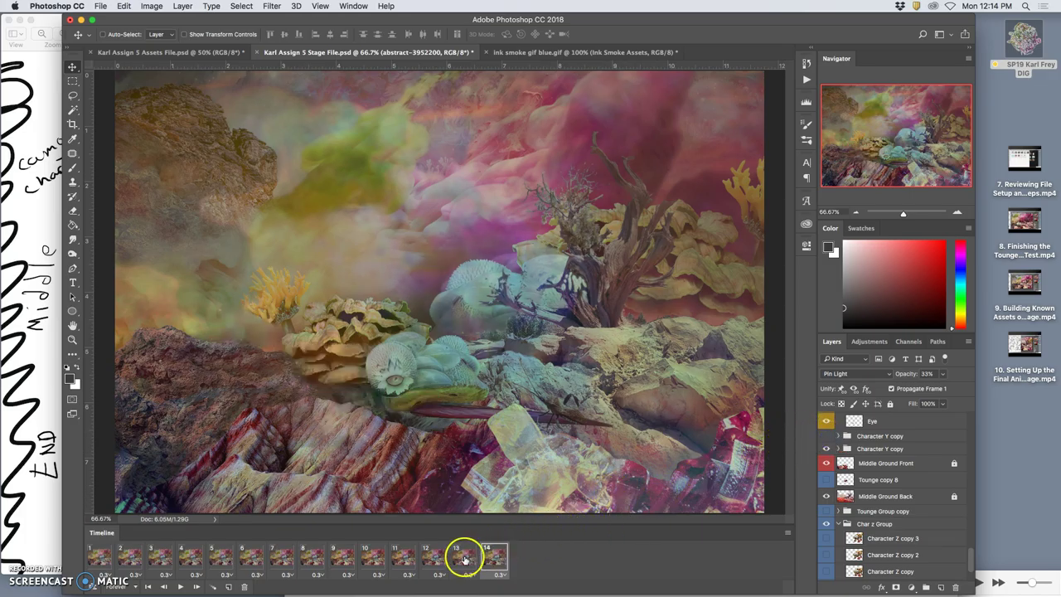
left_click(487, 559)
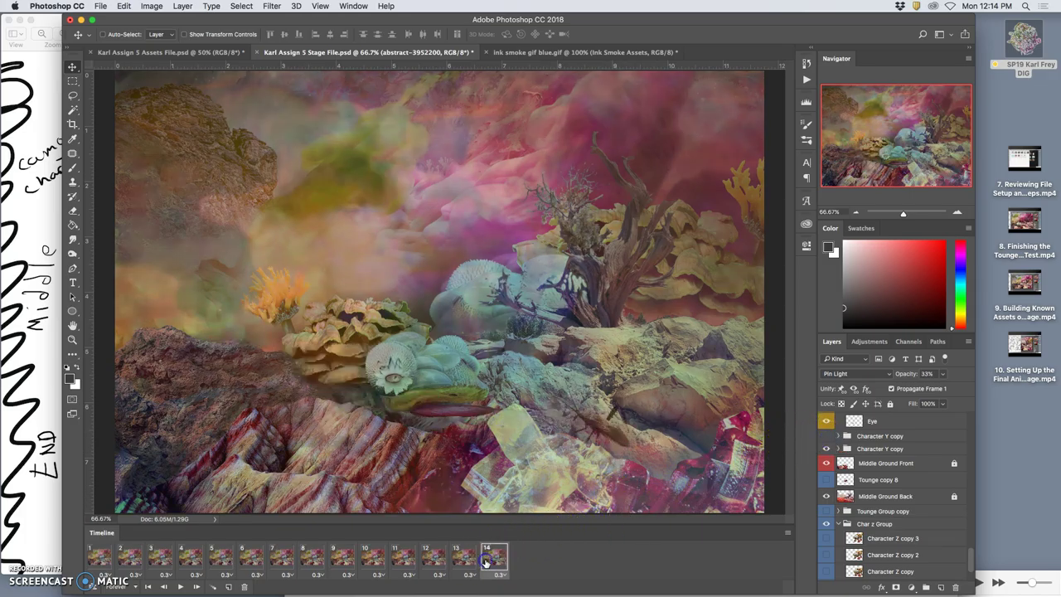
left_click(467, 560)
left_click(489, 561)
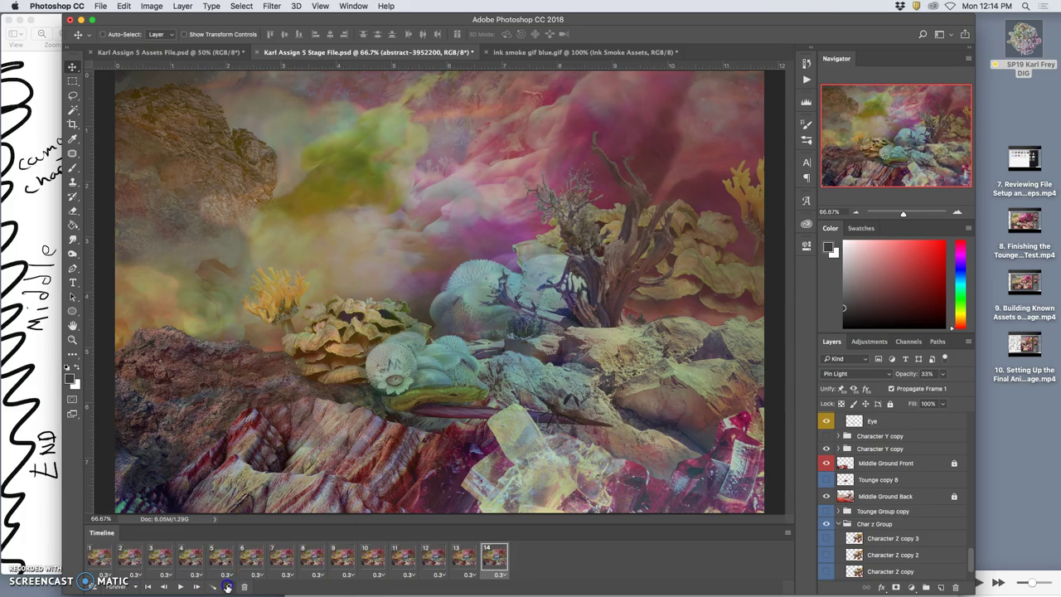
Duplicate frame 14 as frame 15 and set the abstract-3880167_1920 layer's opacity to 18% there.
left_click(227, 586)
scroll(861, 481, "up", 5)
scroll(861, 479, "up", 10)
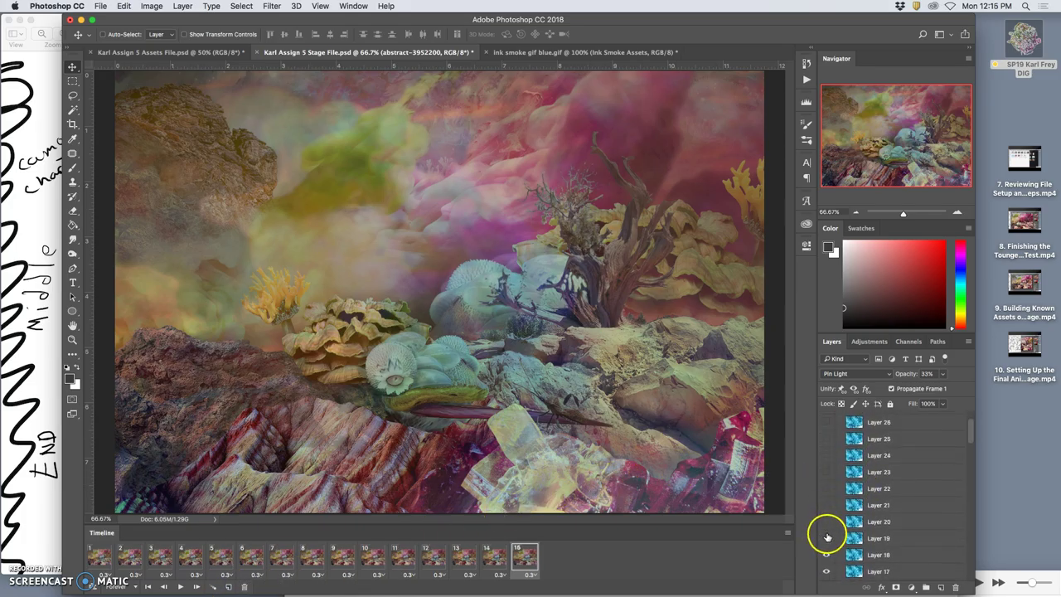
scroll(859, 538, "down", 10)
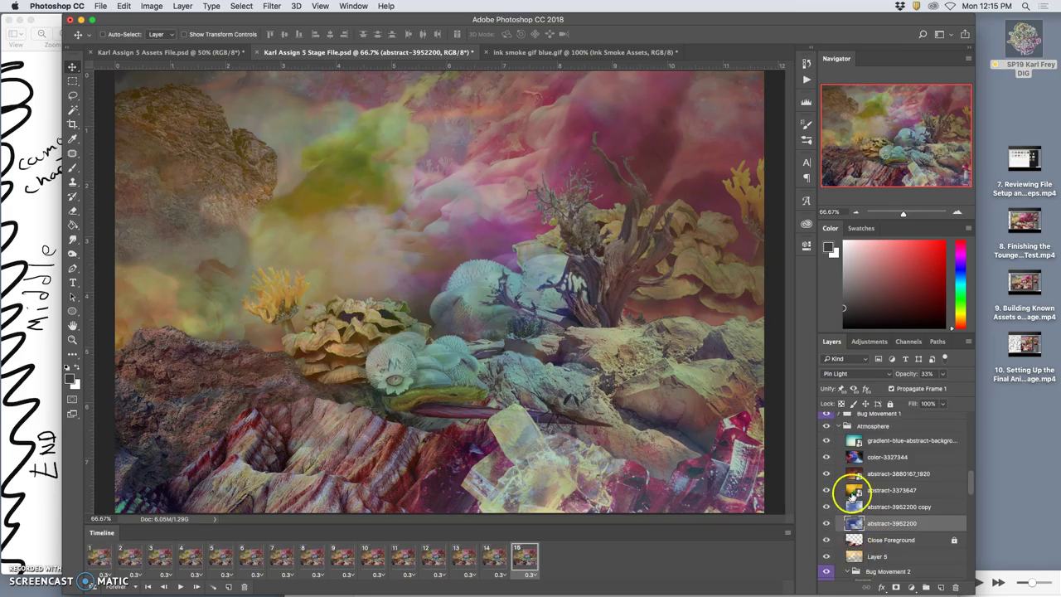
left_click(876, 478)
left_click_drag(942, 374, 931, 386)
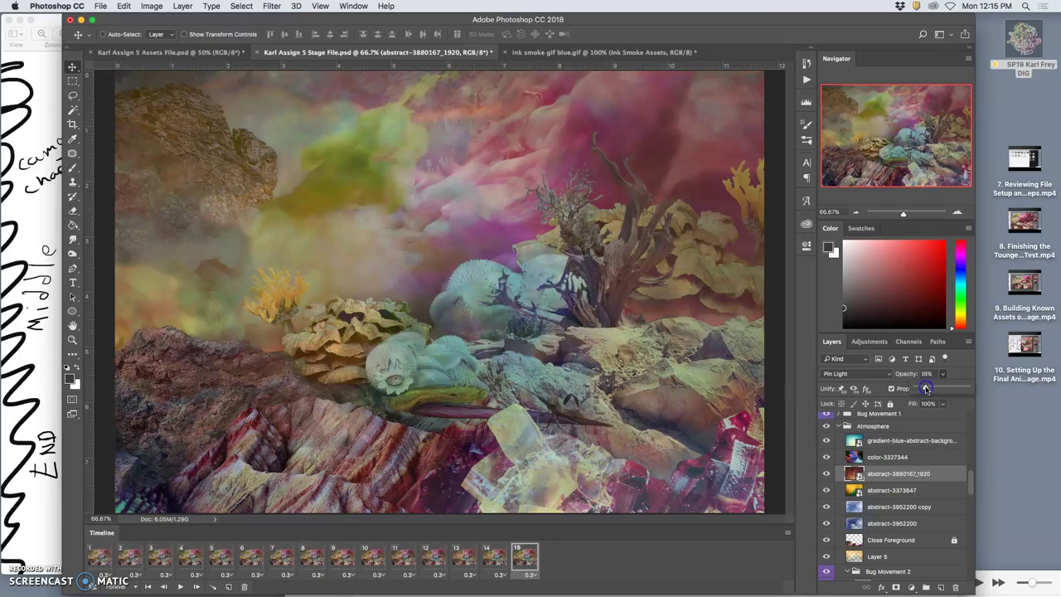
Increase the opacity of the color-3327344 layer in frame 15.
left_click(887, 457)
left_click(942, 374)
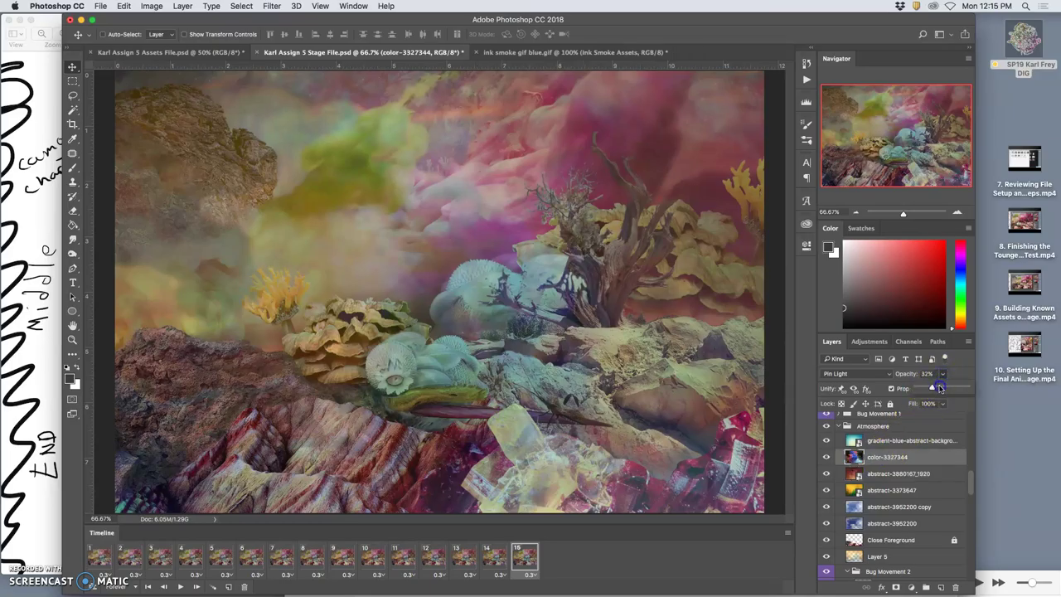
left_click_drag(939, 387, 940, 387)
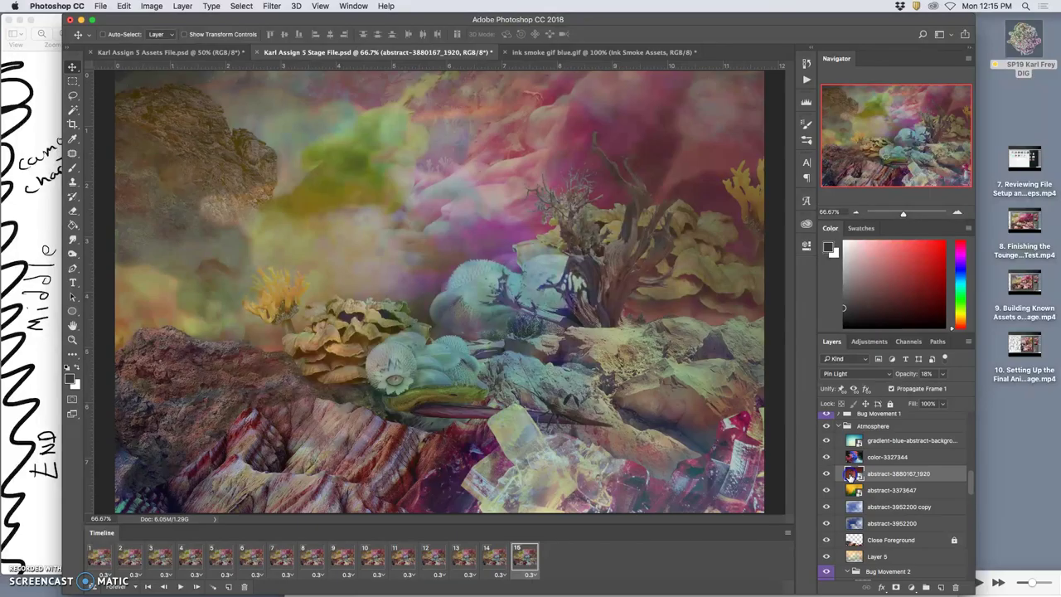
Rasterize the abstract-3880167_1920 smart object layer in the Atmosphere group.
right_click(850, 475)
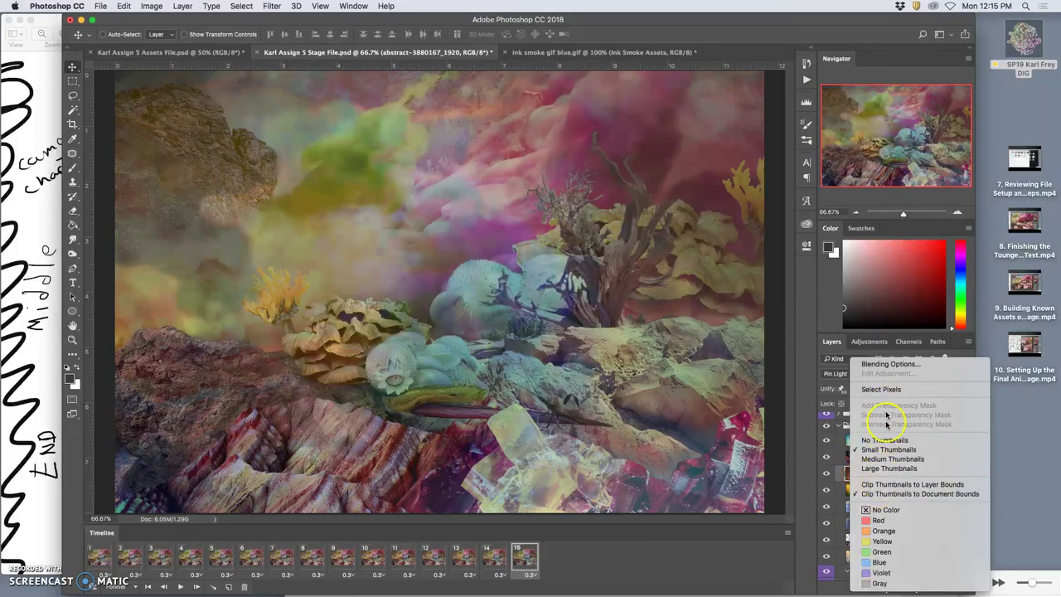
left_click(859, 469)
right_click(881, 473)
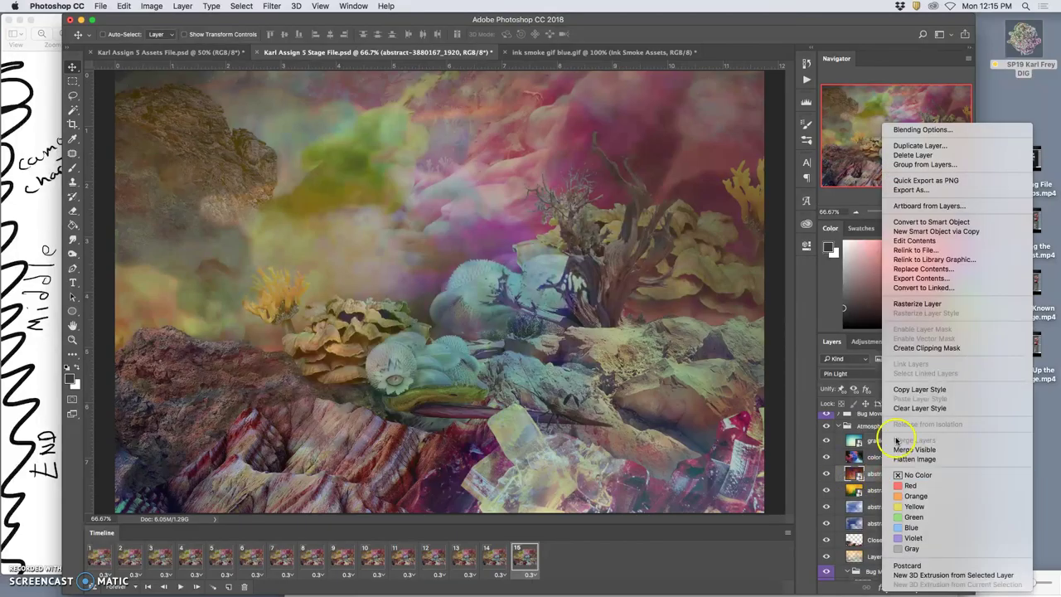
left_click(917, 304)
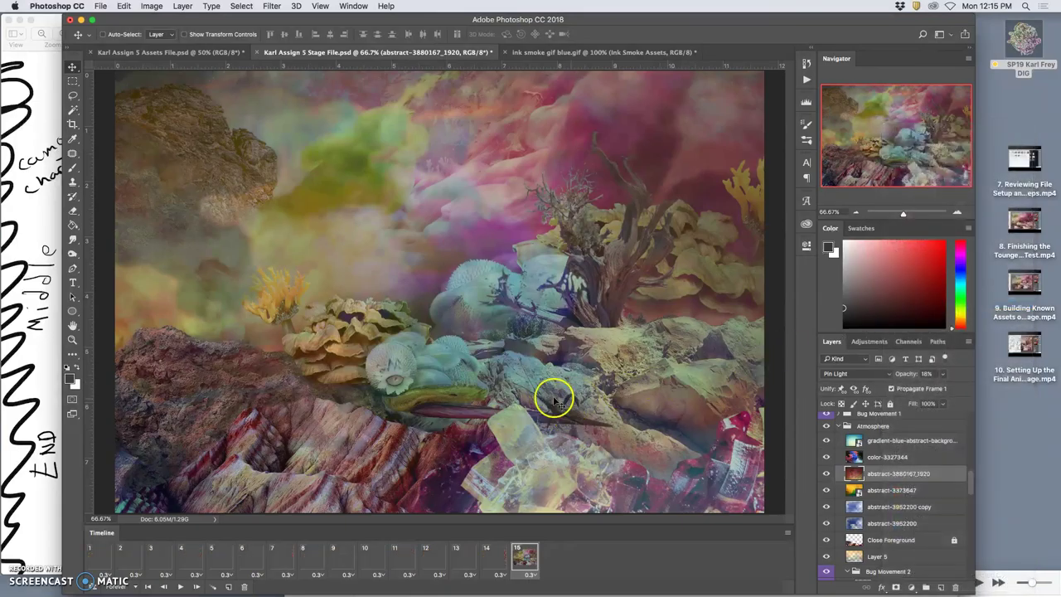
Erase parts of the abstract-3880167_1920 layer over the rocks beside the creature's jaw and the crystals with the Eraser tool.
left_click(73, 210)
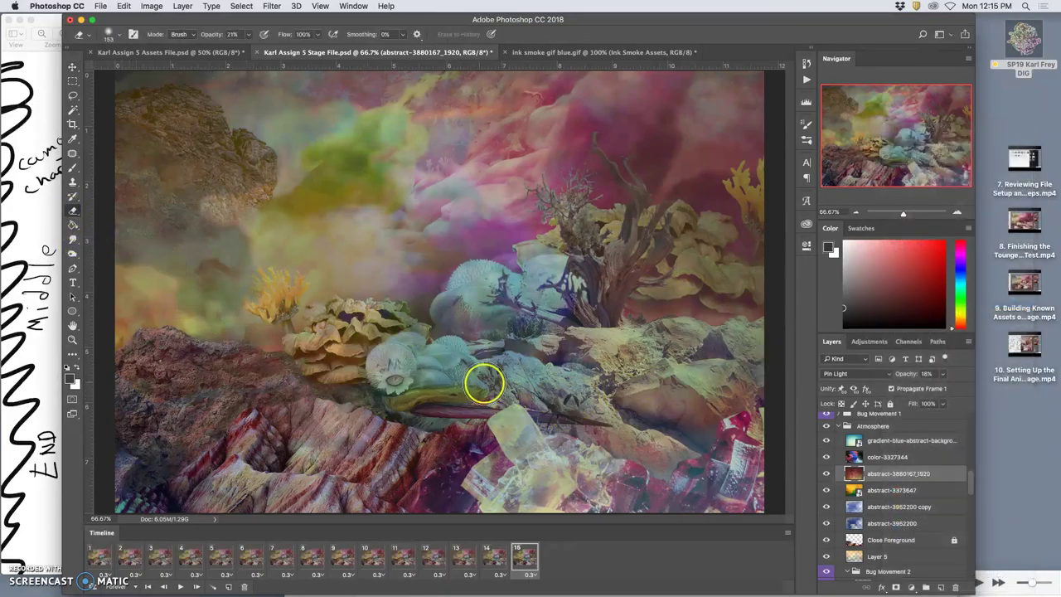
mouse_move(546, 396)
left_mouse_down()
mouse_move(588, 419)
mouse_move(564, 408)
mouse_move(585, 407)
left_mouse_up()
left_click(713, 466)
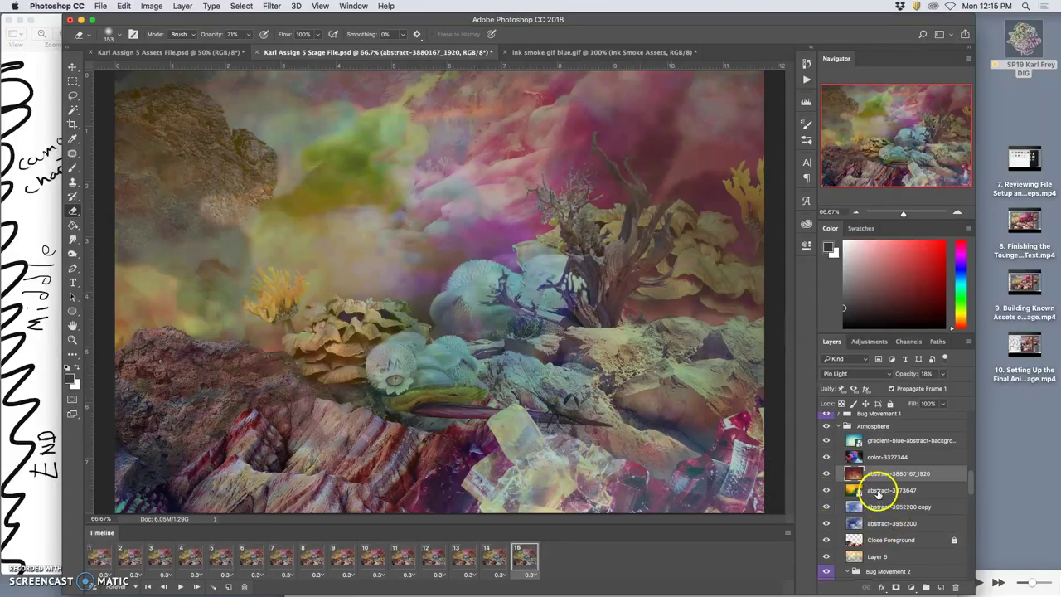
Rasterize the abstract-3373647 layer in the Atmosphere group.
left_click(879, 490)
right_click(879, 491)
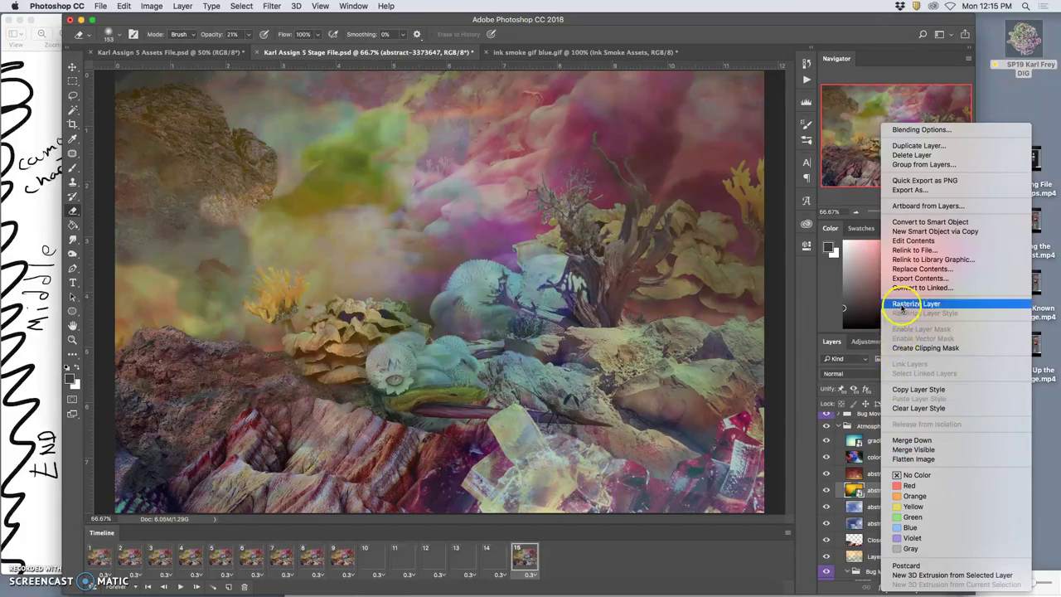
left_click(912, 303)
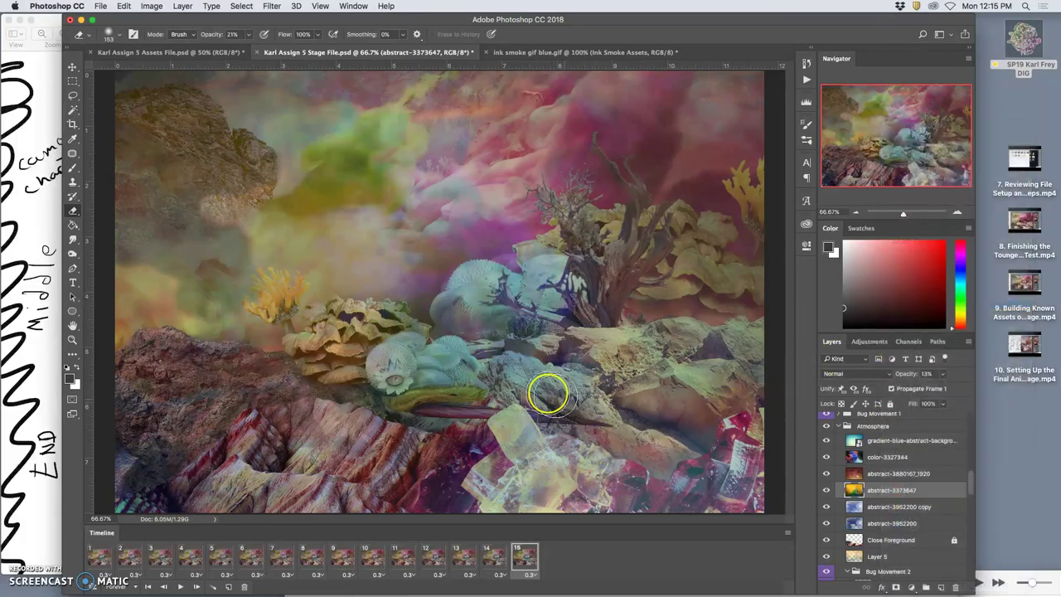